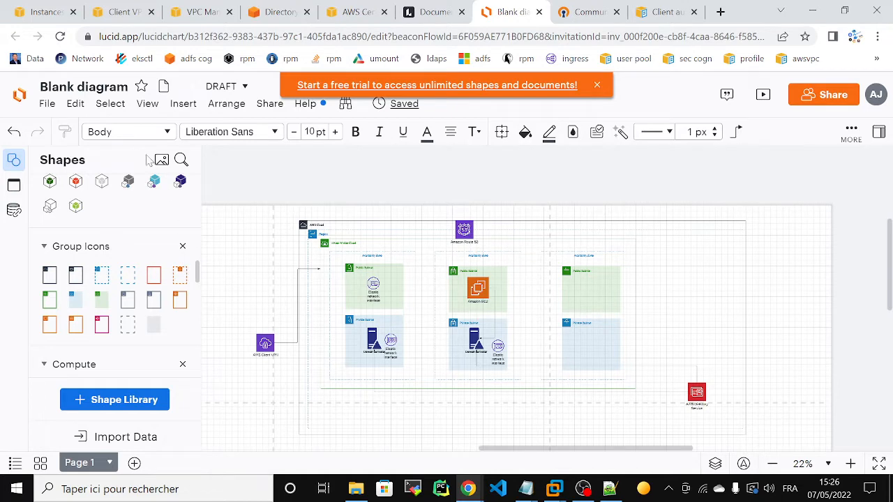
- Add an AWS Certificate Manager shape to the diagram's upper right and view the ACM certificates list
click(181, 161)
text(acm)
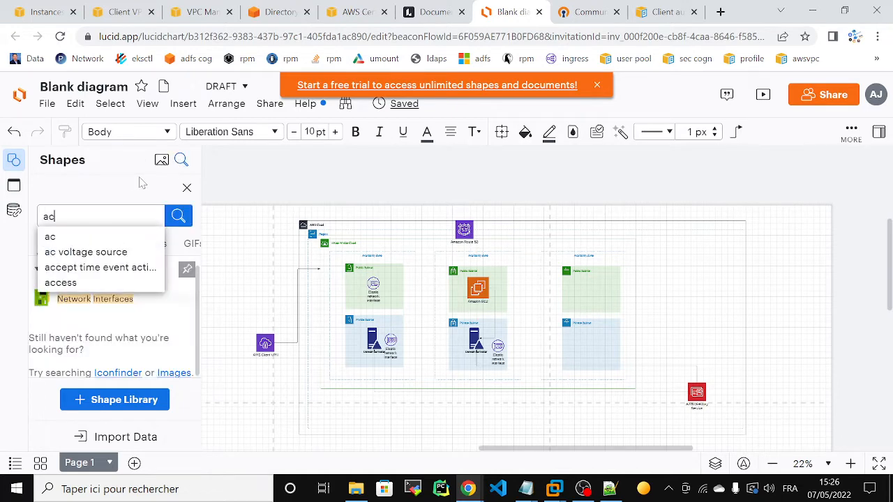
key(BackSpace)
key(BackSpace)
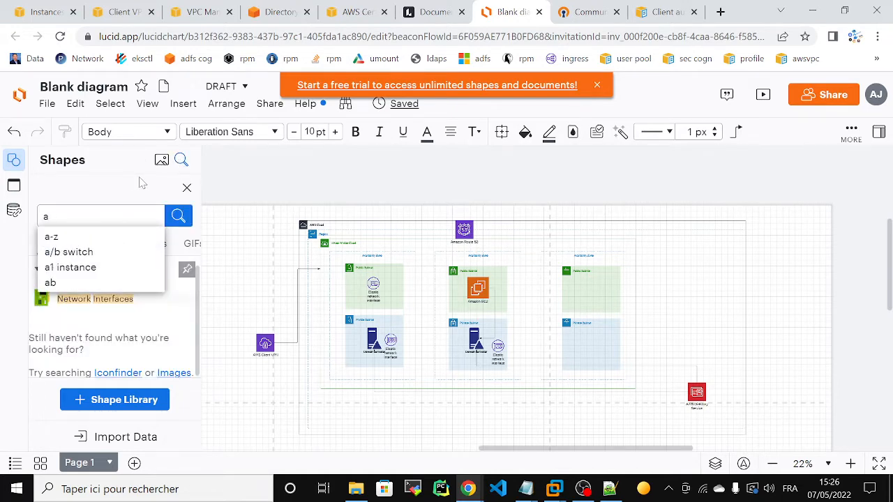
text(w)
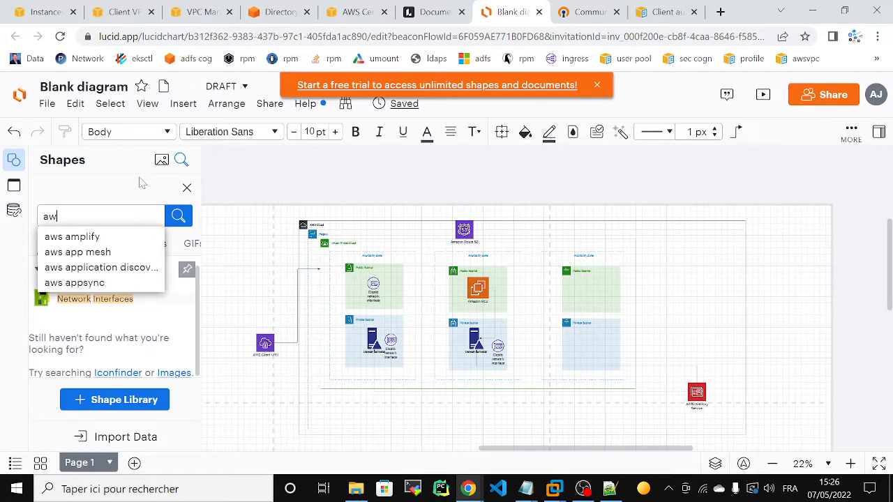
text(s cer)
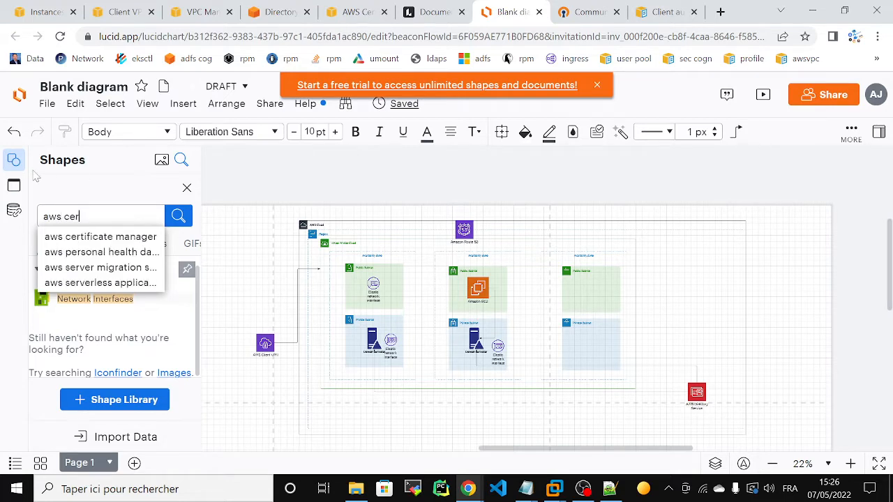
click(73, 238)
drag(46, 303, 691, 242)
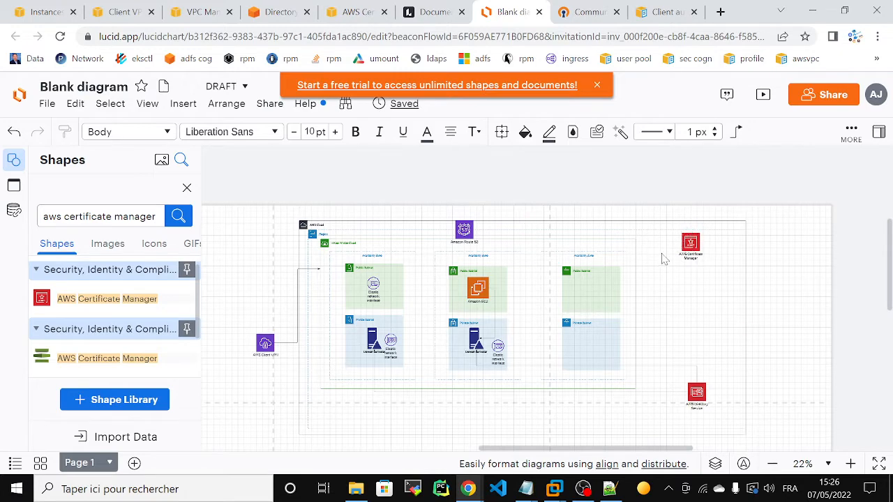
click(344, 13)
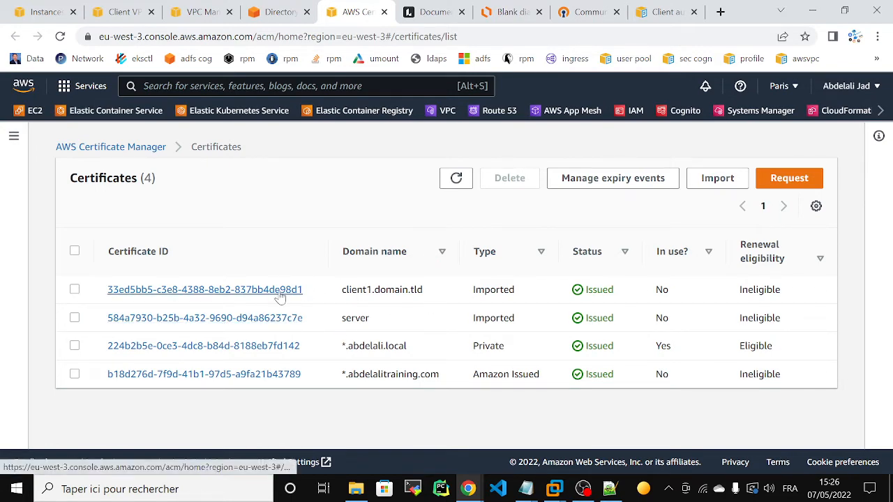
- Start a new Client VPN endpoint and enter the name tag client-vpn-acm
click(119, 12)
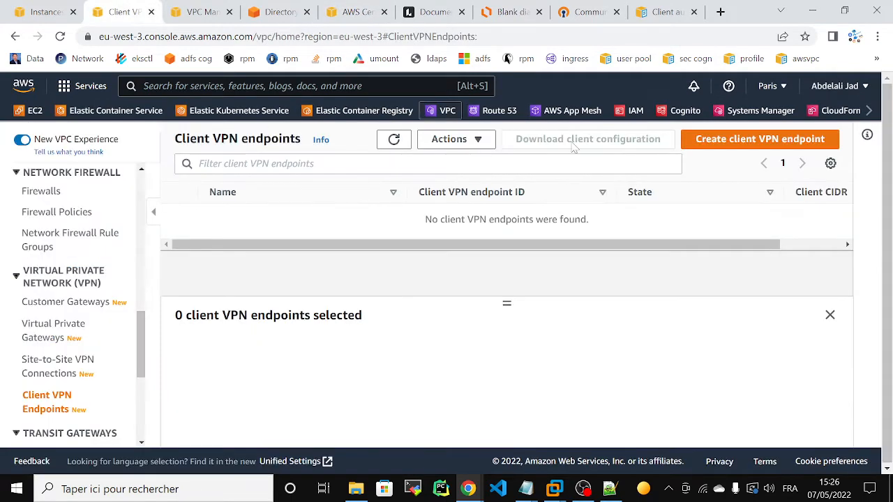
click(750, 142)
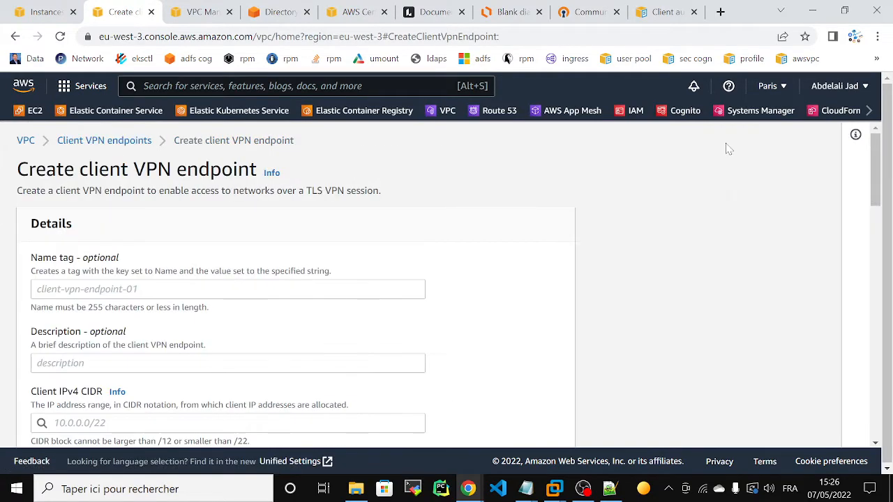
click(227, 288)
text(client-vpn-acm)
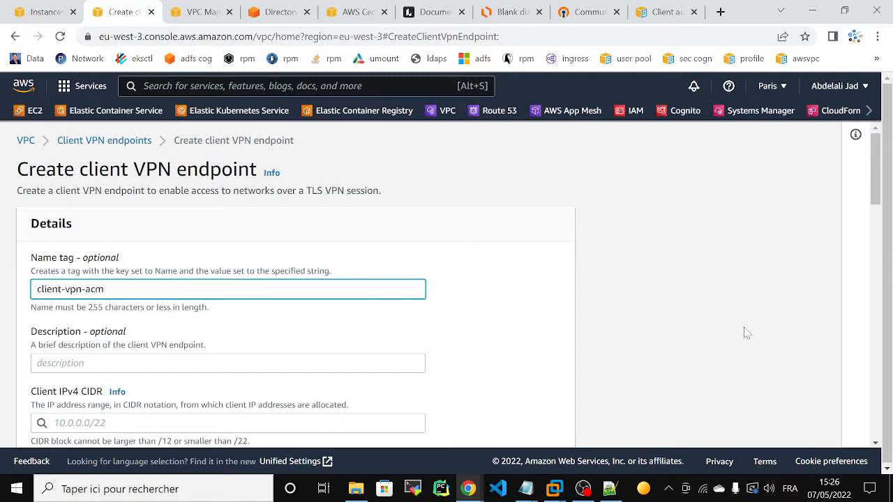
drag(884, 185, 882, 215)
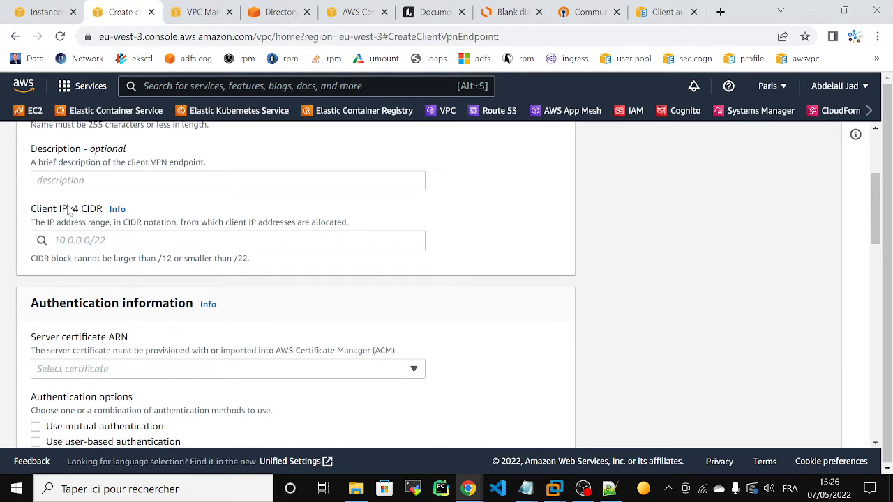
- Enter 10.10.0.0/16 as the client IPv4 CIDR and bring up the server certificate choices
click(70, 240)
text(1)
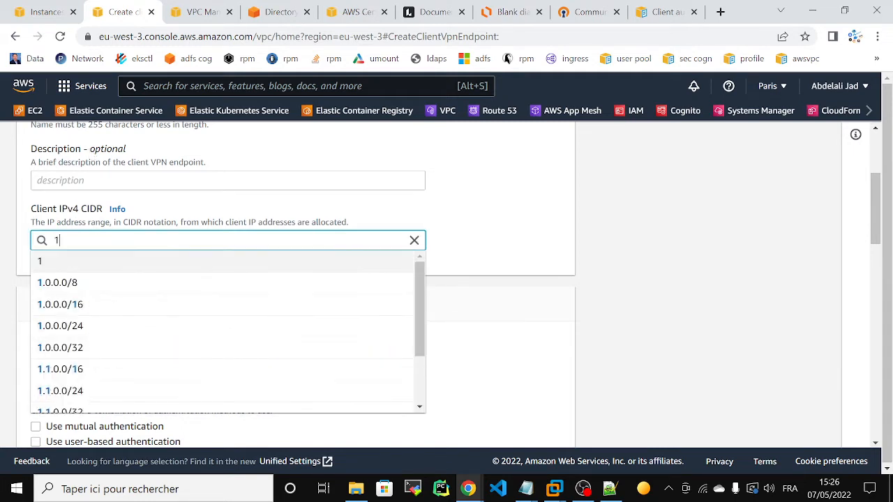
text(0.10.)
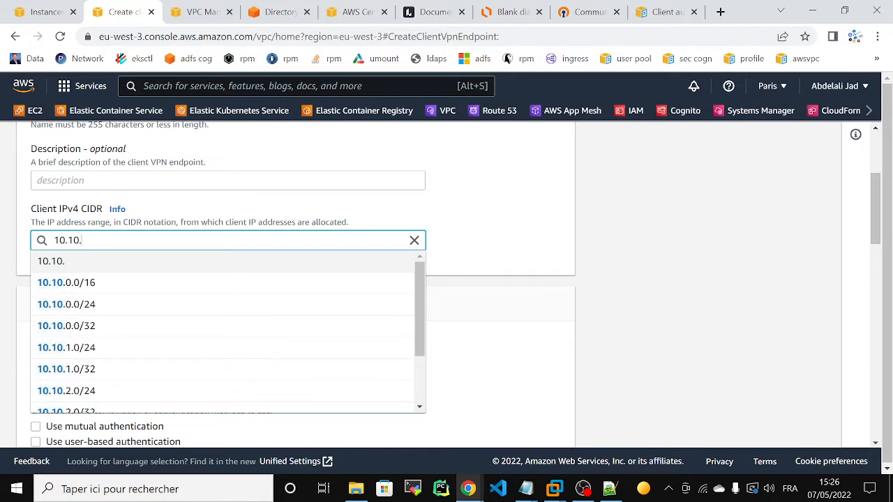
text(0.0)
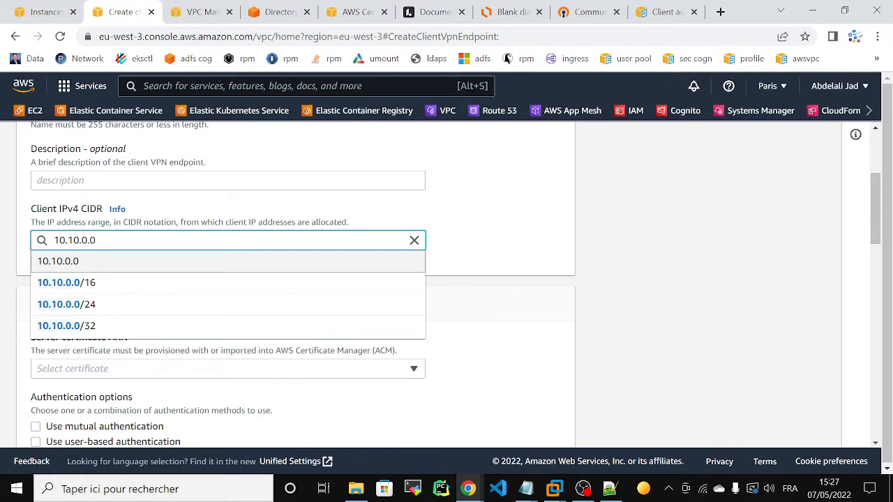
text(/16)
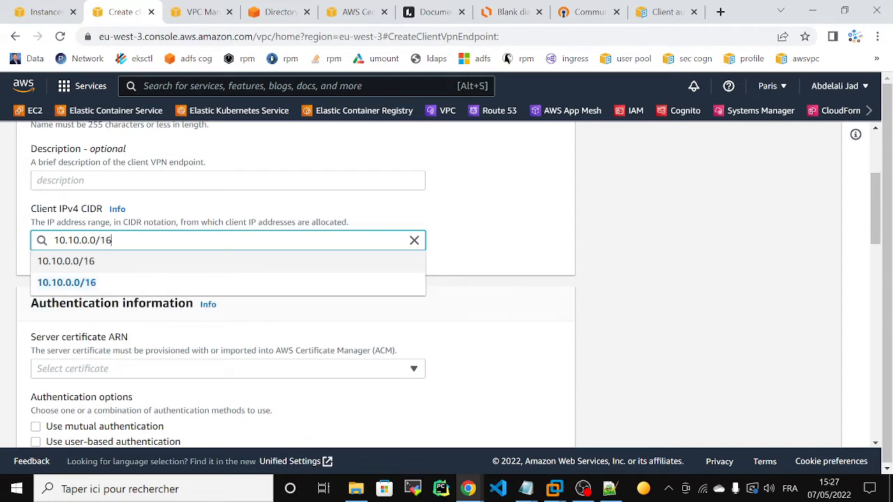
click(640, 285)
drag(876, 205, 882, 230)
click(357, 242)
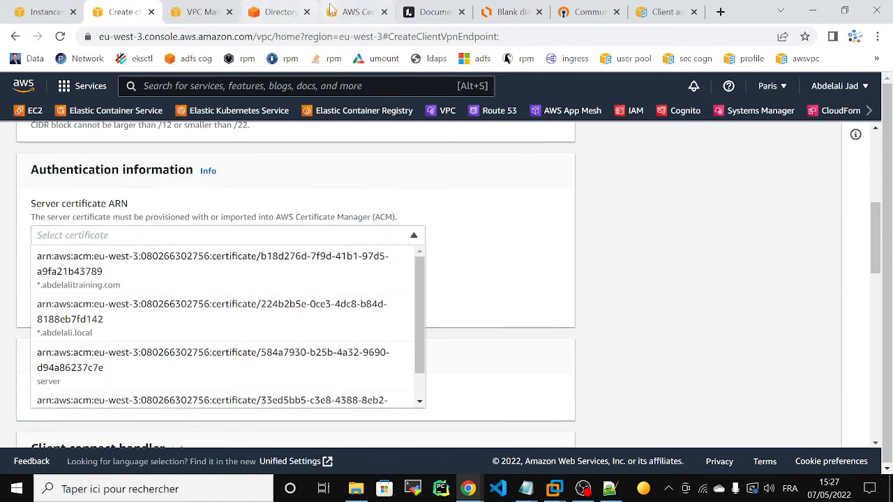
- Compare the ACM certificates and DHCP options, then choose the 584a7930 'server' certificate ARN
click(356, 12)
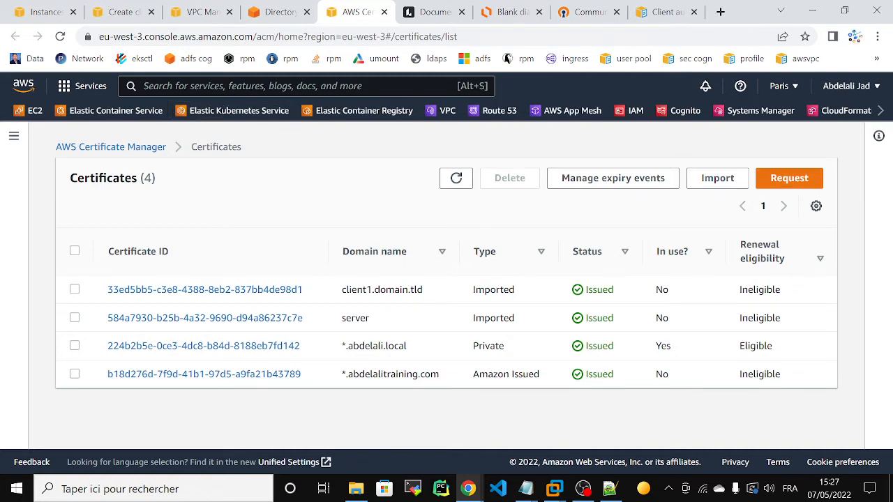
click(187, 12)
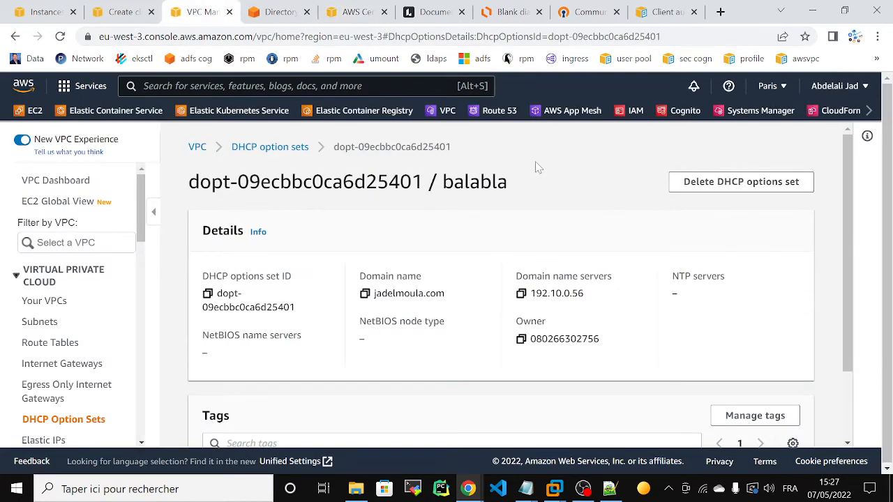
click(356, 12)
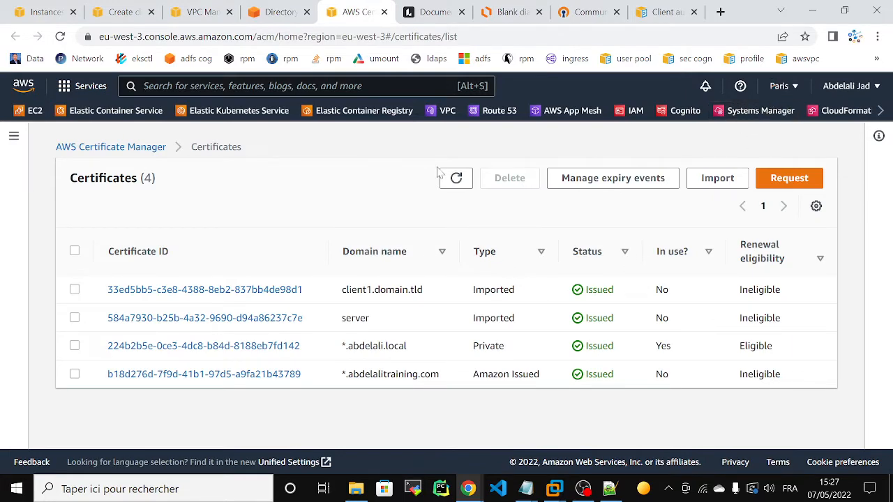
click(199, 20)
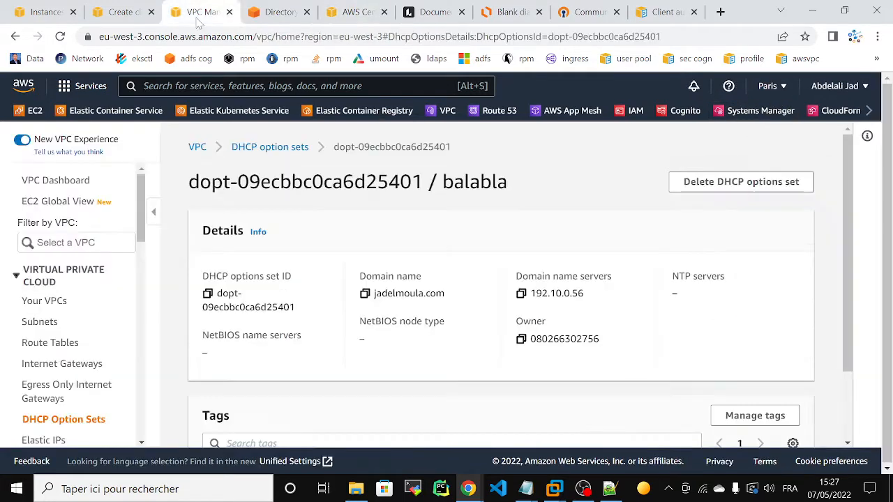
drag(113, 17, 258, 23)
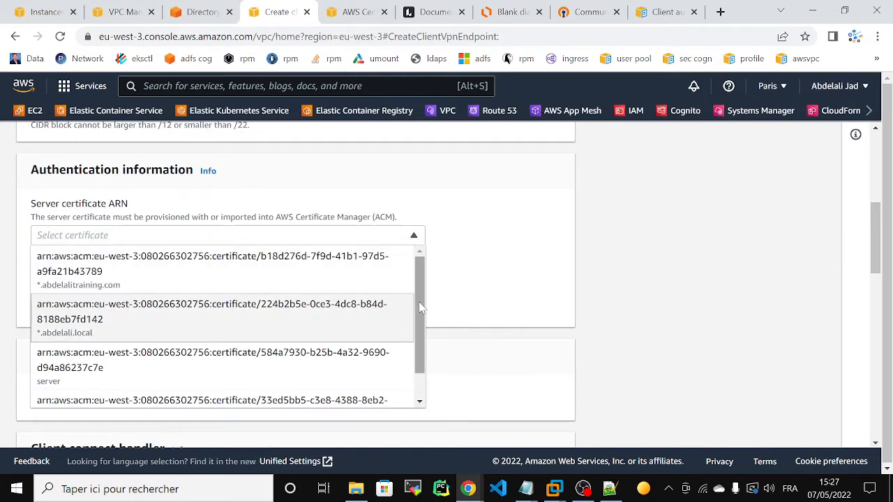
scroll(416, 307, down, 1)
click(131, 344)
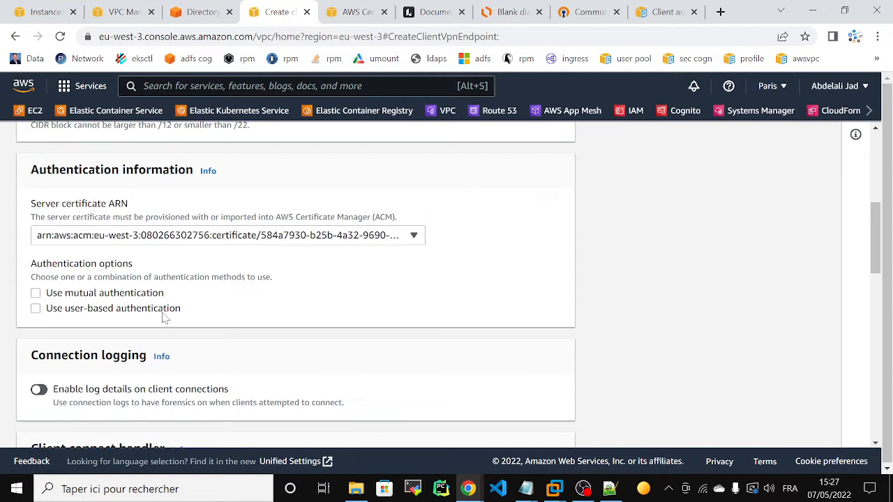
- Try mutual authentication with client1.domain.tld, then switch to user-based authentication and browse directories
click(35, 294)
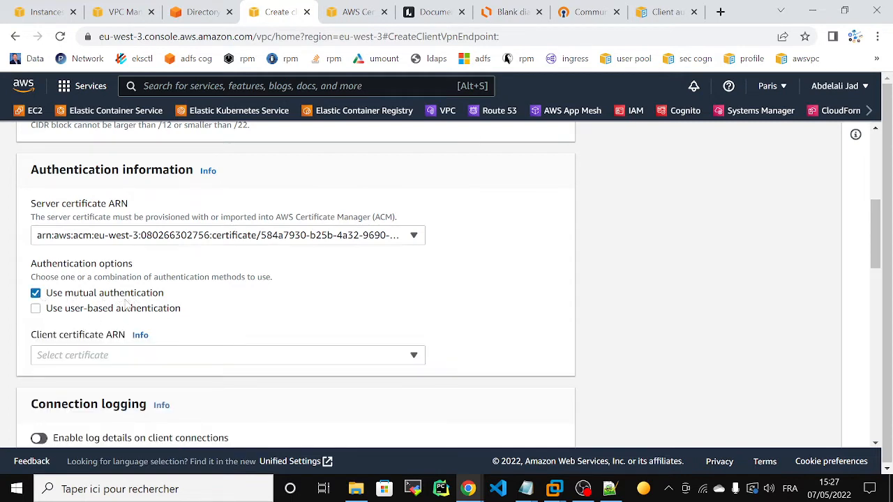
click(81, 356)
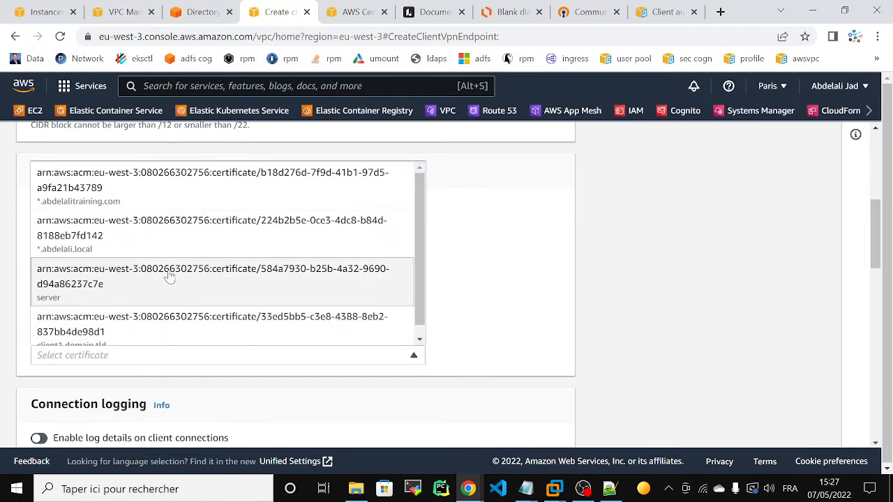
scroll(285, 293, down, 1)
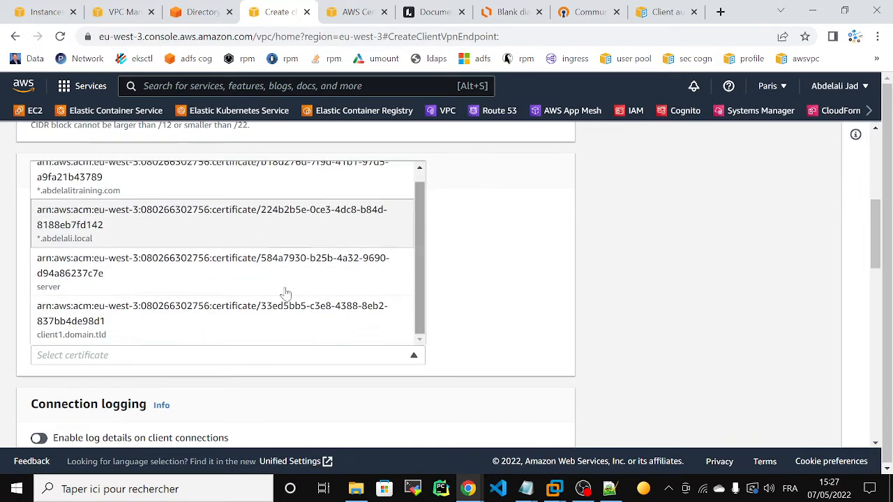
click(60, 331)
click(36, 293)
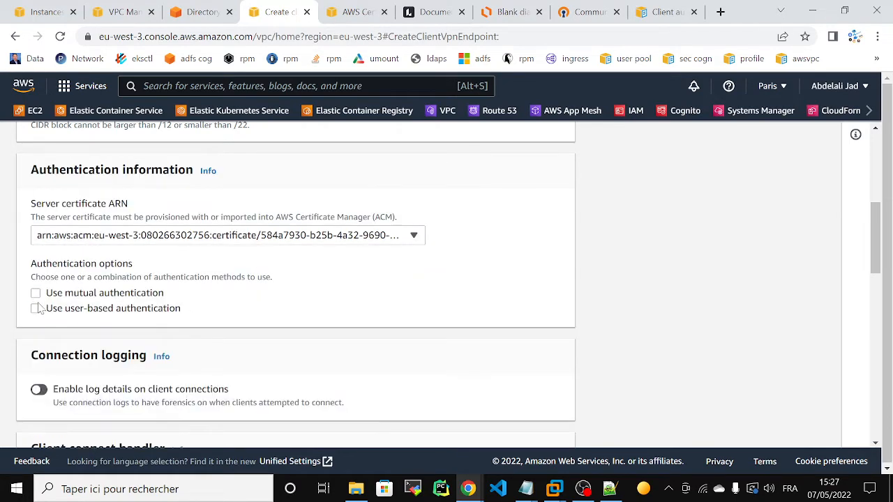
click(36, 309)
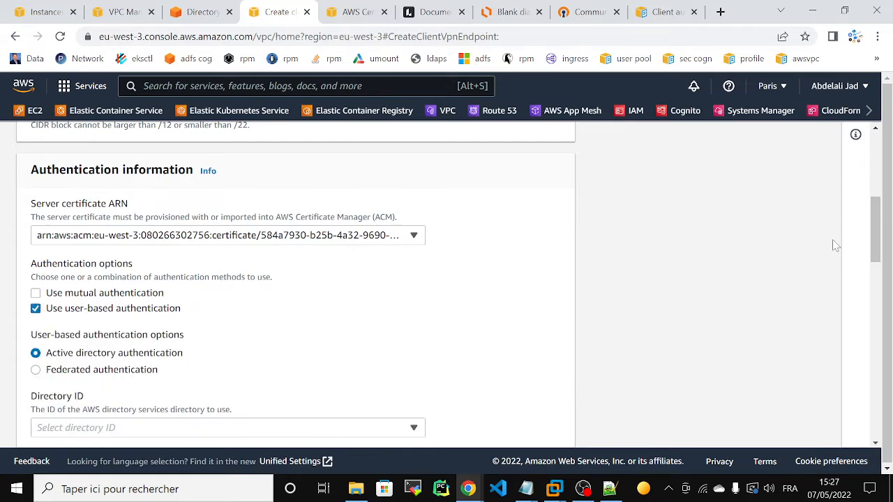
drag(876, 227, 876, 243)
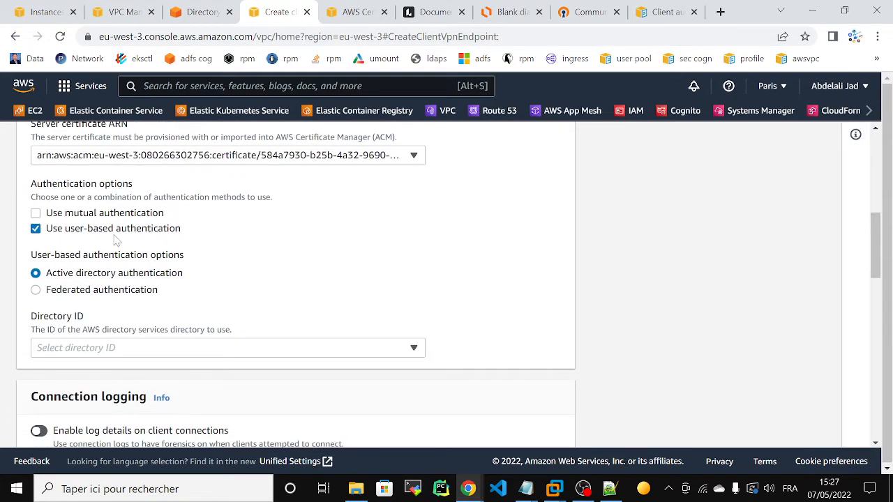
click(87, 349)
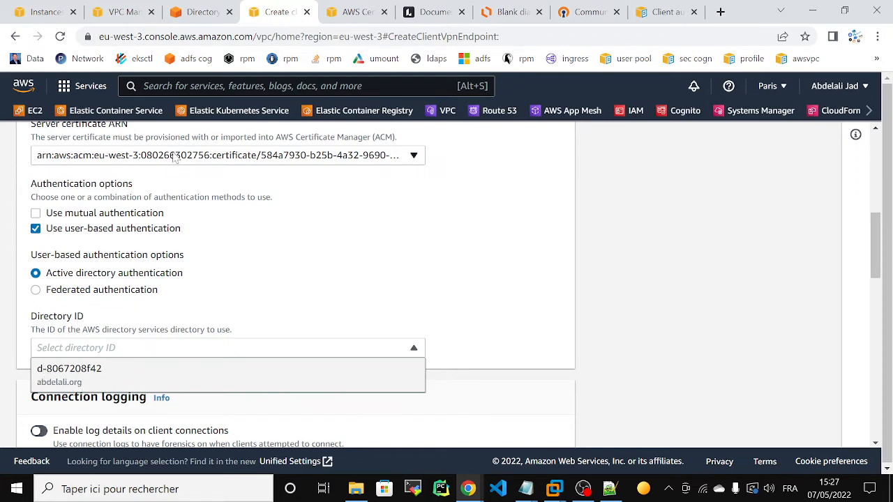
- After checking Directory Service, use mutual authentication with the client1.domain.tld certificate instead of user-based
click(202, 12)
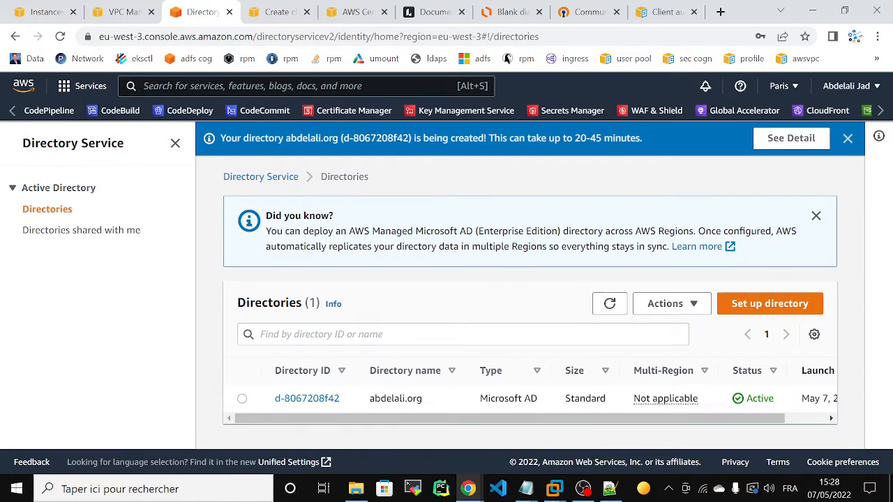
click(272, 12)
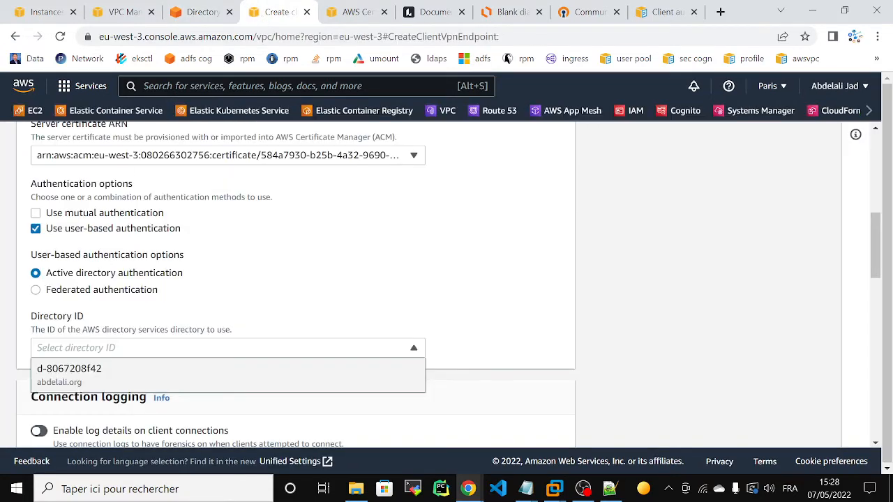
click(38, 215)
click(39, 231)
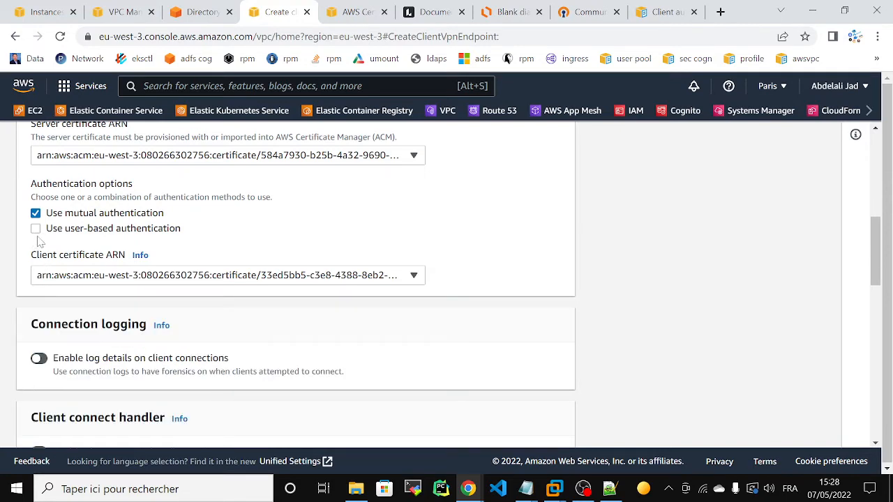
click(78, 279)
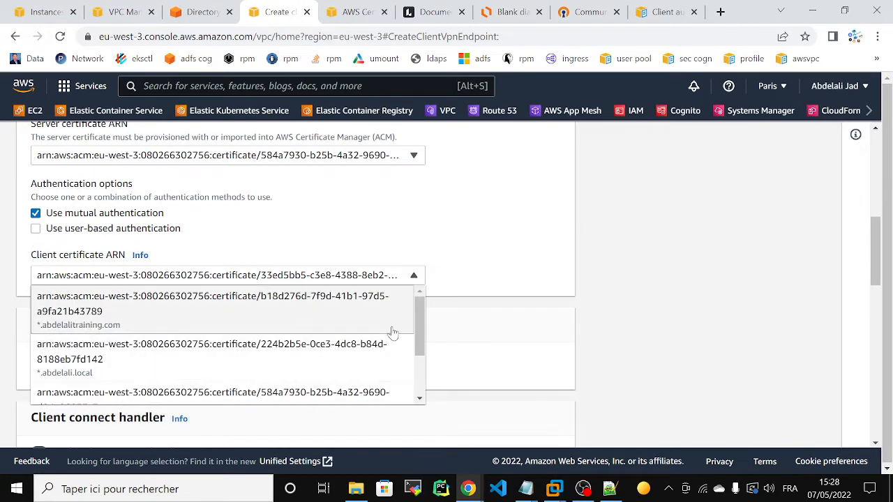
drag(418, 342, 419, 380)
click(175, 397)
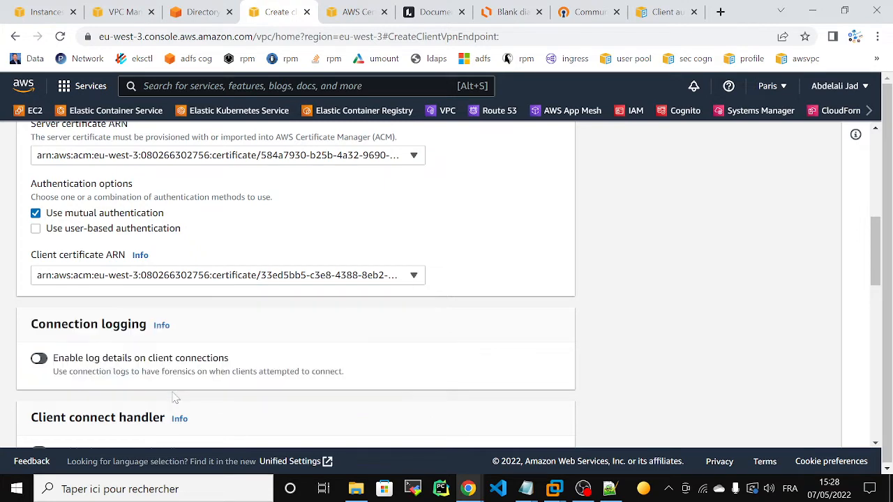
drag(877, 249, 875, 322)
click(234, 226)
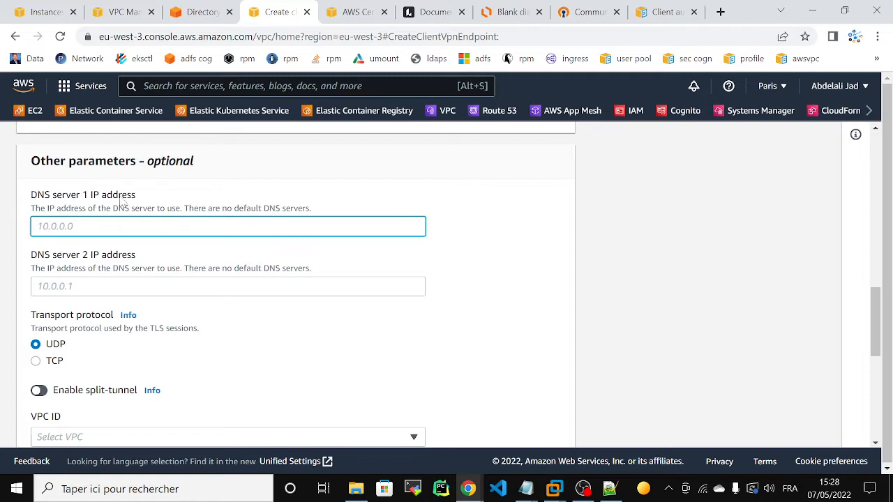
- Enter 16.10.0.2 as DNS server 1 and compare it against the DHCP options set
text(16.10.0.2)
drag(82, 226, 19, 227)
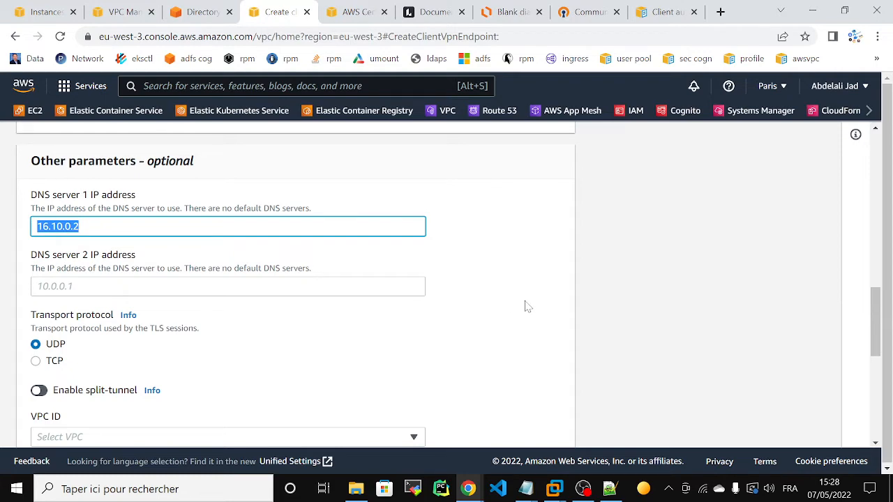
click(38, 12)
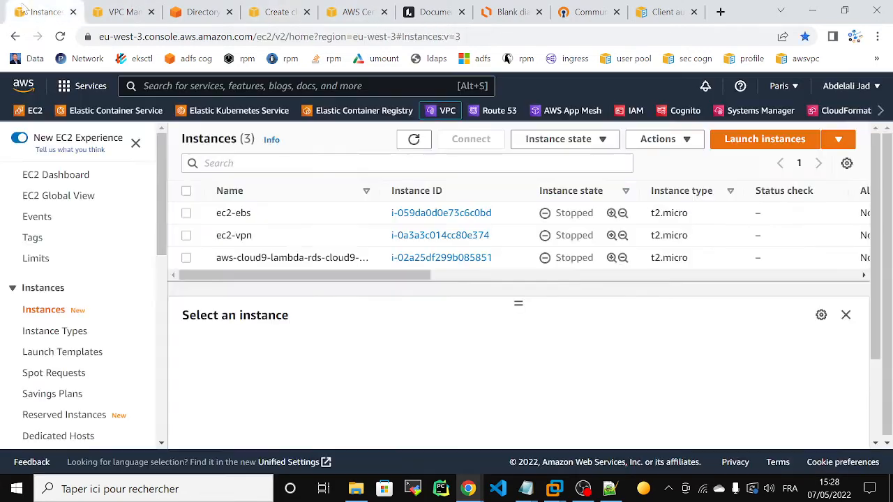
click(117, 12)
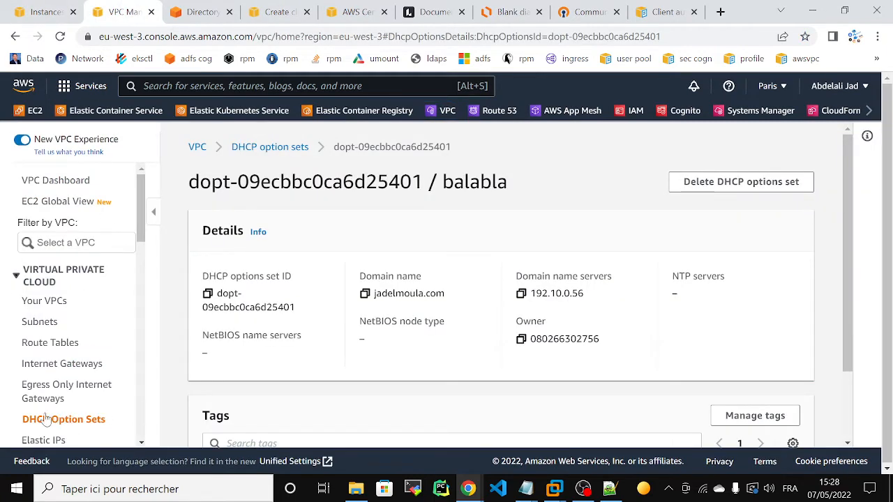
click(261, 8)
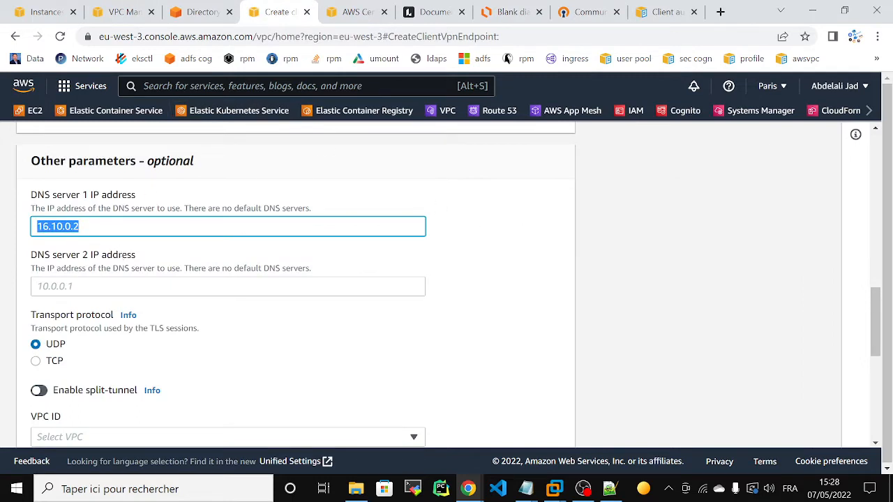
click(80, 227)
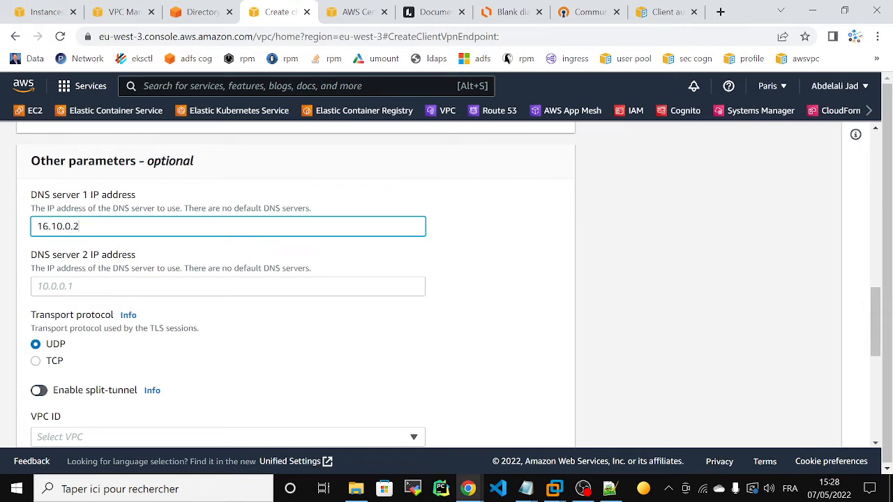
click(122, 12)
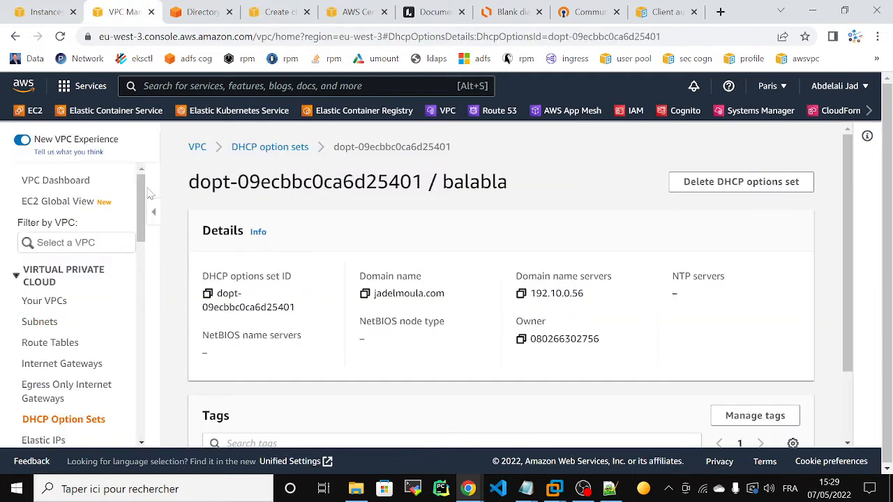
- Look up eb_vpc's 16.10.0.0/16 CIDR in the Your VPCs list
drag(146, 195, 144, 215)
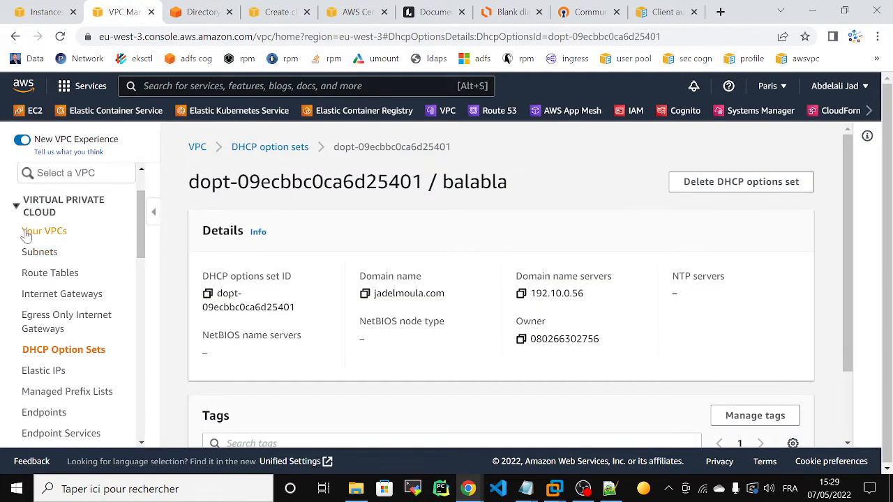
click(32, 232)
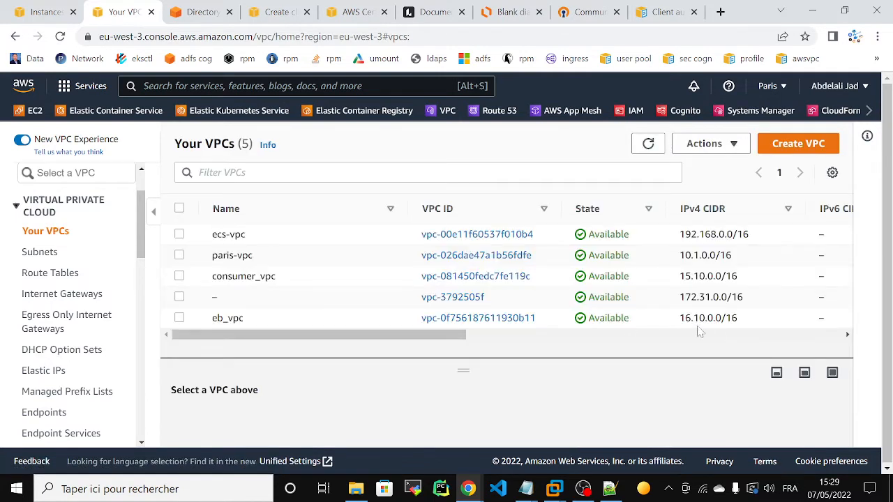
drag(678, 318, 761, 319)
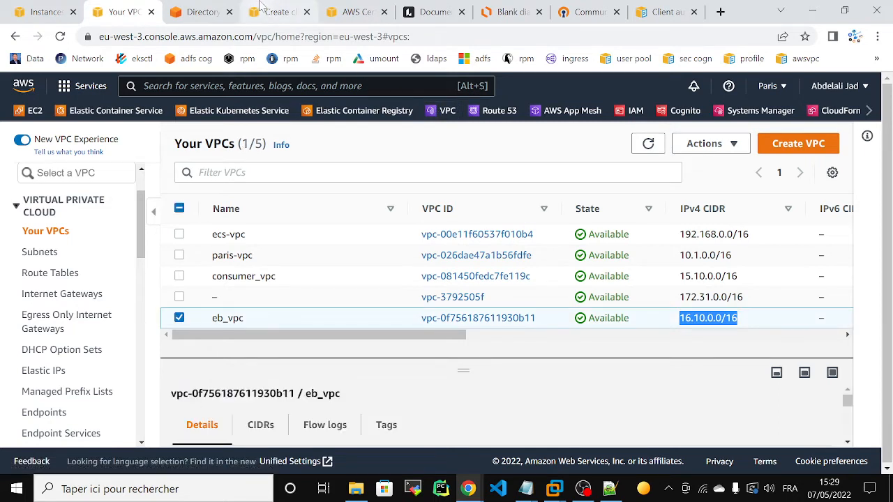
click(276, 15)
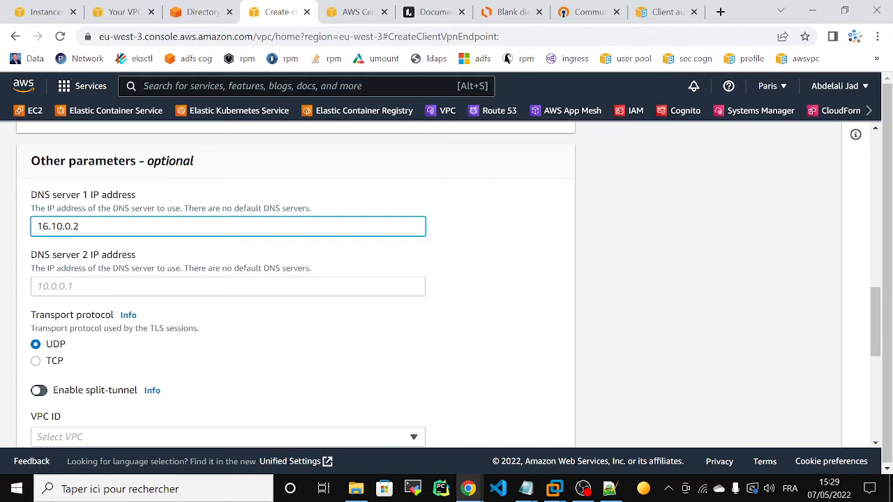
click(736, 302)
- Switch the endpoint's transport protocol to TCP and return to the Lucidchart diagram
click(36, 363)
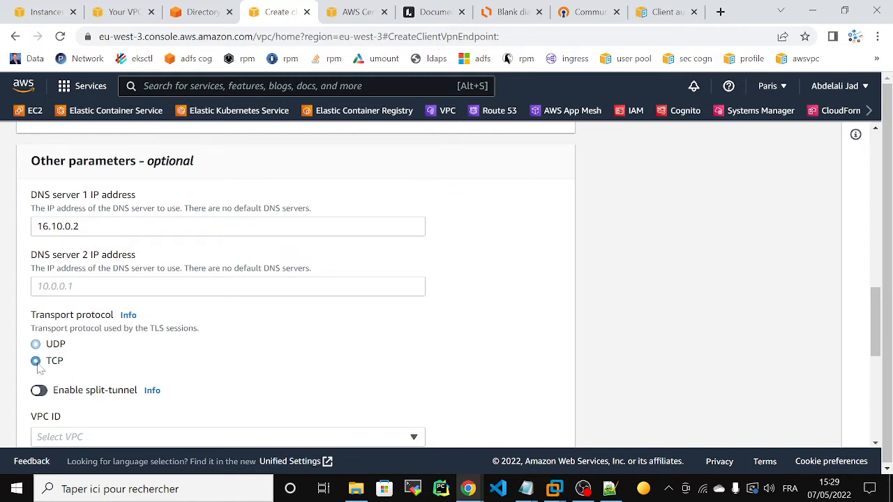
drag(878, 290, 879, 340)
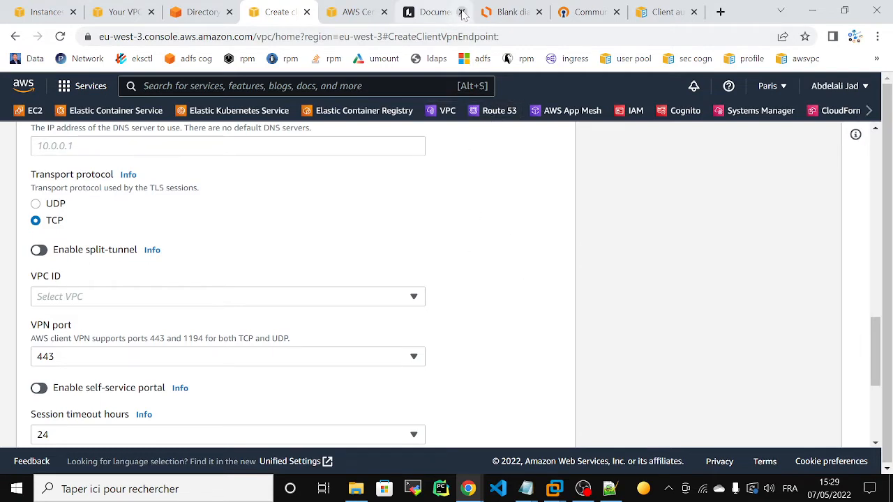
click(490, 7)
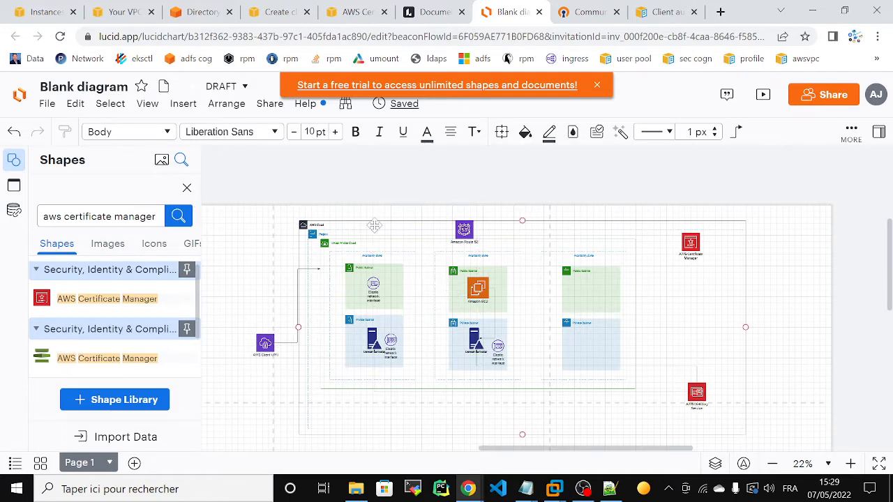
- Replace the shape search with 'gateway', then refine it to 'internet gateway'
scroll(374, 225, up, 3)
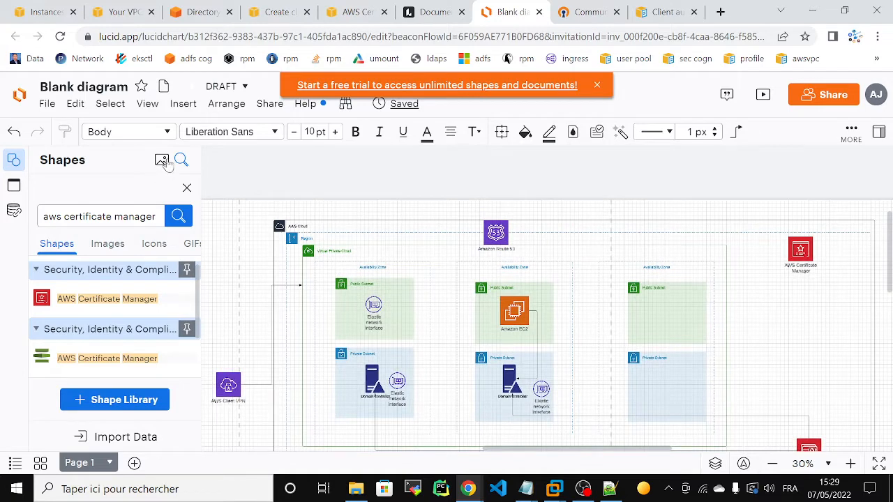
click(154, 217)
key(ctrl+a)
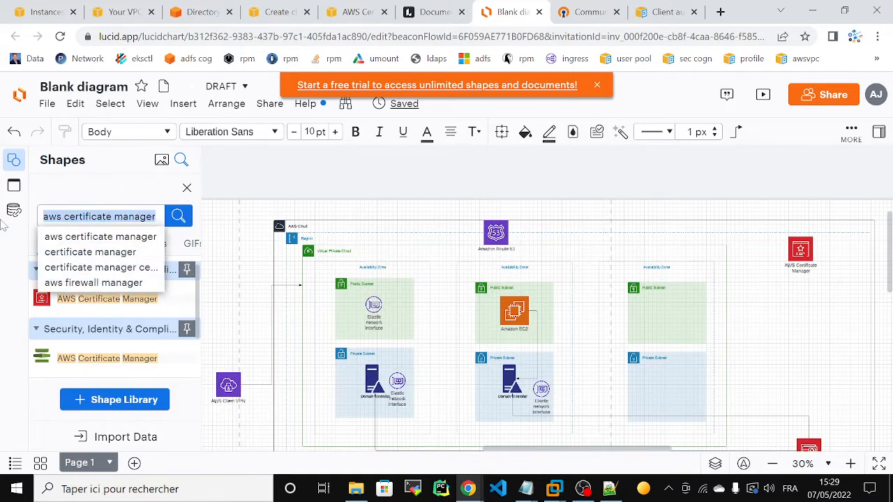
key(BackSpace)
text(gatew)
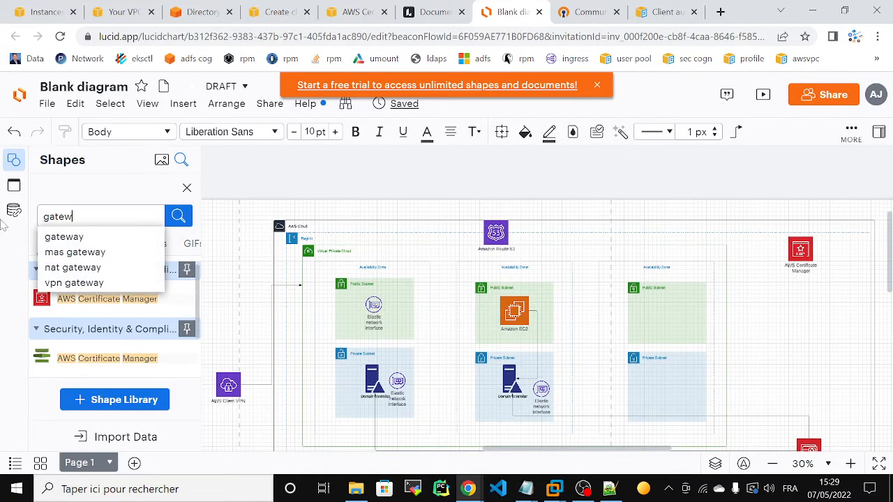
key(Down)
key(Return)
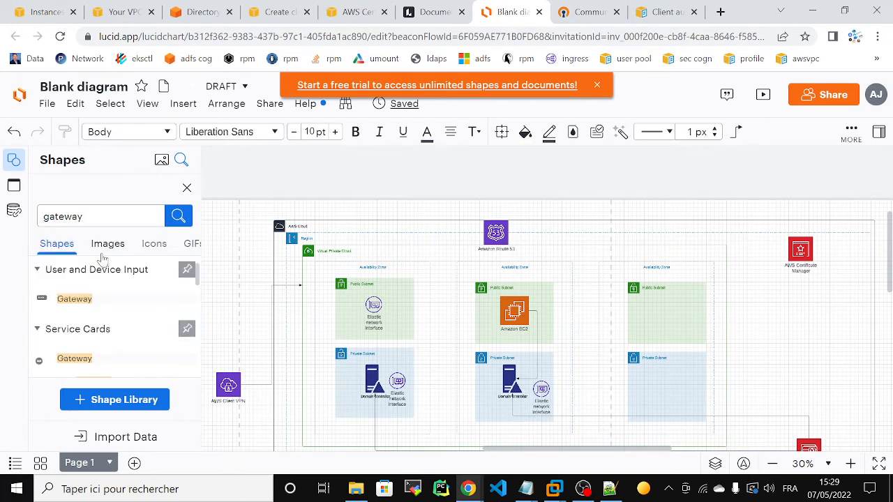
key(ctrl+a)
key(BackSpace)
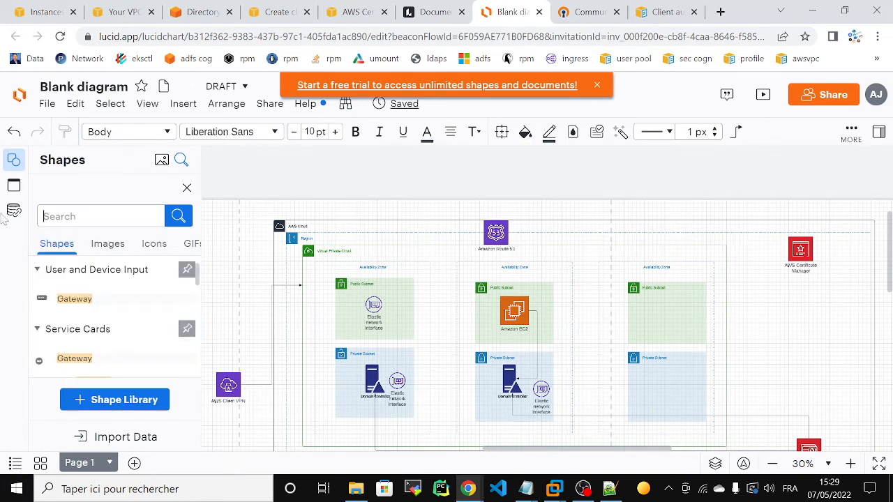
text(interne)
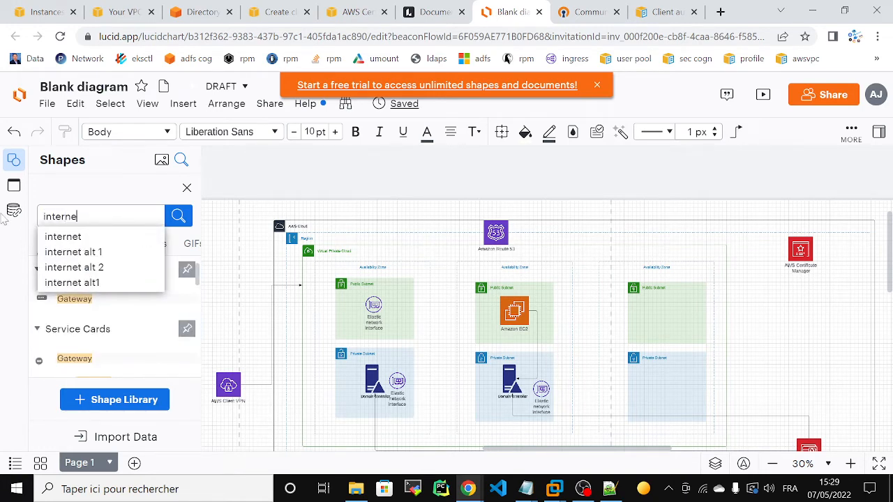
text( fa)
key(BackSpace)
key(BackSpace)
text(ga)
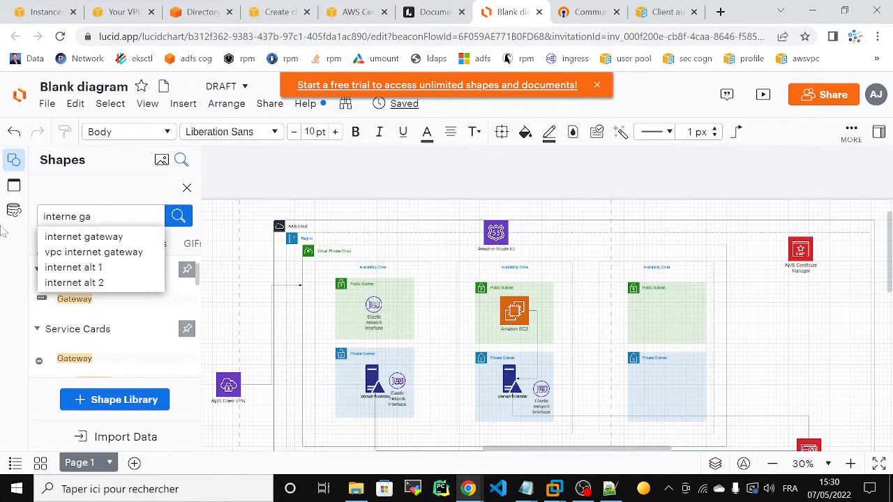
click(83, 241)
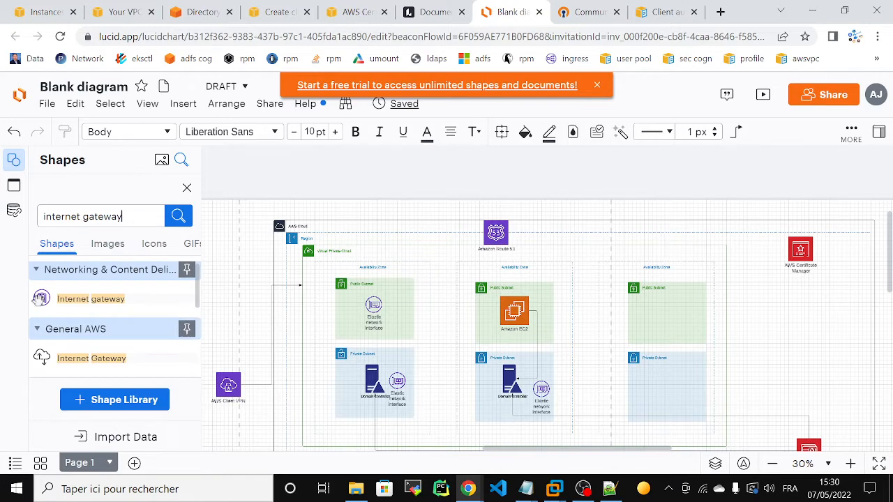
- Place an Internet gateway icon on the AWS Cloud's top edge and return to the endpoint form
mouse_move(552, 248)
mouse_down()
mouse_move(643, 259)
mouse_move(568, 251)
mouse_up()
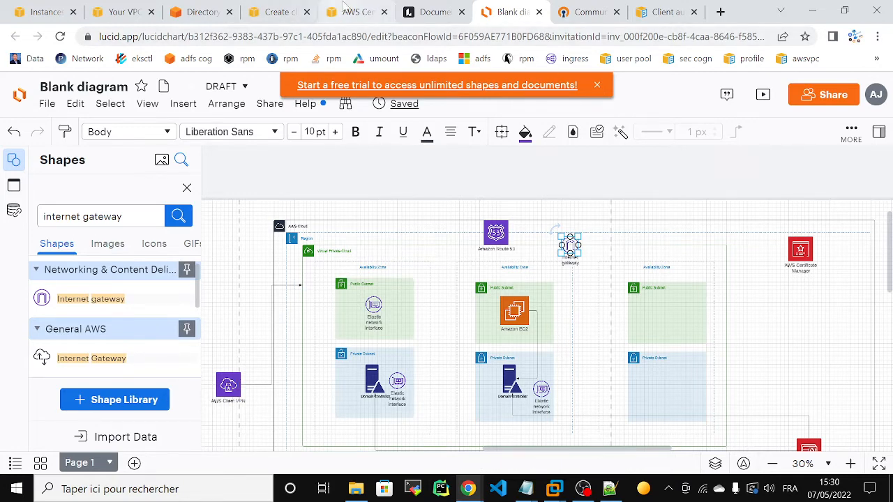
click(282, 11)
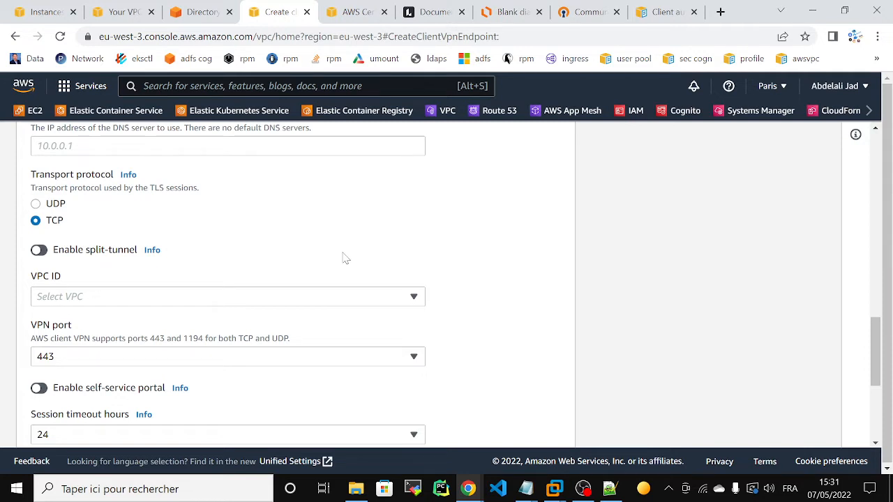
- Associate the endpoint with eb_vpc and the client-vpn-sg security group
click(300, 296)
click(253, 279)
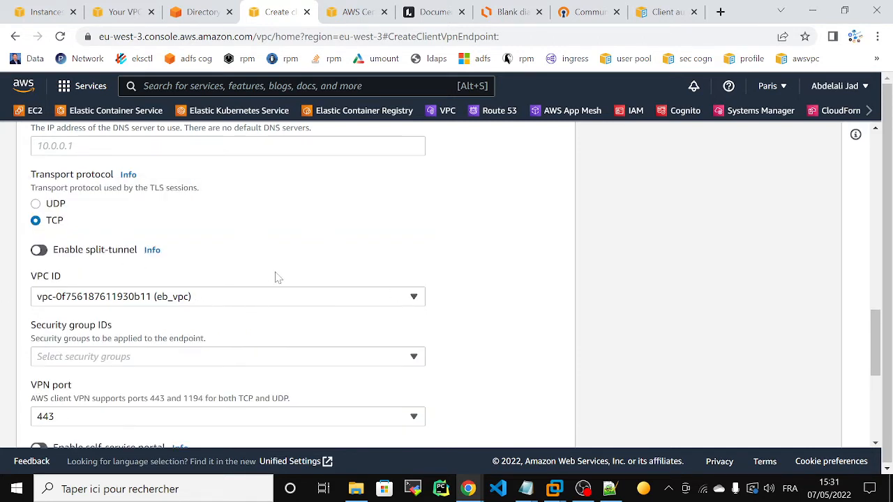
click(279, 363)
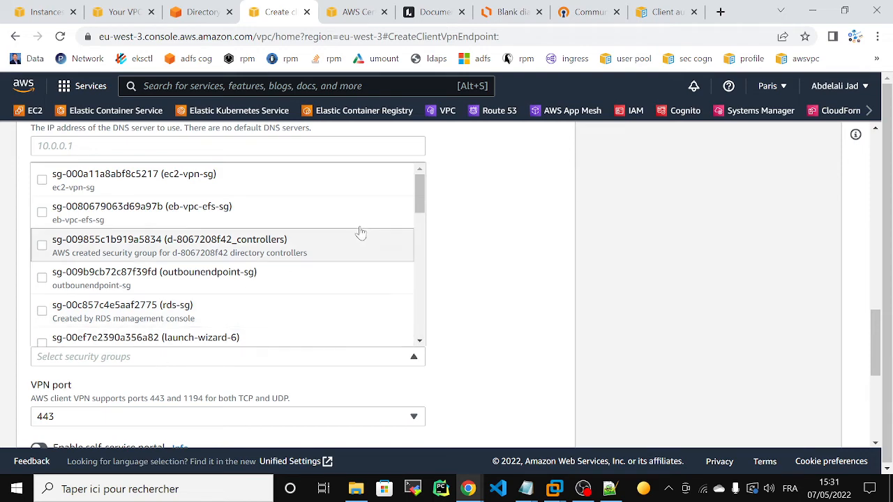
drag(420, 199, 417, 306)
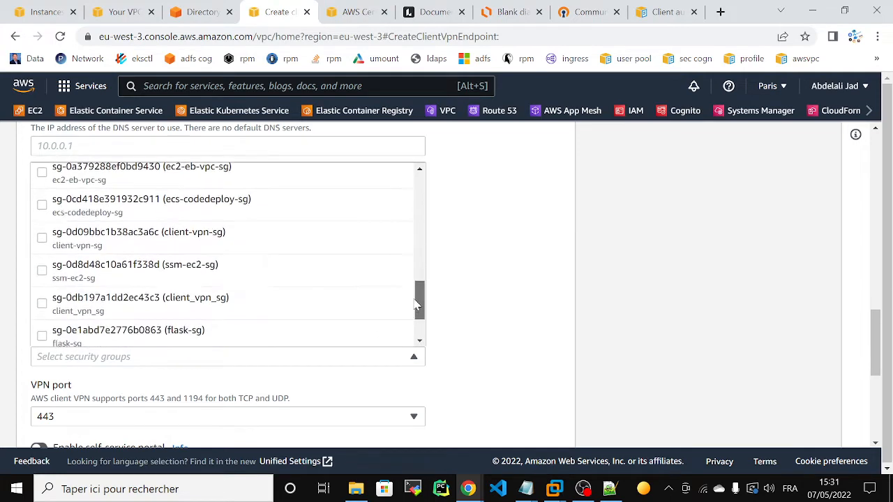
click(203, 248)
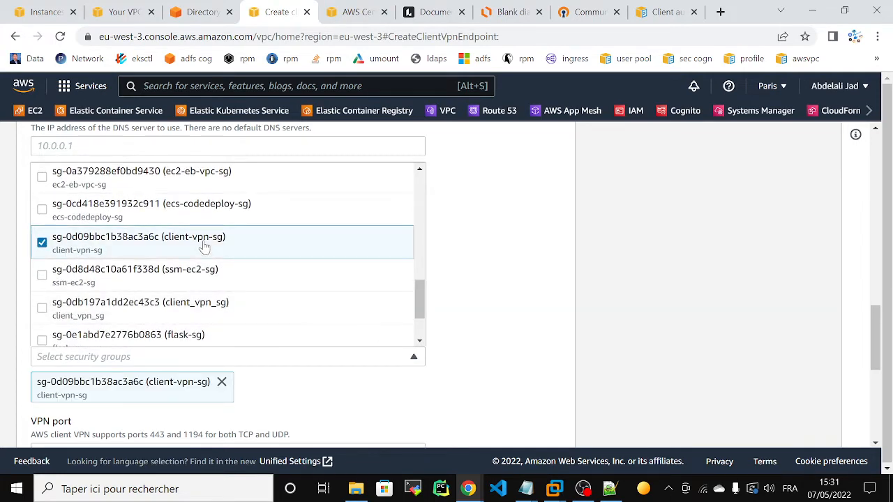
click(491, 279)
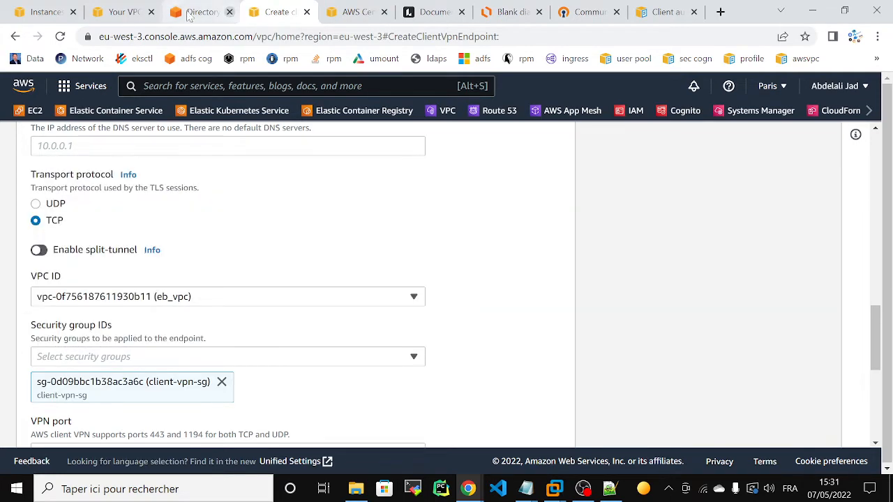
click(56, 12)
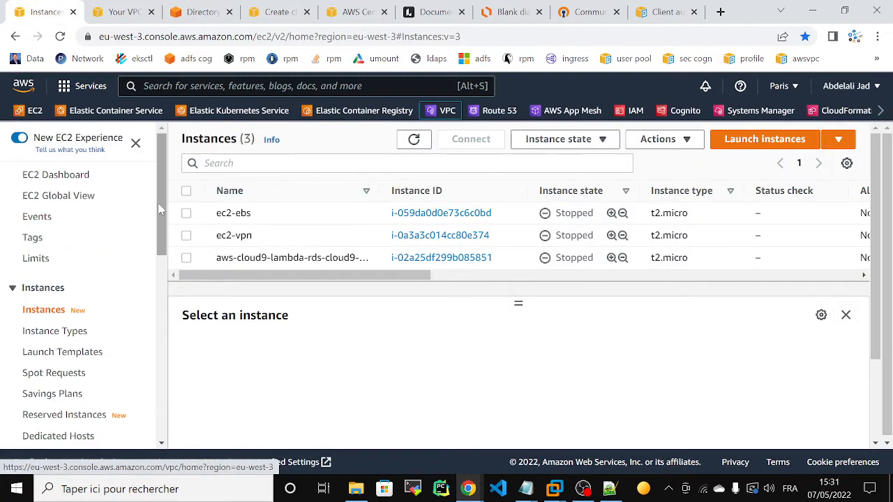
- Open Security Groups from the EC2 navigation menu in a new browser tab and switch to it
drag(162, 203, 169, 394)
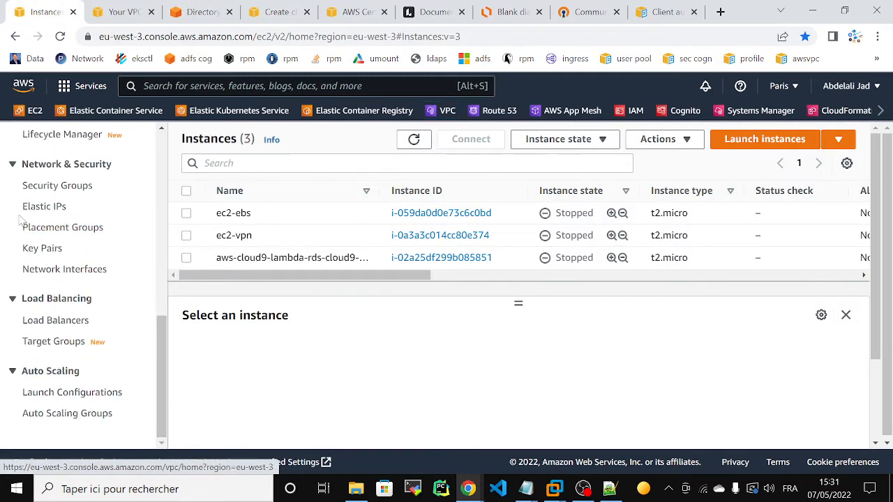
right_click(42, 187)
click(87, 195)
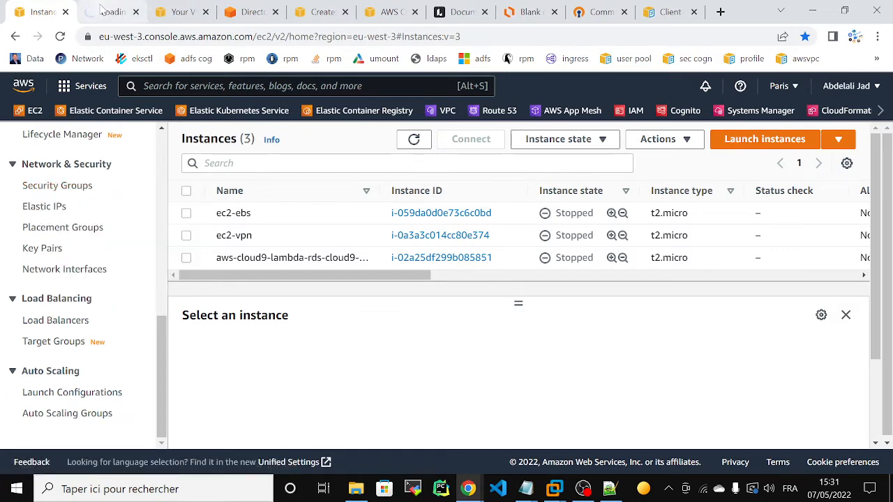
click(102, 9)
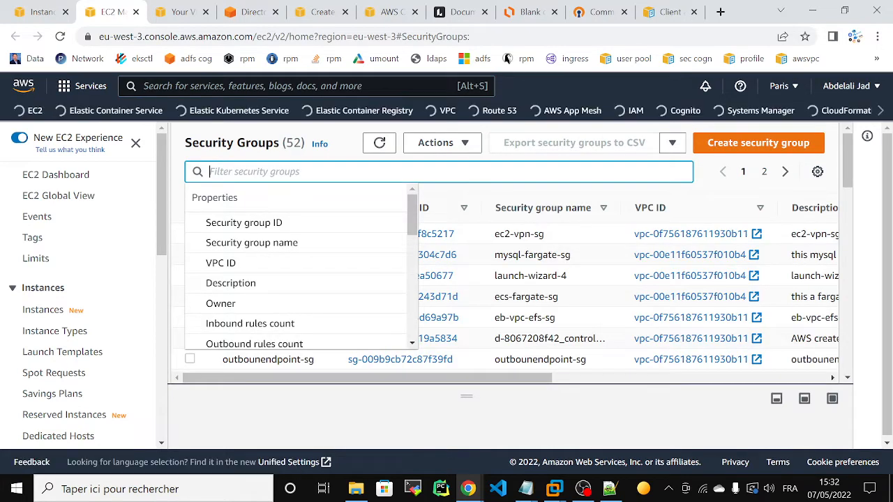
- Filter security groups by 'clie' and open the client-vpn-sg details page
click(279, 242)
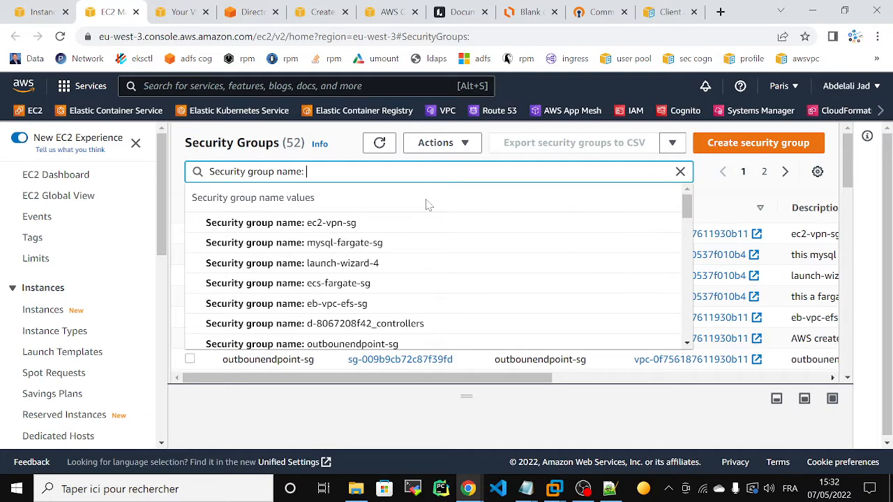
text(clie)
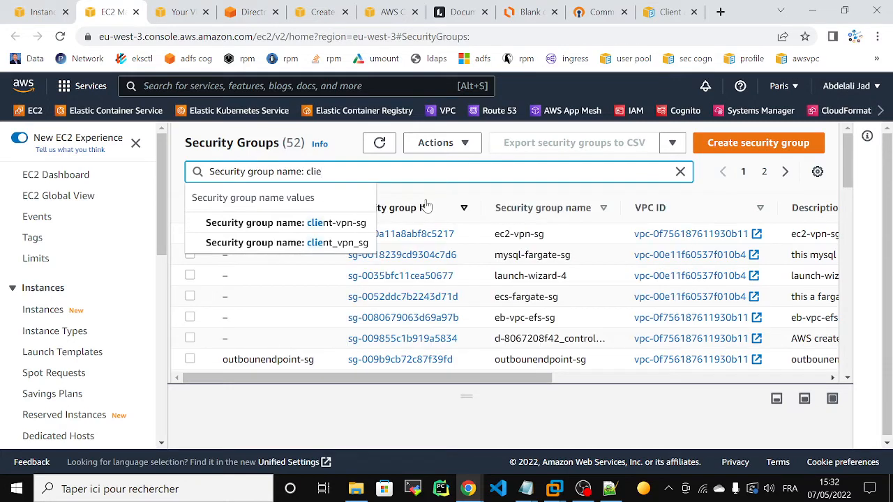
click(353, 223)
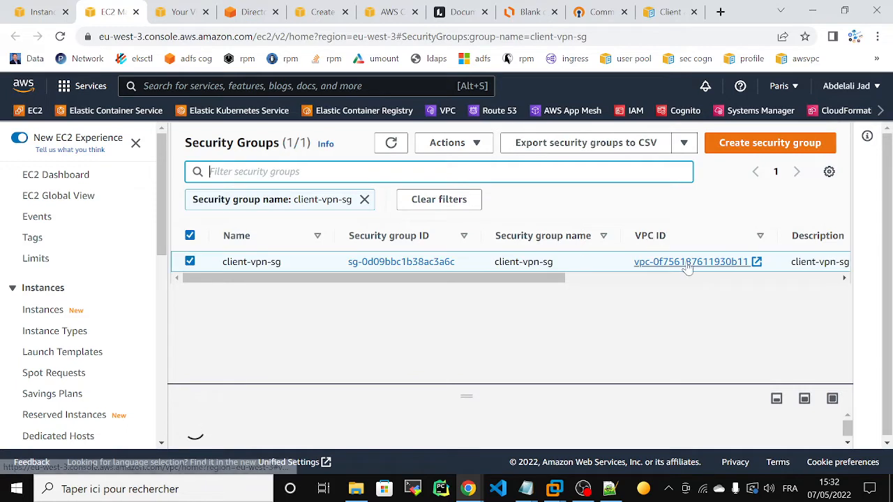
click(371, 263)
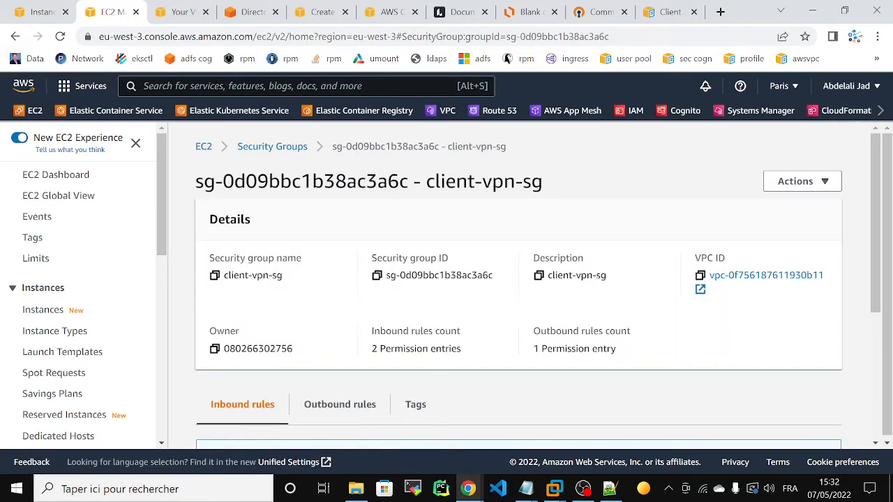
- Review client-vpn-sg's SSH and All ICMP rules from 10.10.0.0/16, then edit its inbound rules
drag(875, 195, 881, 309)
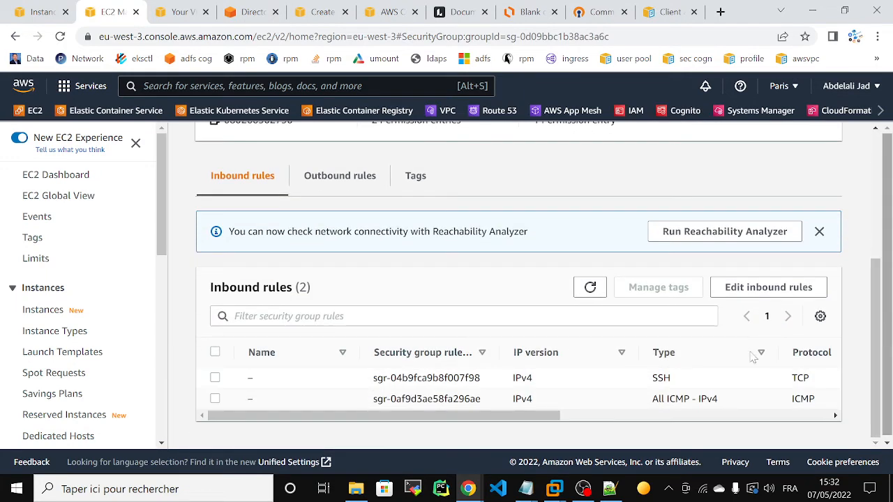
drag(503, 417, 638, 425)
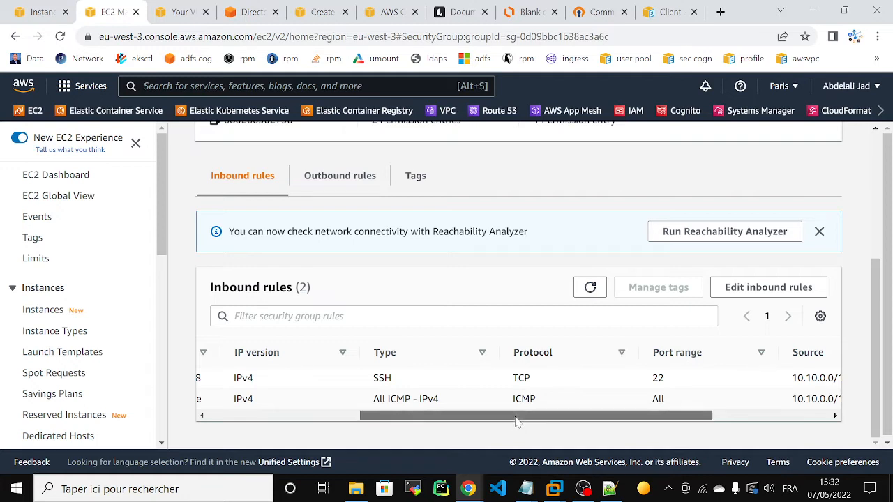
drag(516, 416, 554, 417)
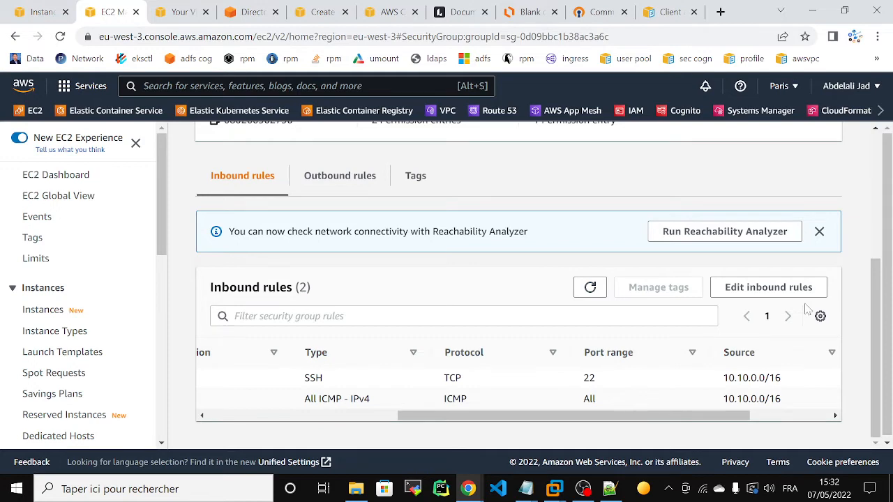
drag(872, 307, 876, 329)
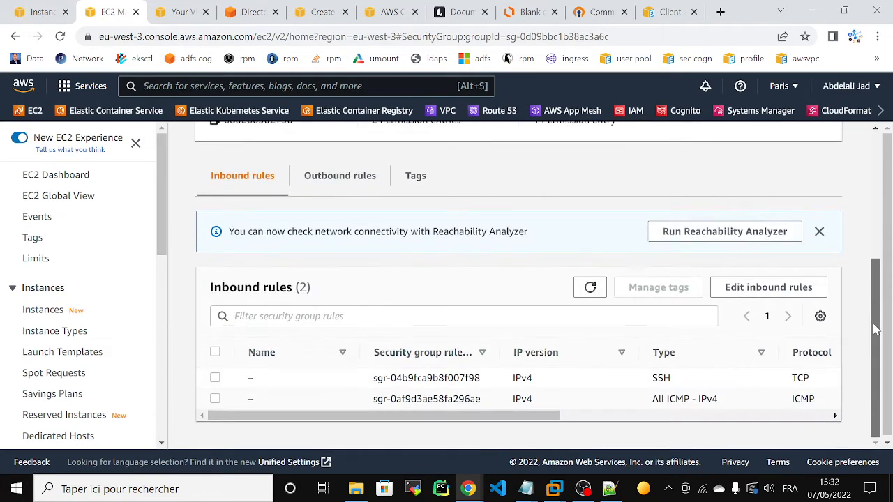
click(739, 287)
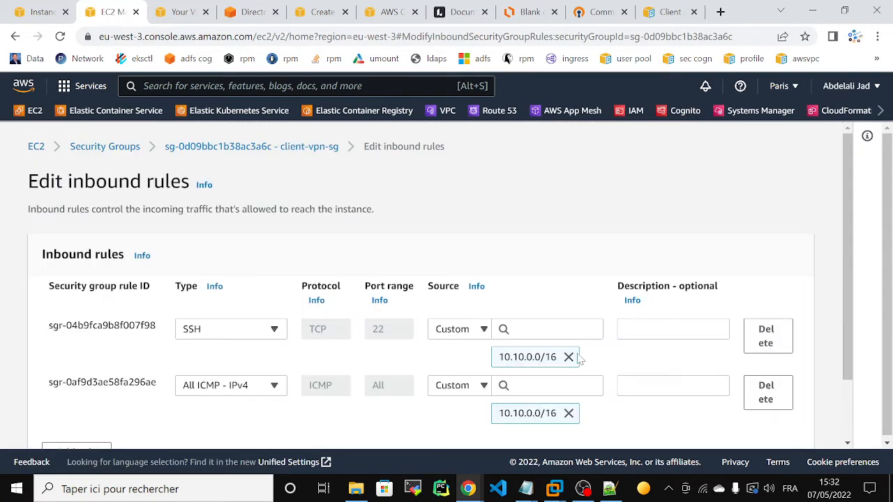
- Replace 10.10.0.0/16 with 0.0.0.0/0 on both the SSH and ICMP rules and save
click(568, 358)
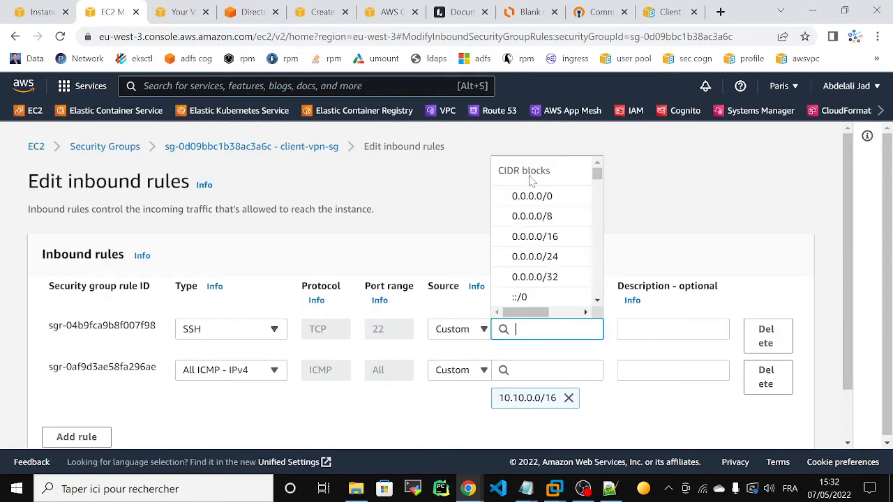
click(531, 196)
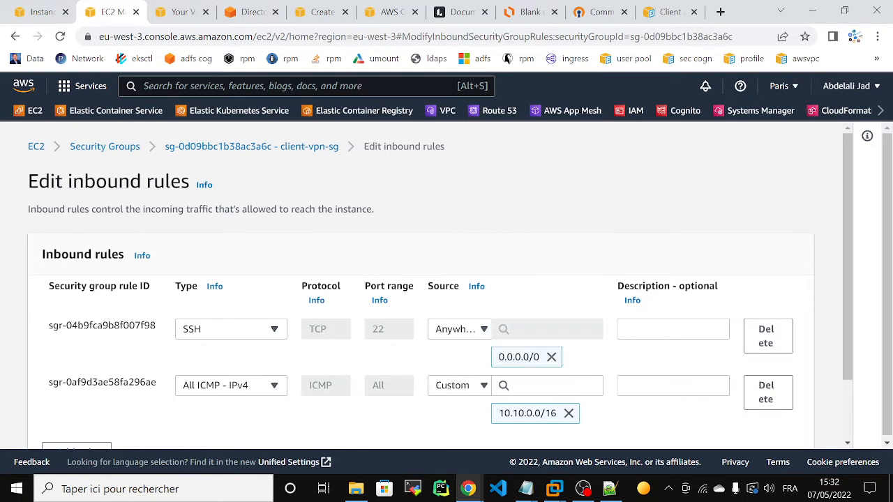
click(568, 413)
click(529, 200)
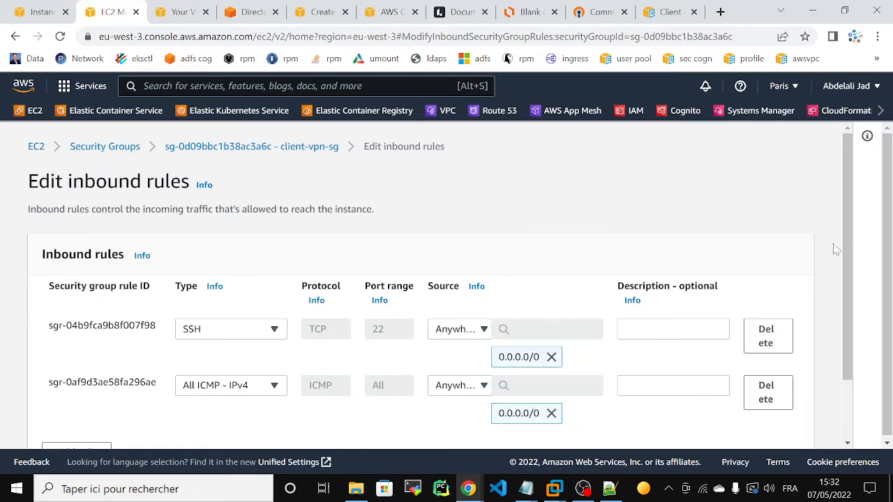
scroll(837, 250, down, 2)
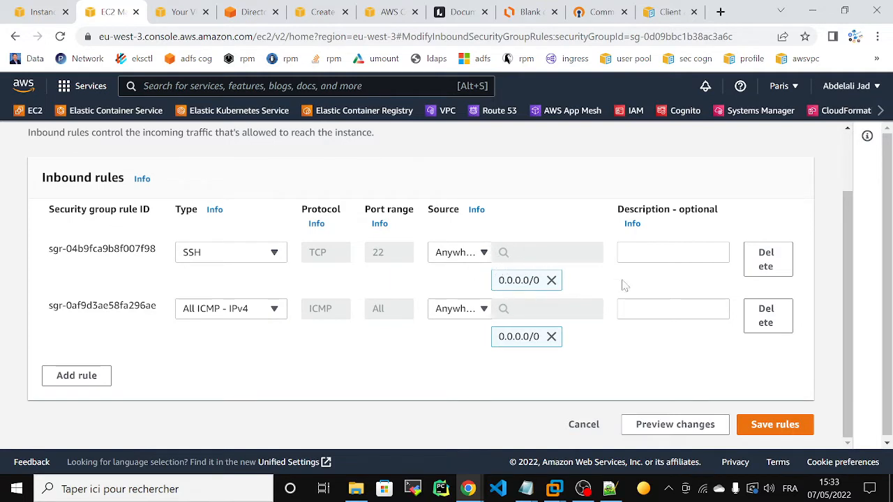
click(773, 422)
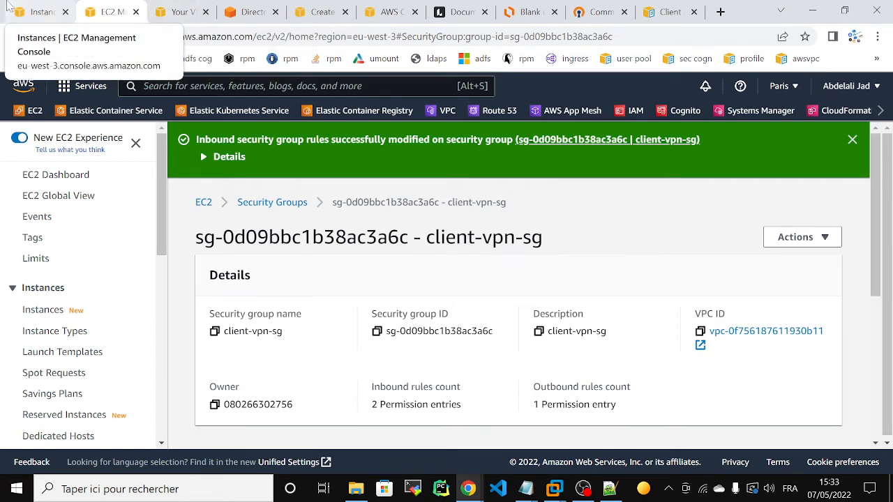
- Select the stopped ec2-vpn instance in the Instances list and start it
click(42, 12)
scroll(153, 336, up, 5)
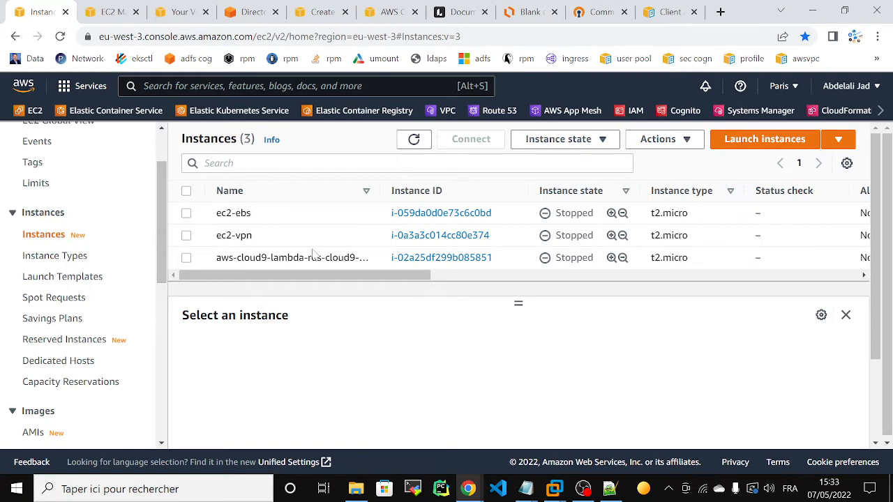
click(186, 236)
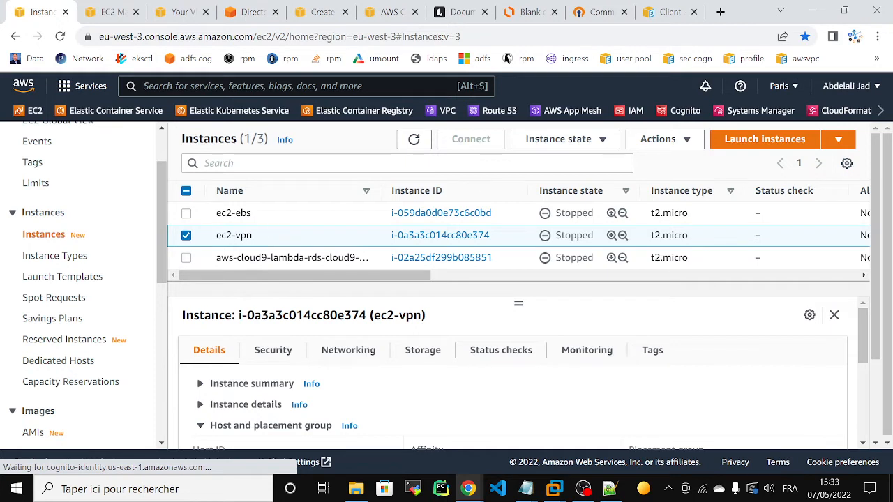
click(580, 138)
click(558, 181)
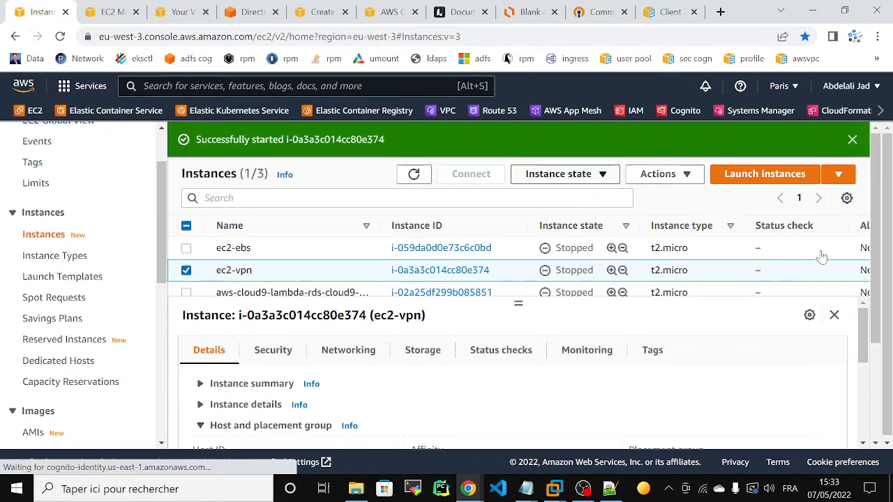
- Scroll through the instance list and open the ec2-vpn instance details
scroll(878, 201, down, 2)
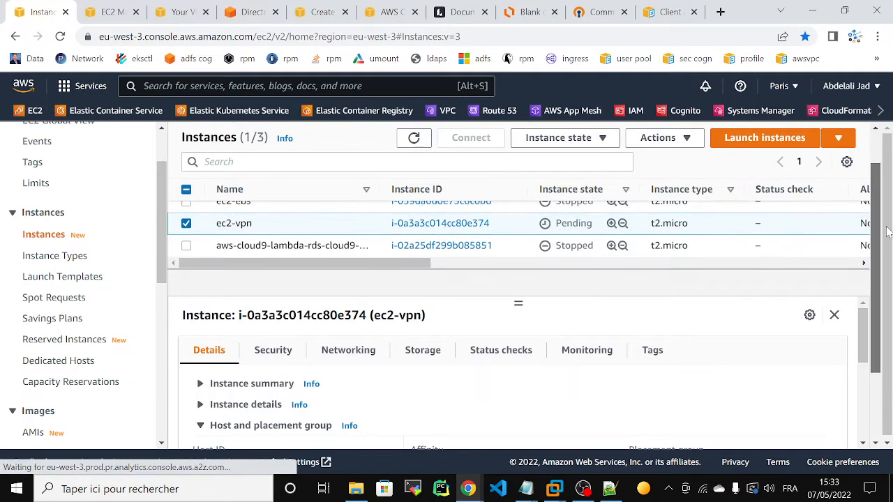
drag(390, 270, 618, 266)
drag(642, 222, 812, 231)
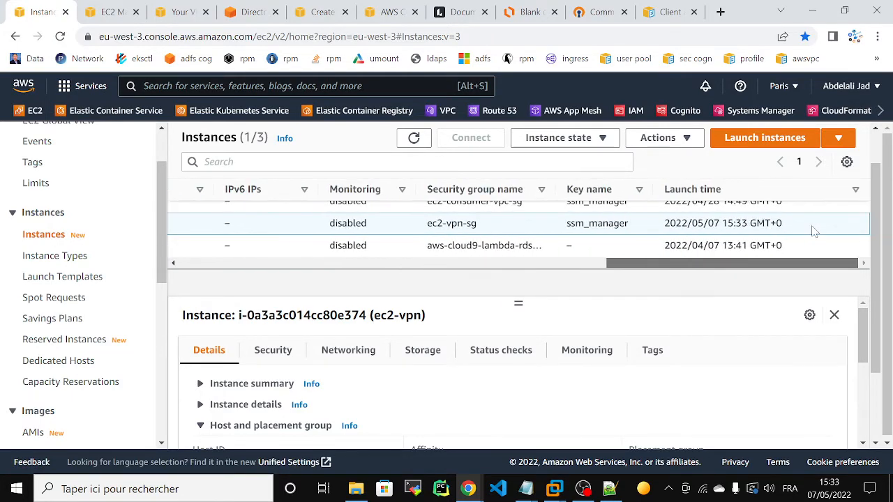
drag(681, 264, 253, 266)
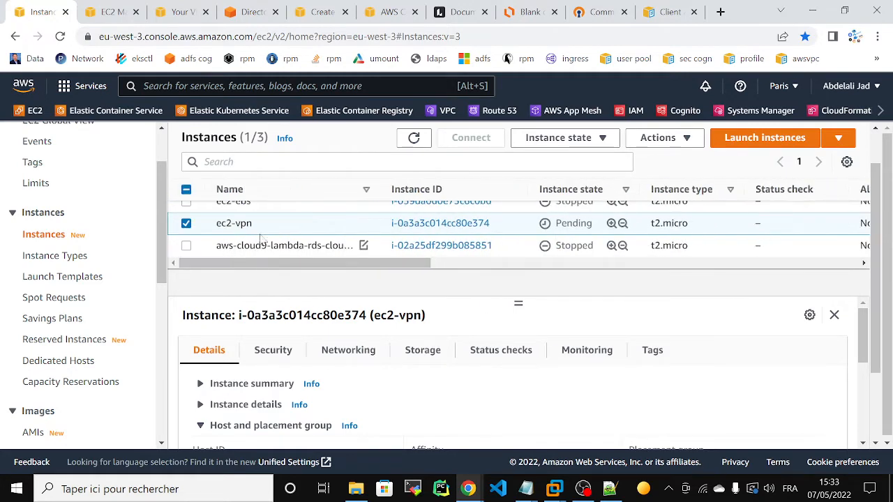
click(412, 225)
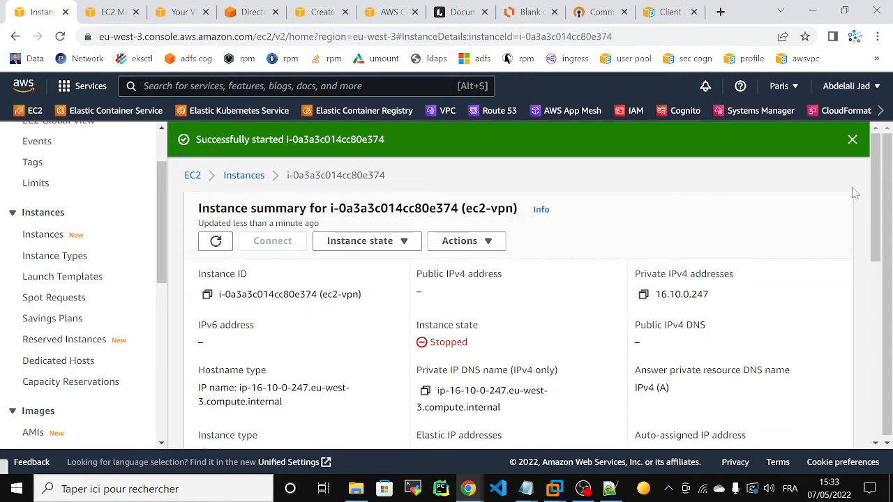
- Check ec2-vpn's private IP and open its security group from the Security tab in a new tab
drag(878, 179, 880, 197)
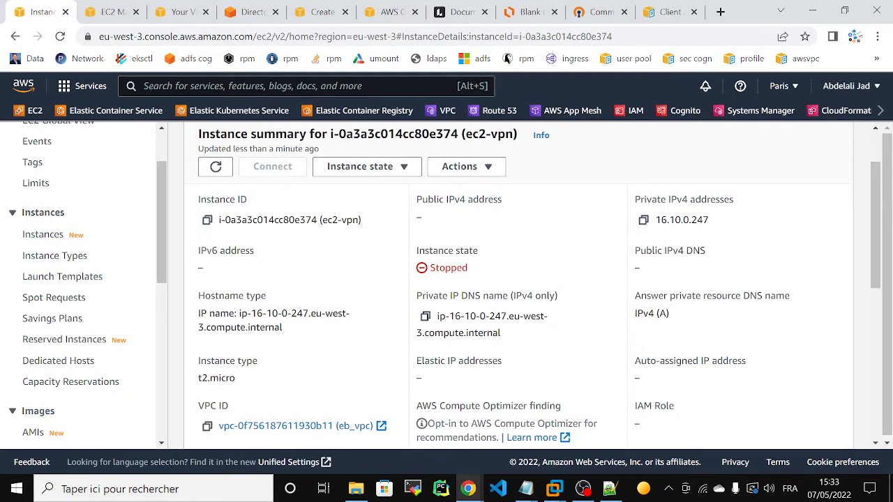
drag(655, 220, 681, 220)
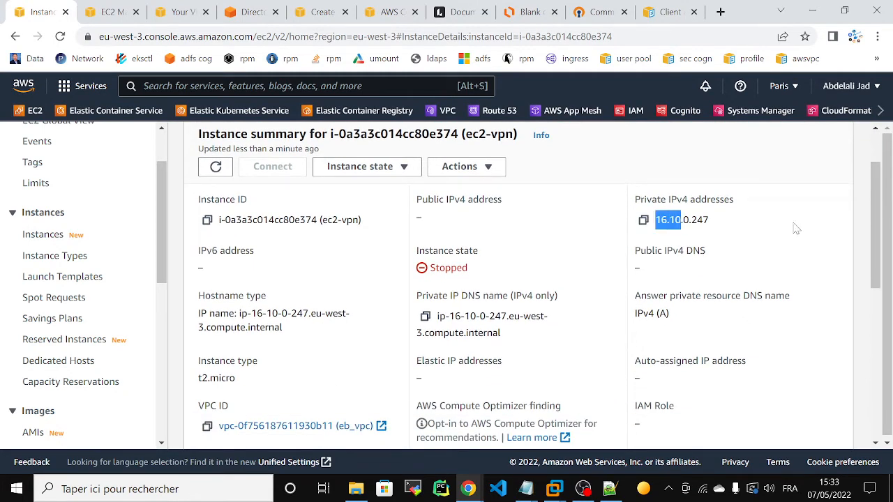
drag(876, 218, 876, 339)
click(272, 258)
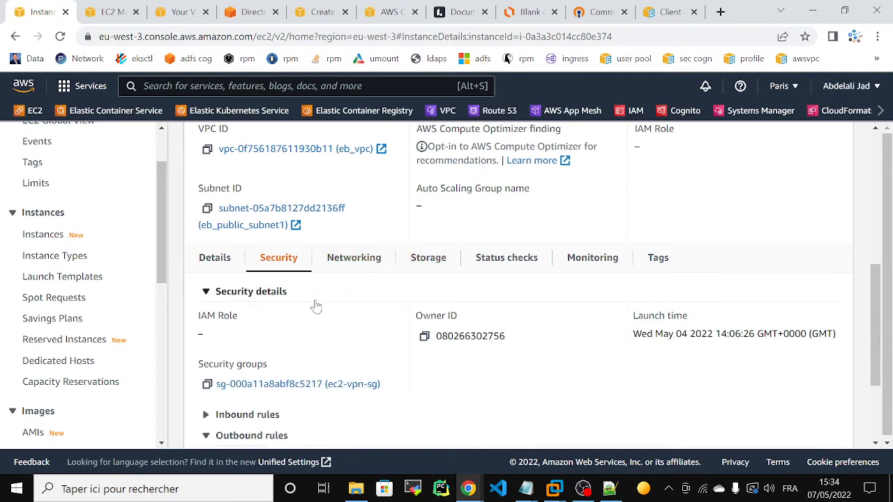
right_click(272, 385)
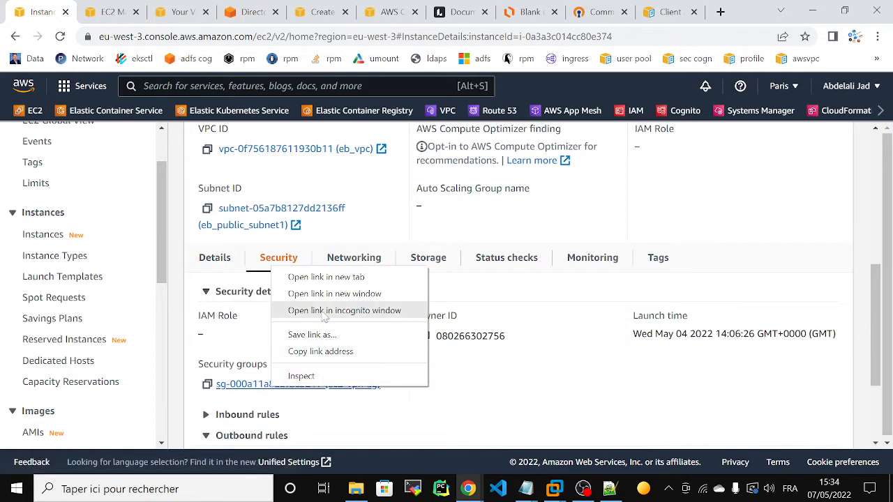
click(325, 277)
click(164, 12)
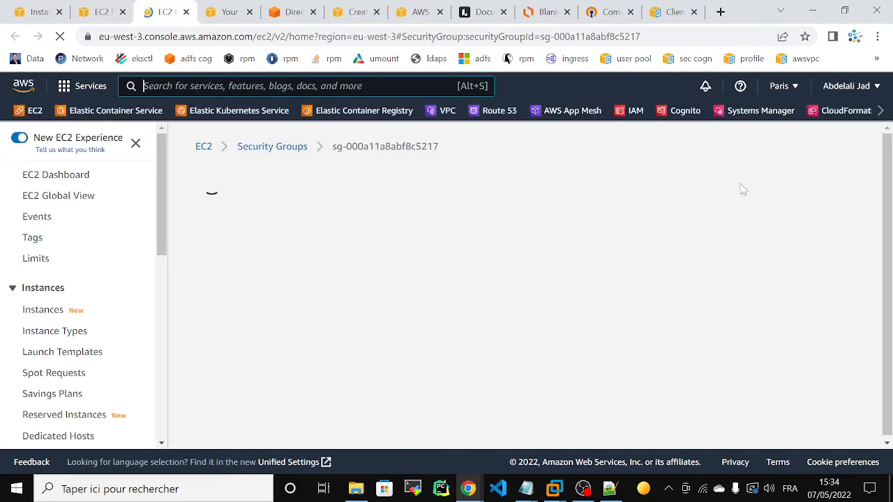
- Compare the ec2-vpn-sg and client-vpn-sg inbound rules, then open the running ec2-vpn instance summary
drag(877, 178, 878, 305)
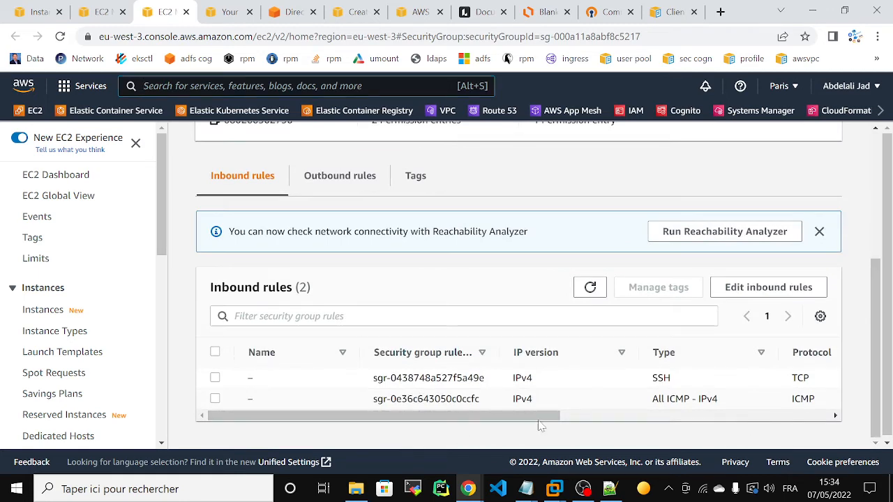
mouse_move(541, 416)
mouse_down()
mouse_move(751, 416)
mouse_move(541, 415)
mouse_up()
click(98, 12)
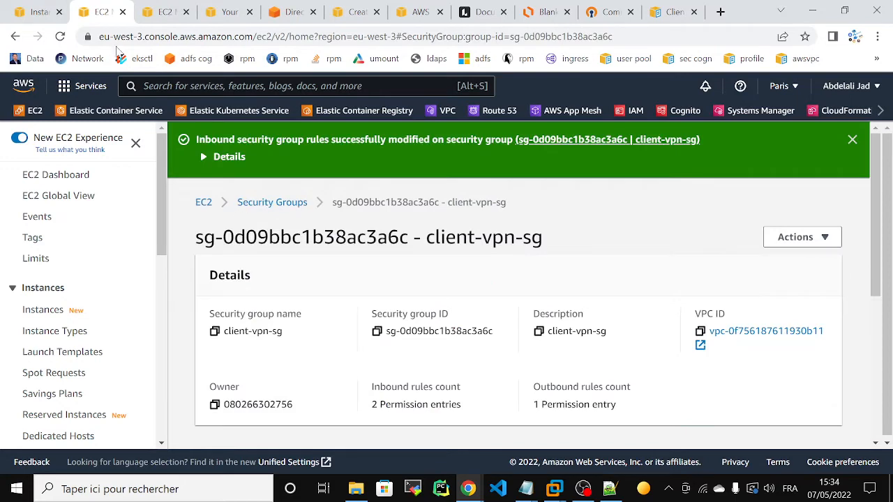
click(155, 14)
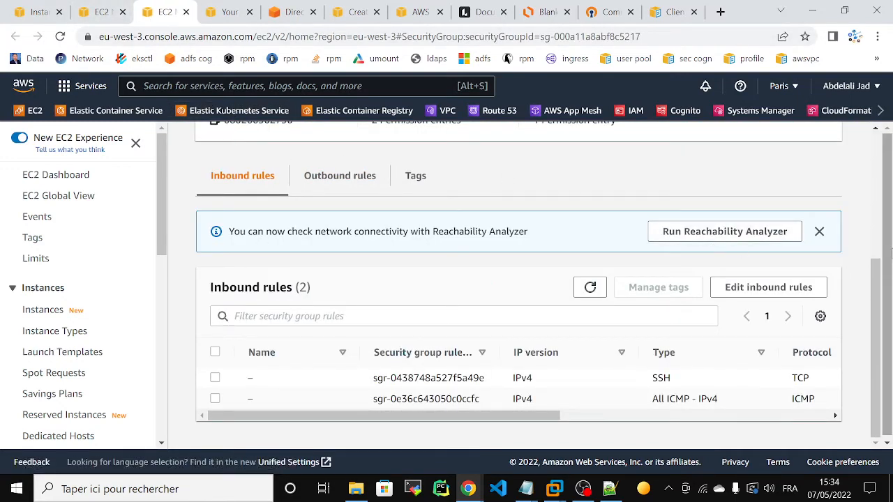
scroll(861, 193, up, 5)
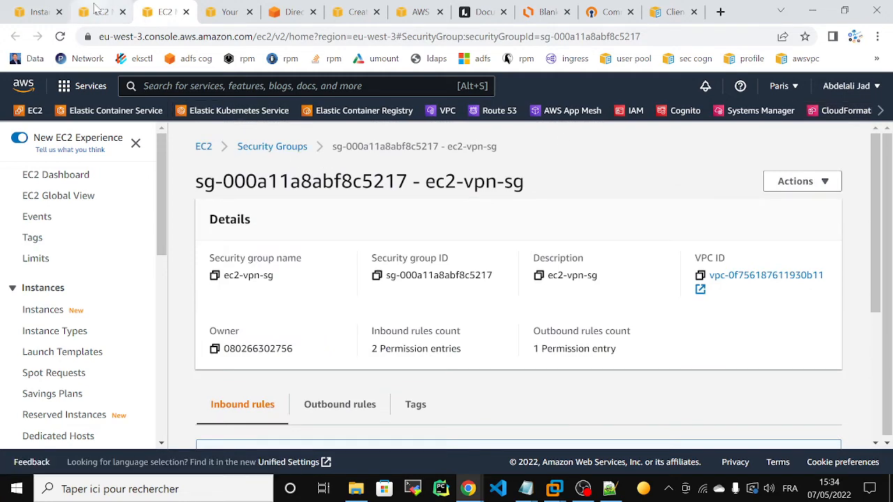
click(96, 12)
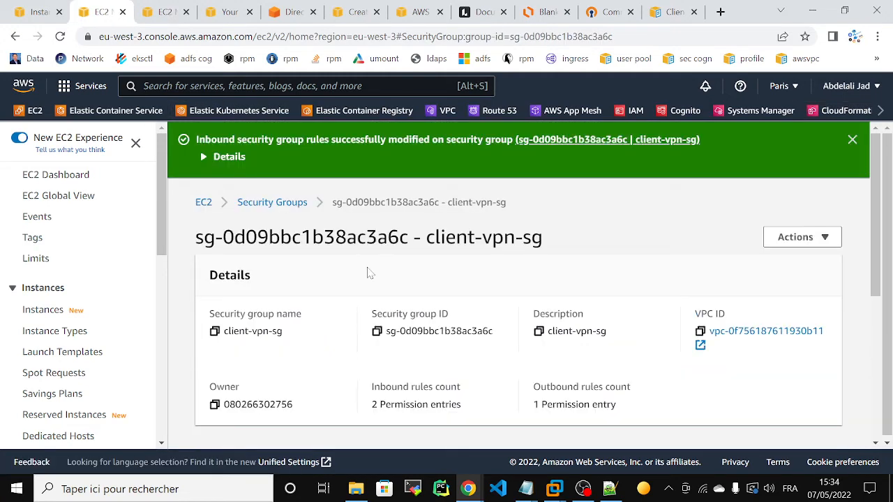
click(50, 312)
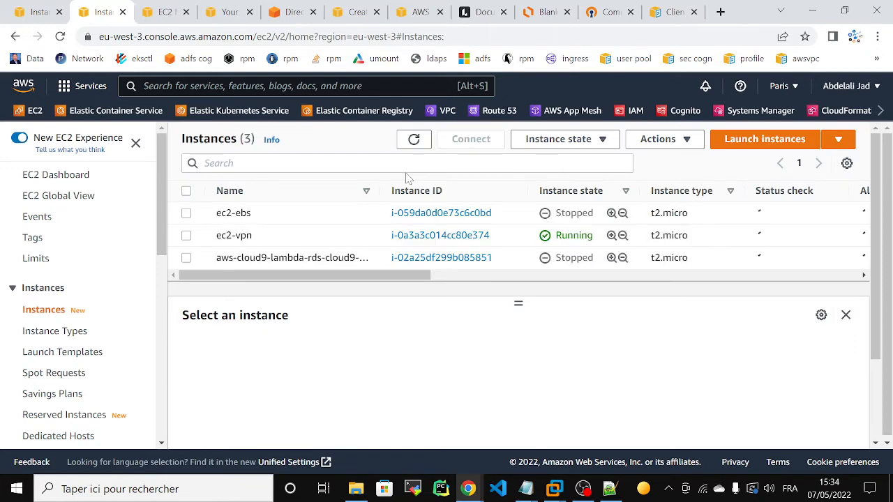
click(446, 235)
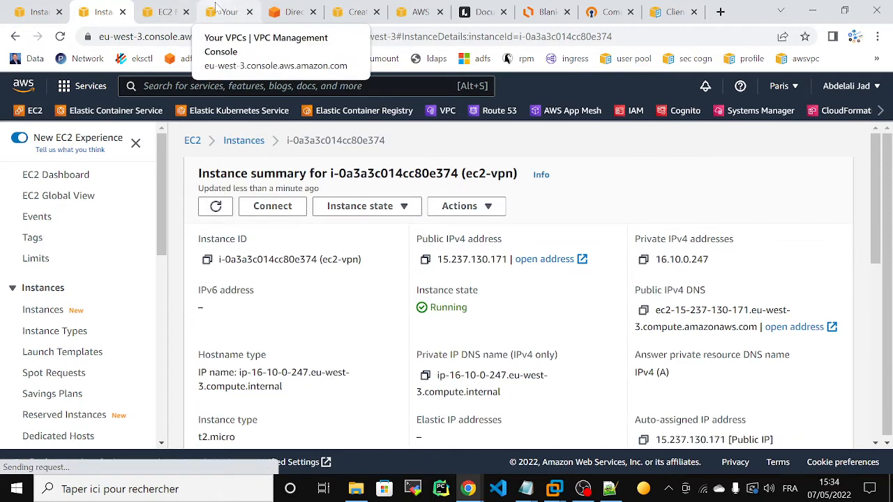
- Submit the pending Create client VPN endpoint form
click(354, 12)
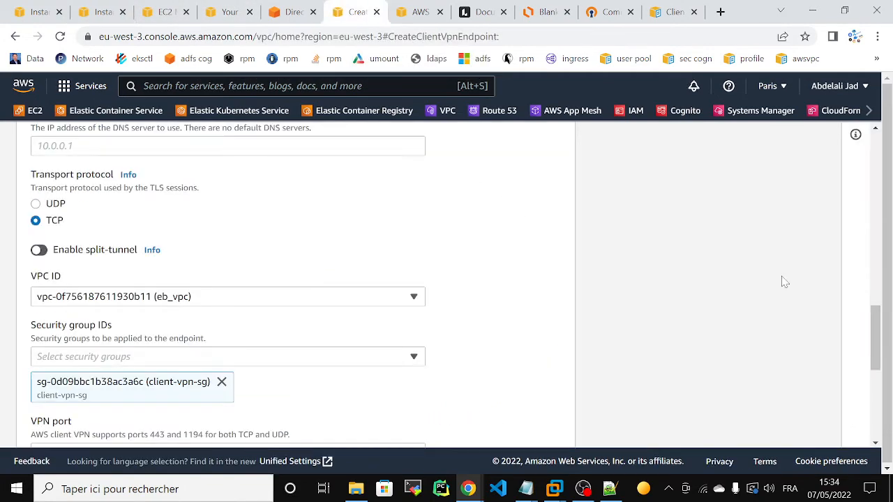
drag(888, 341, 882, 439)
click(446, 430)
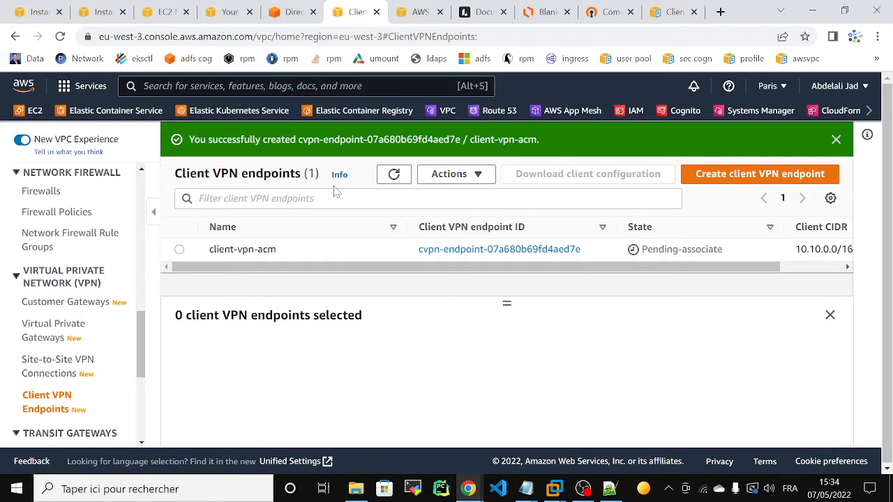
- Select client-vpn-acm and view its empty Target network associations
click(179, 249)
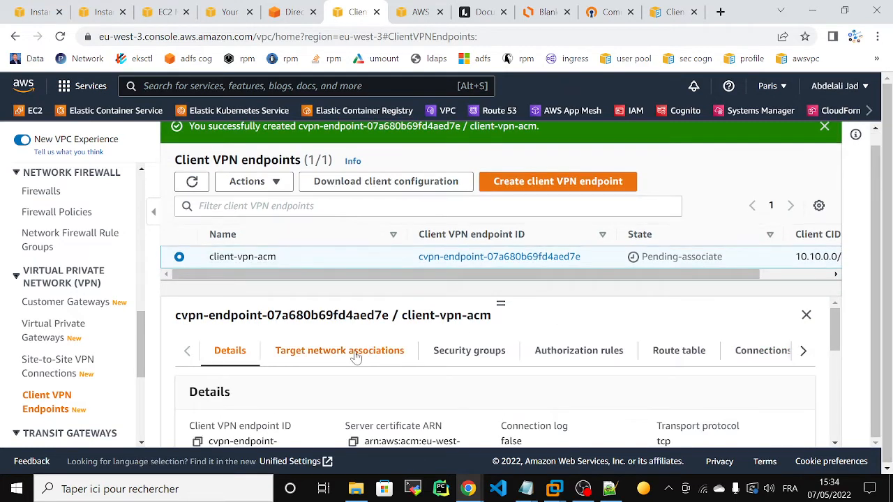
click(354, 353)
scroll(725, 336, down, 2)
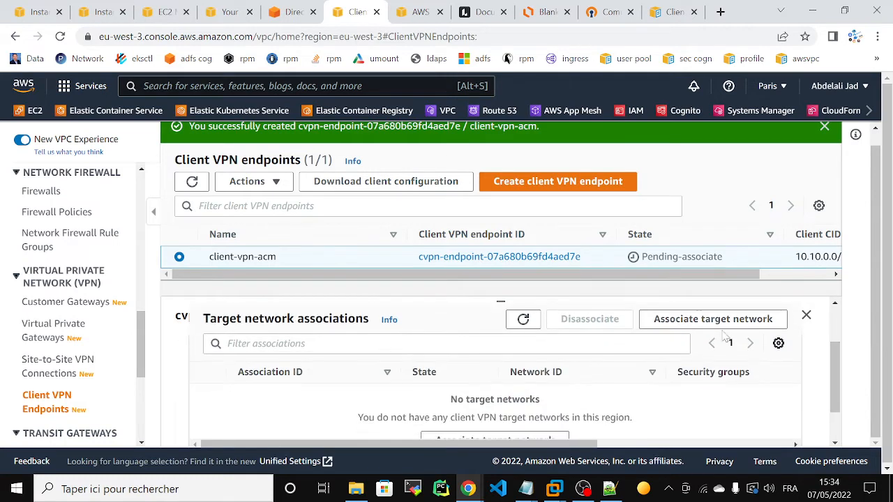
- Cancel the first association attempt when the VPC list is empty, then reopen Associate target network
click(718, 319)
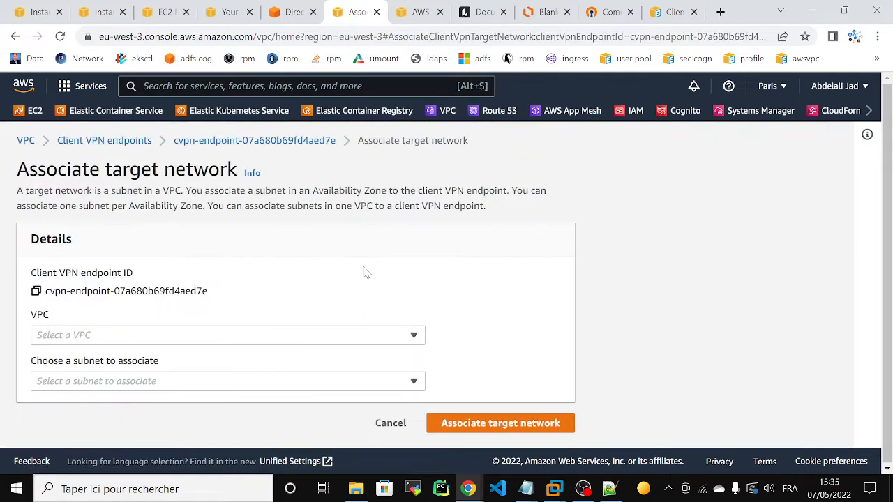
click(90, 338)
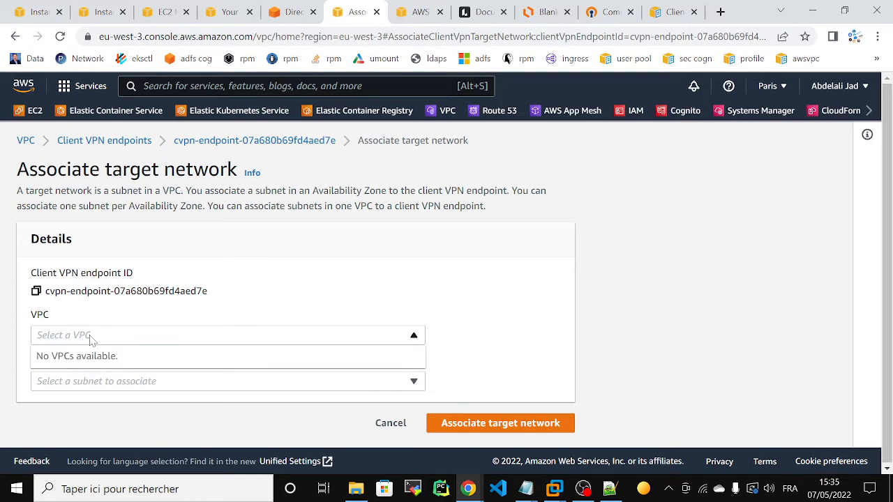
click(155, 337)
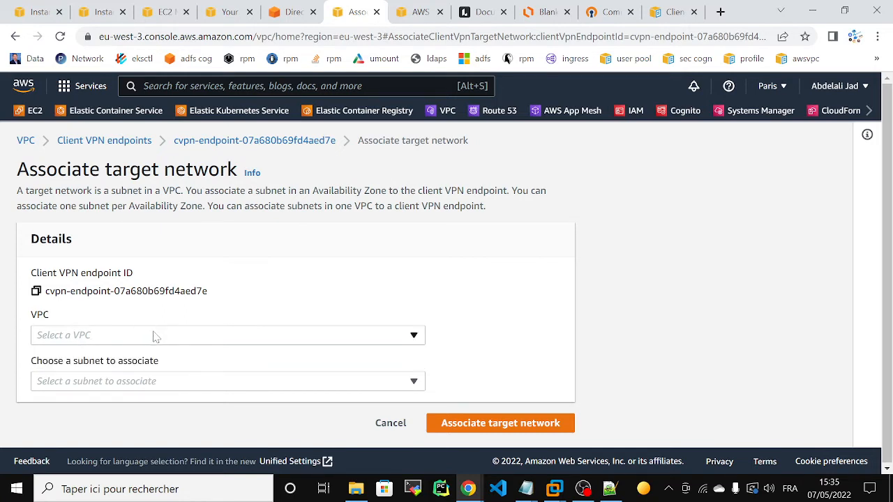
click(383, 429)
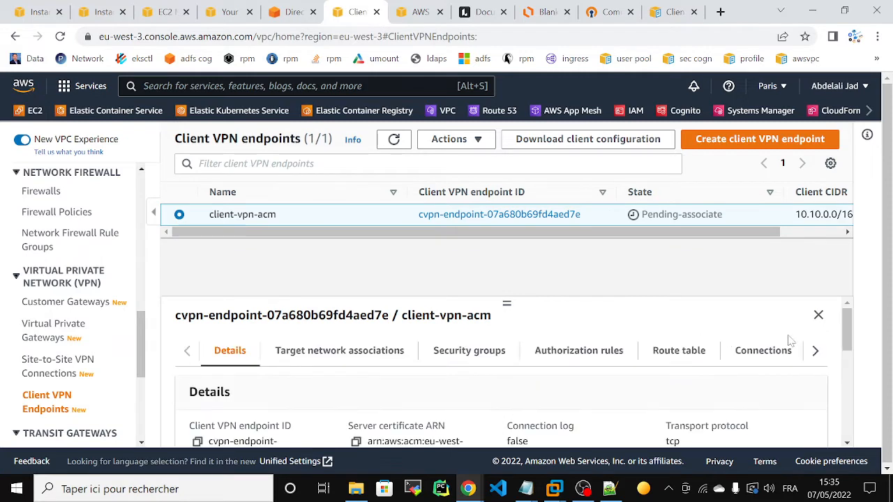
drag(847, 331, 848, 332)
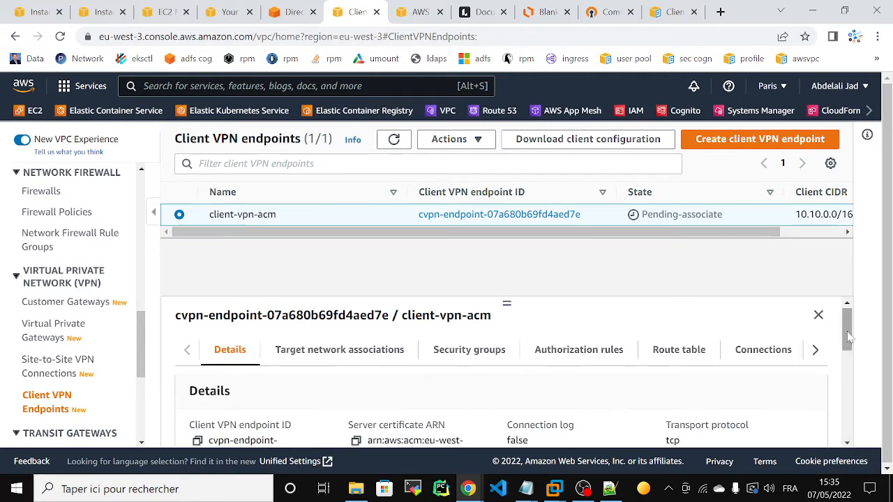
click(315, 352)
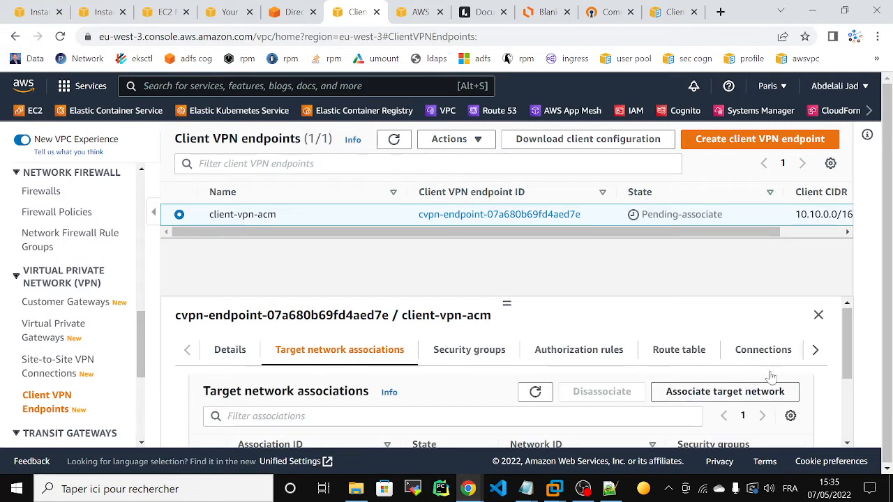
scroll(842, 364, down, 2)
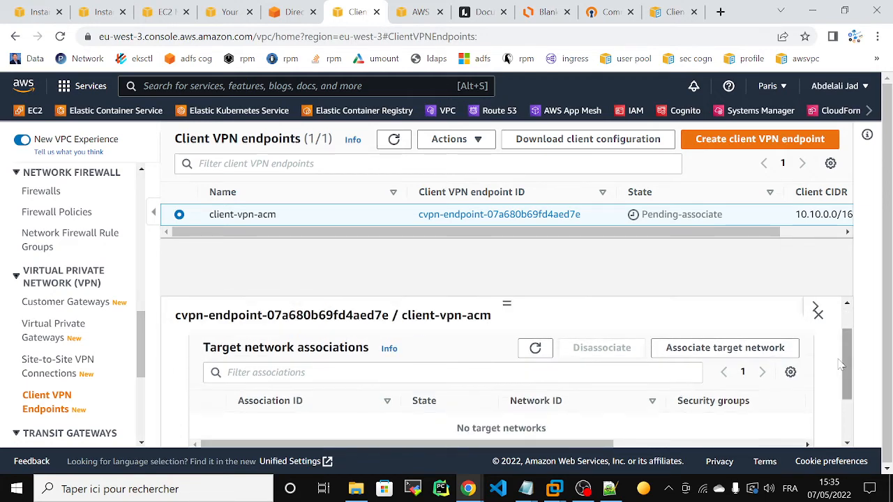
click(710, 348)
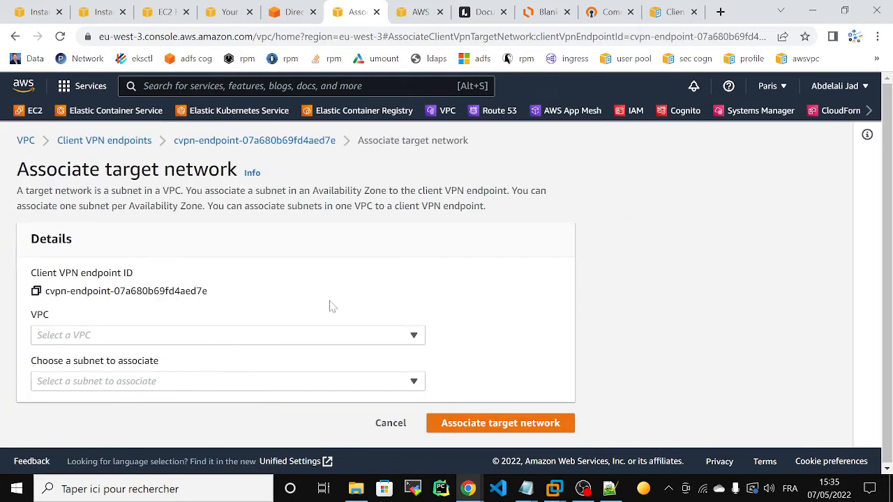
- Choose VPC eb_vpc and subnet eb_private_subnet1, then return to the Lucidchart diagram
click(310, 335)
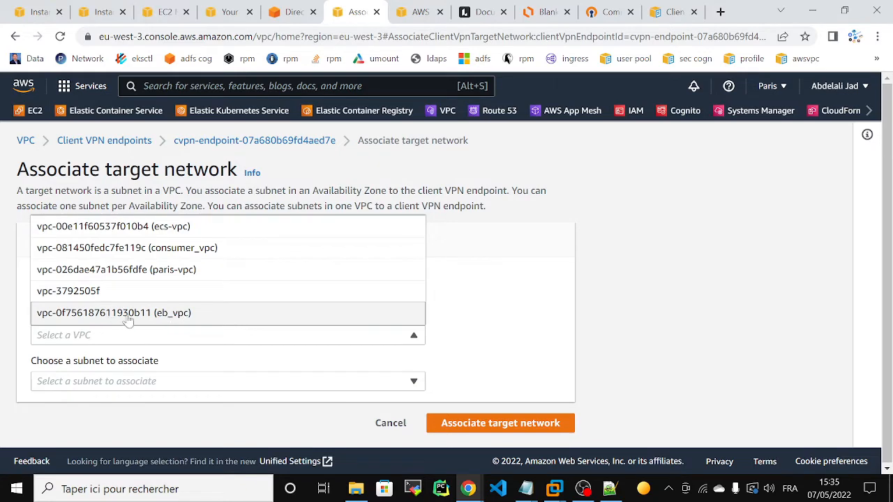
click(105, 315)
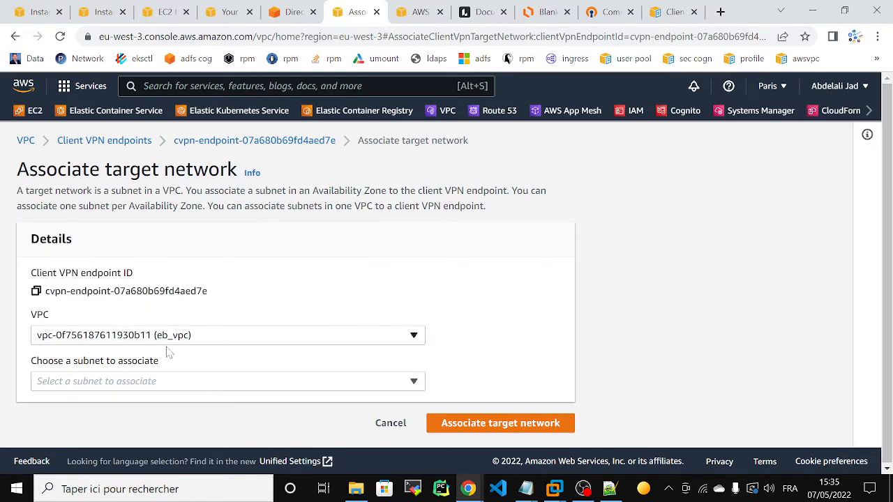
click(127, 382)
click(127, 382)
click(127, 382)
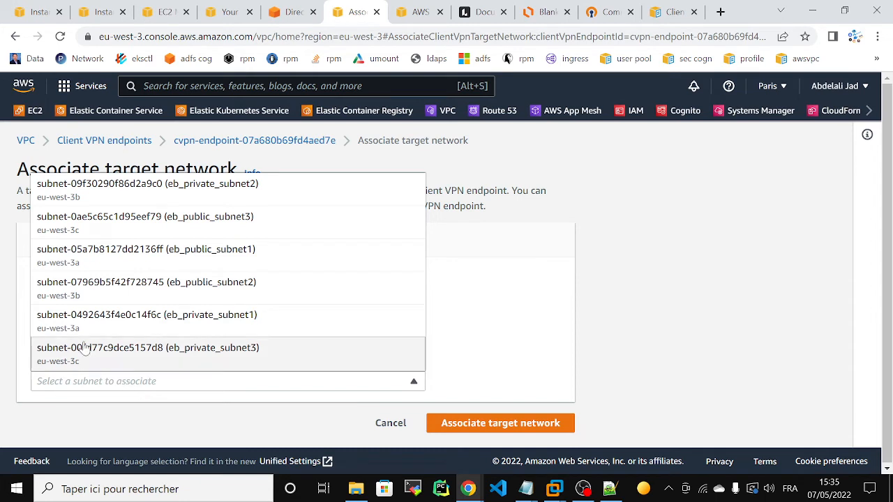
click(77, 325)
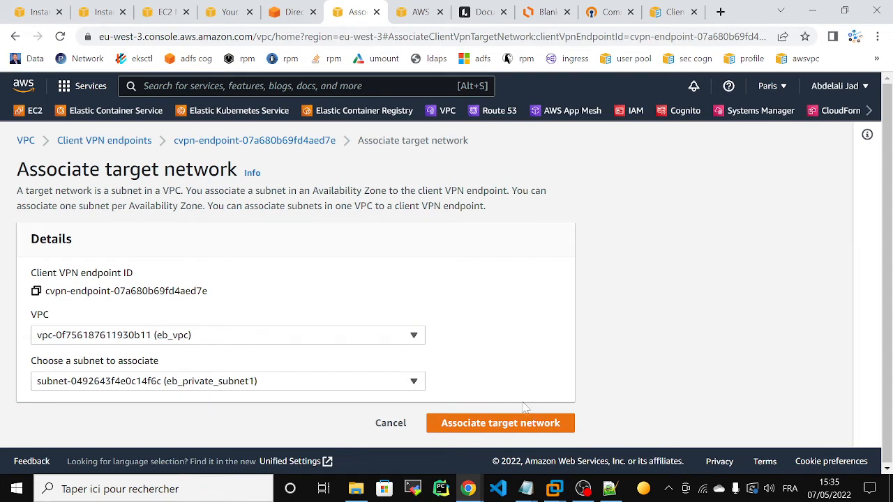
click(540, 12)
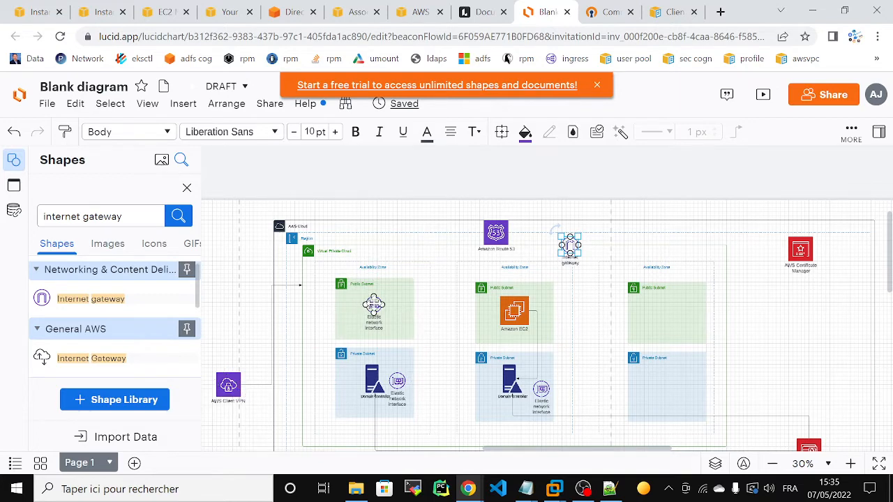
- Drag the elastic network interface icon into the right-hand private subnet, then return to the VPC list
drag(373, 304, 660, 388)
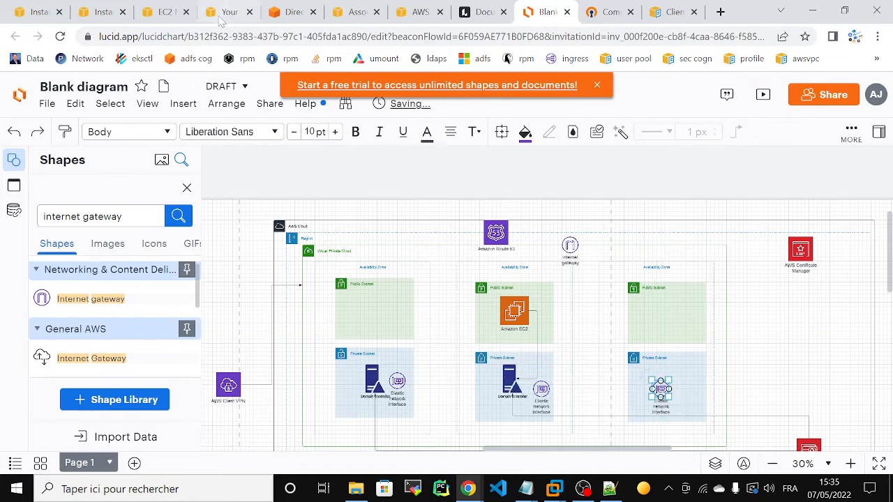
click(223, 12)
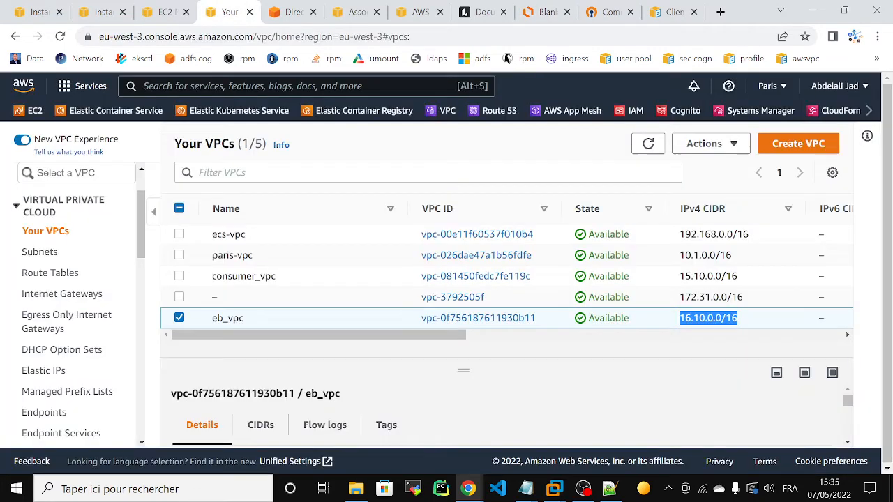
- Submit the association form with eb_vpc and eb_private_subnet1 for client-vpn-acm
click(338, 8)
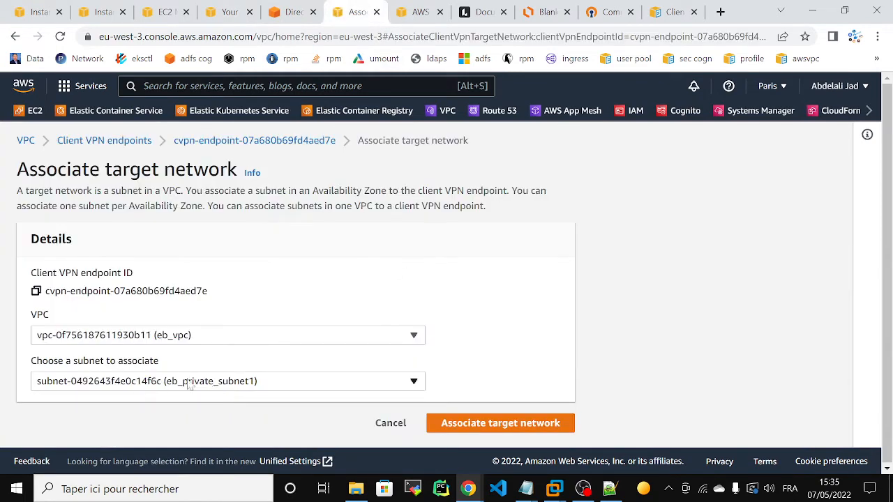
click(497, 424)
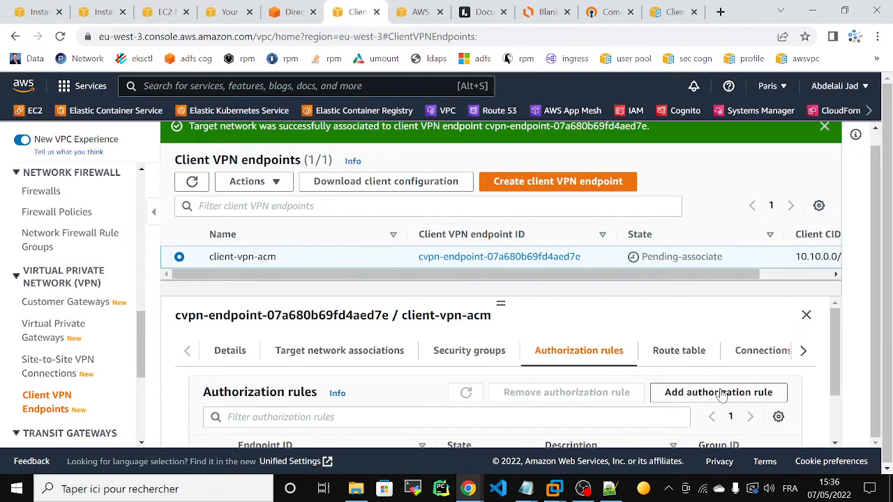
- Add an authorization rule giving all users access to destination network 16.10.0.0/16
drag(834, 342, 839, 372)
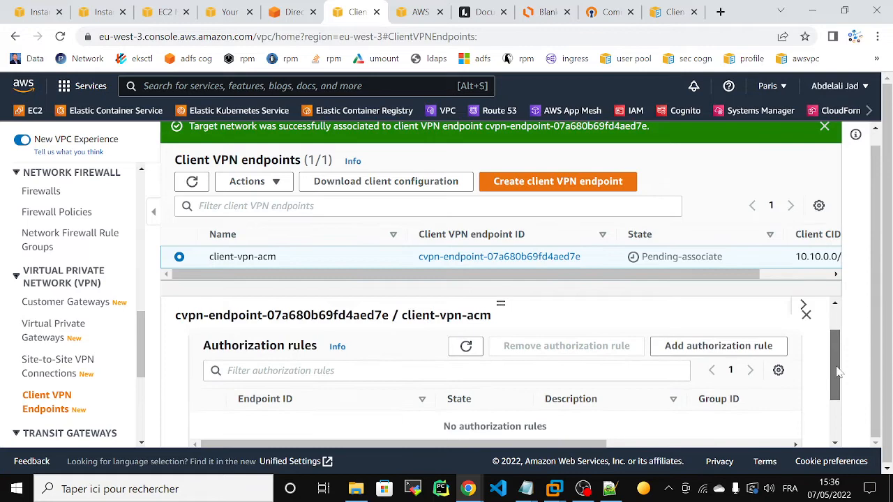
click(707, 346)
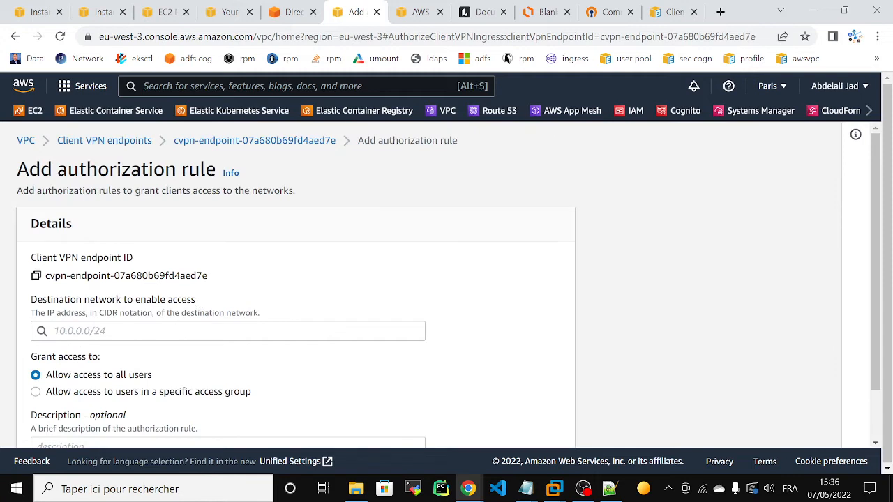
click(168, 331)
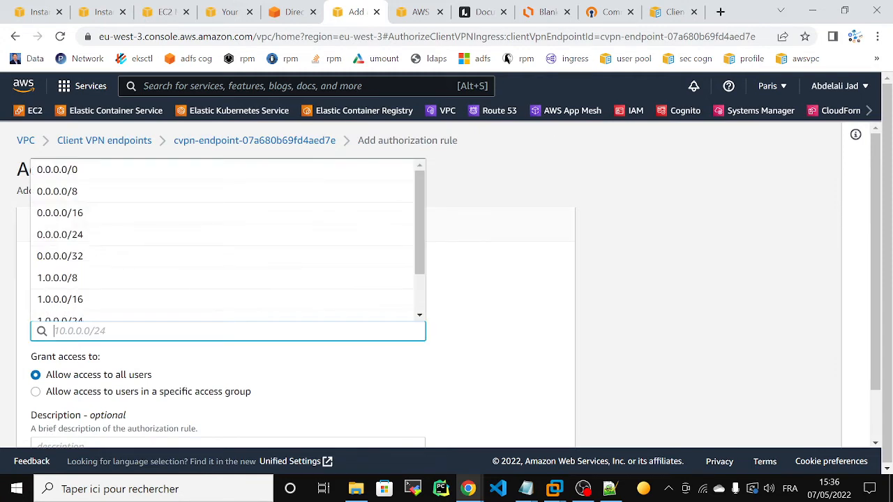
text(16.)
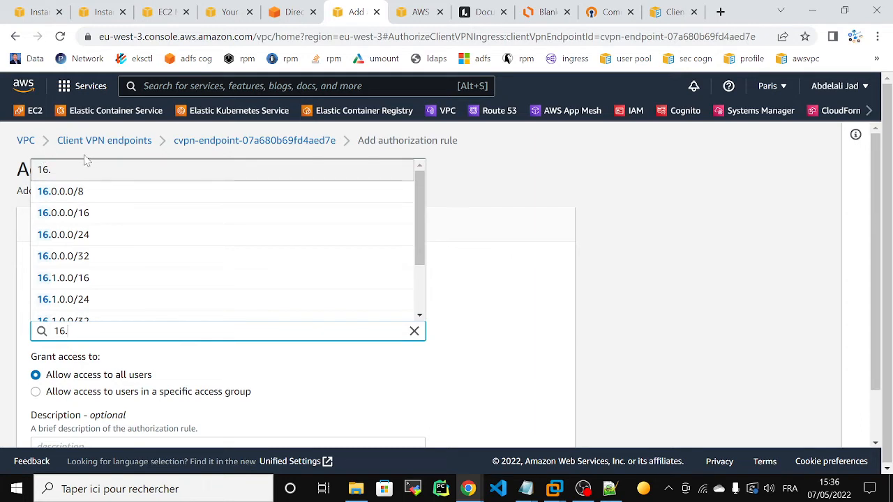
text(10)
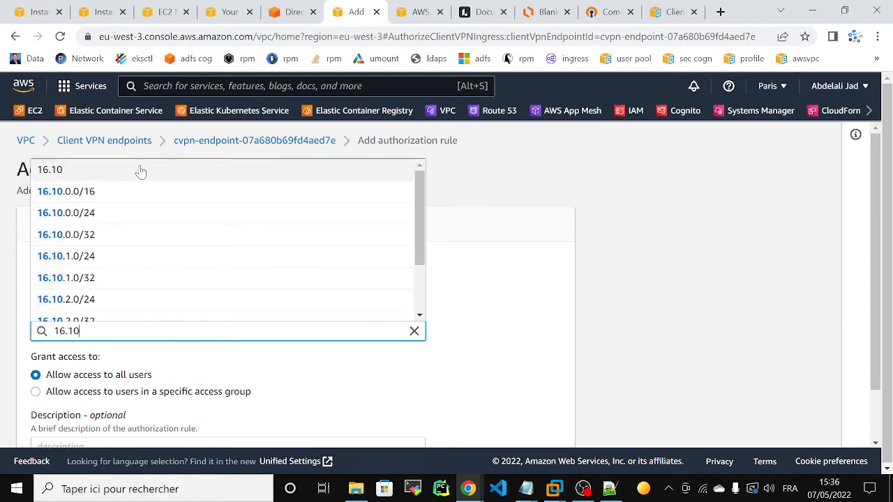
key(Down)
key(Down)
key(Return)
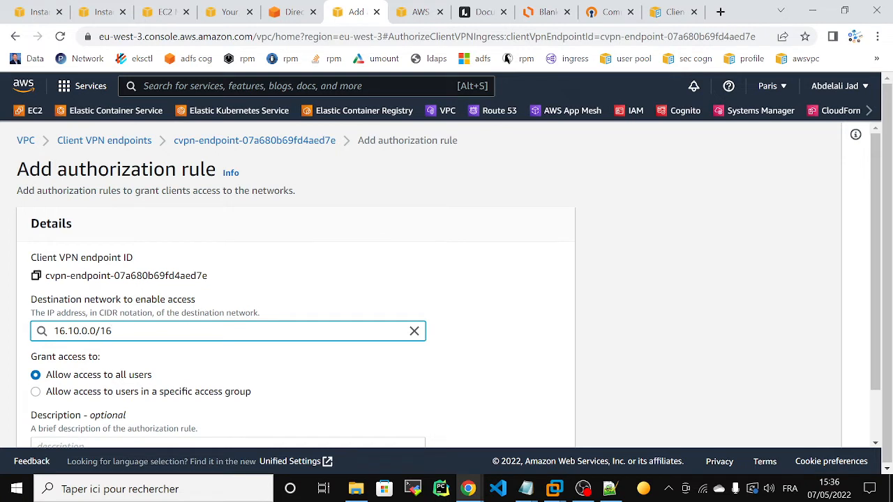
click(708, 253)
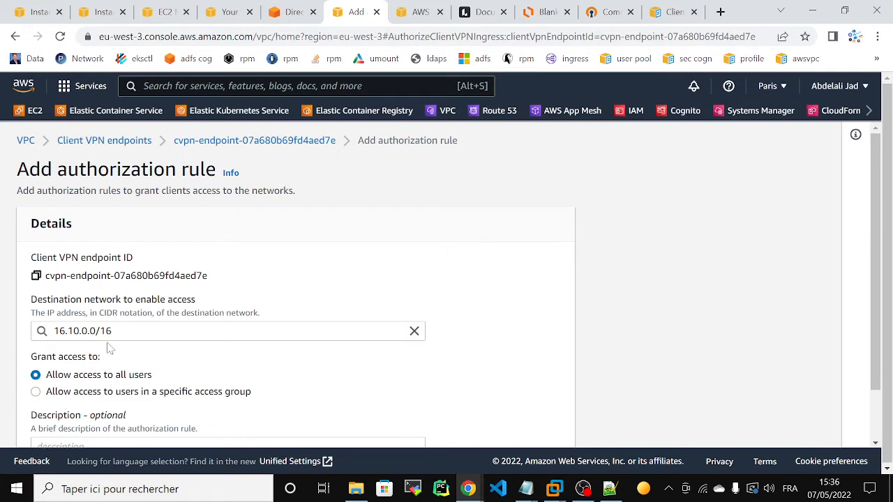
click(36, 392)
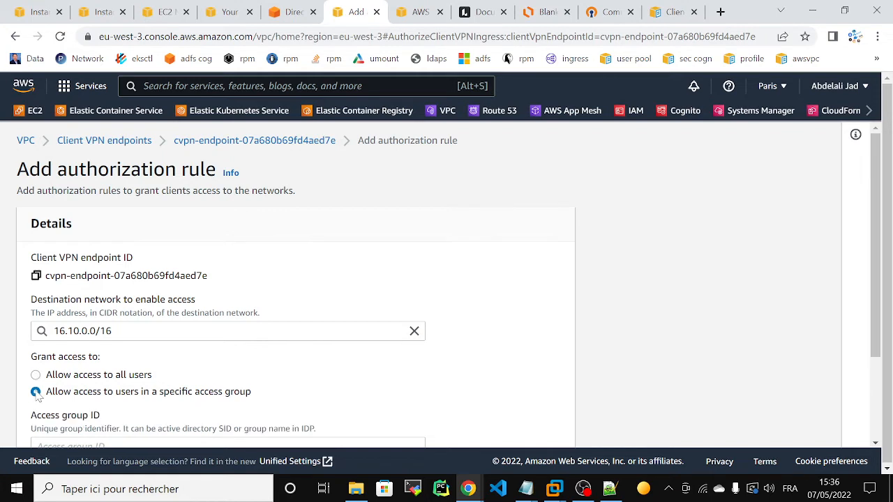
drag(872, 215, 881, 295)
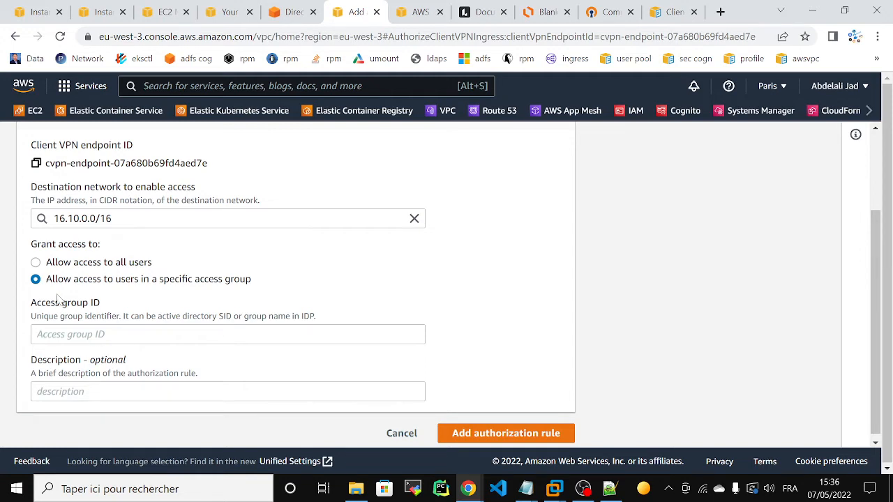
click(36, 262)
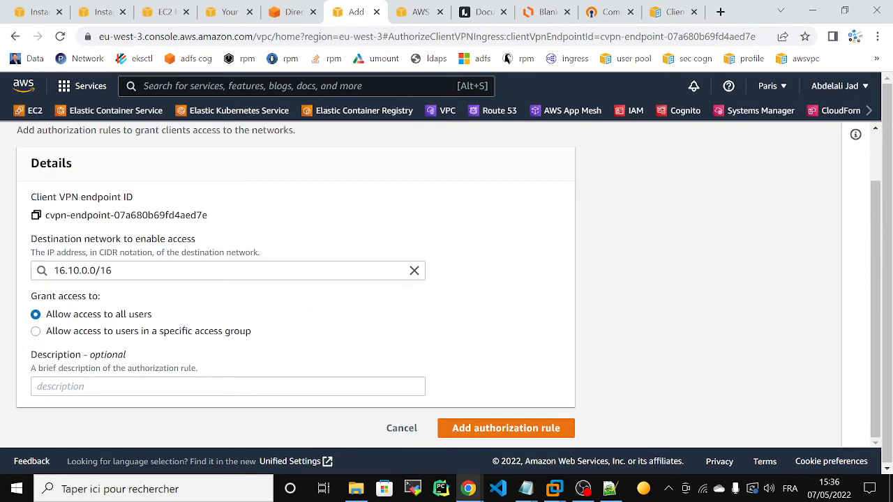
click(512, 431)
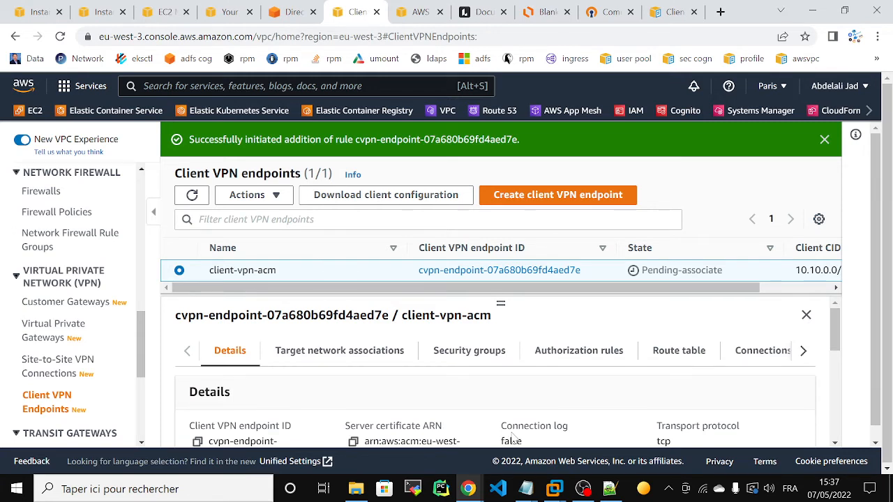
- Refresh the endpoint list and review client-vpn-acm's security groups, authorization rules and route table
click(191, 195)
mouse_move(836, 327)
mouse_down()
mouse_move(836, 359)
mouse_move(836, 332)
mouse_up()
click(490, 352)
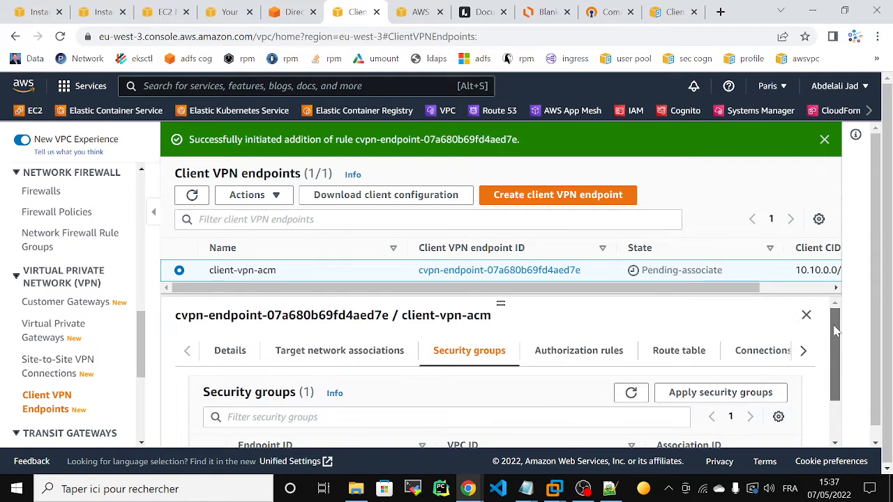
click(583, 351)
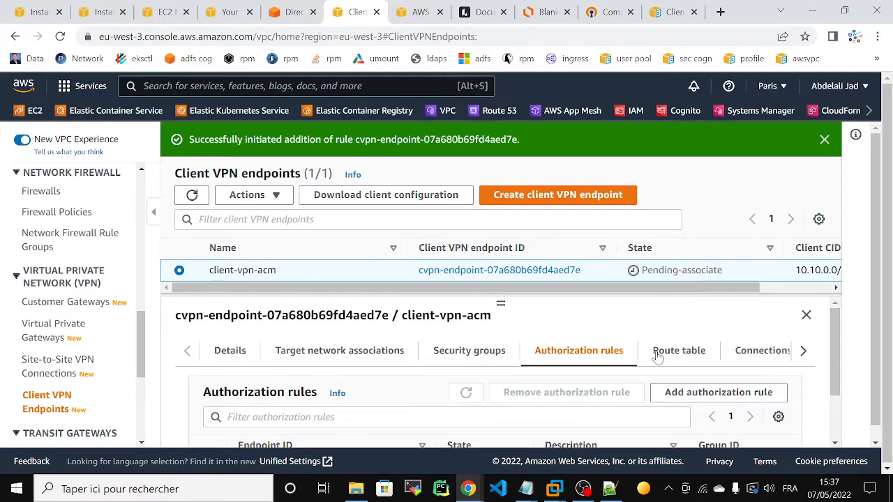
click(691, 354)
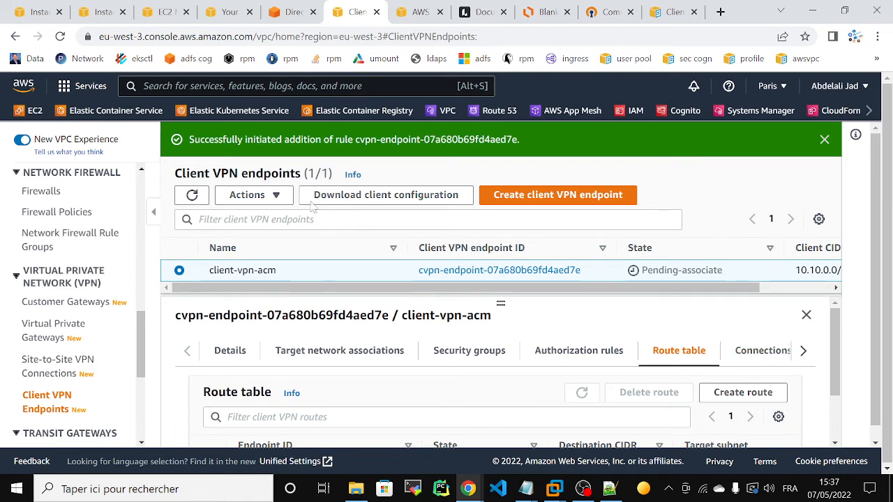
click(334, 197)
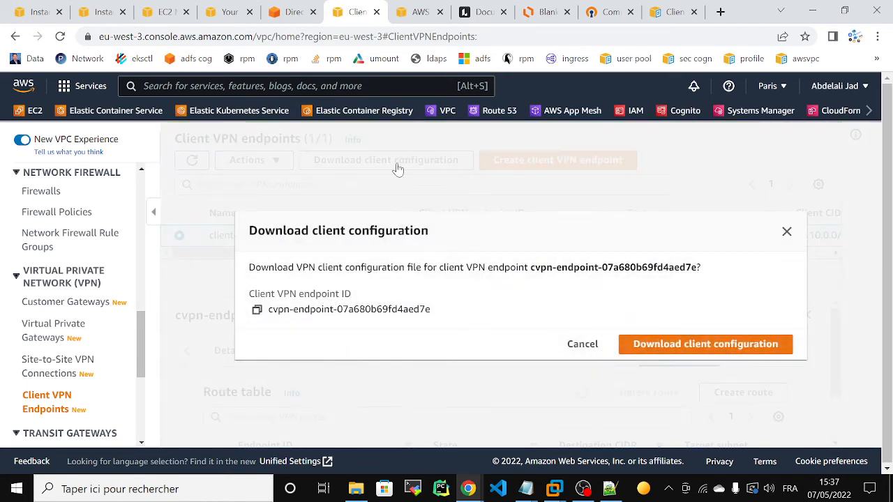
- Download the client-vpn-acm client configuration as an .ovpn file
click(668, 488)
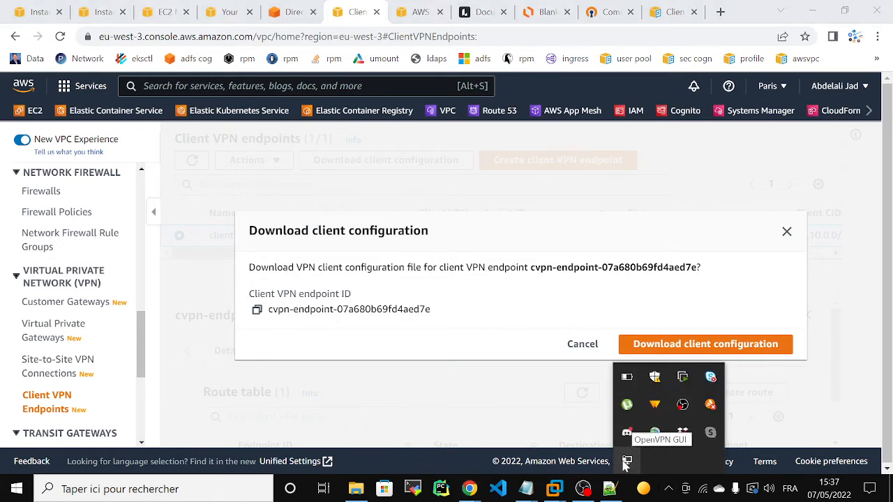
click(460, 395)
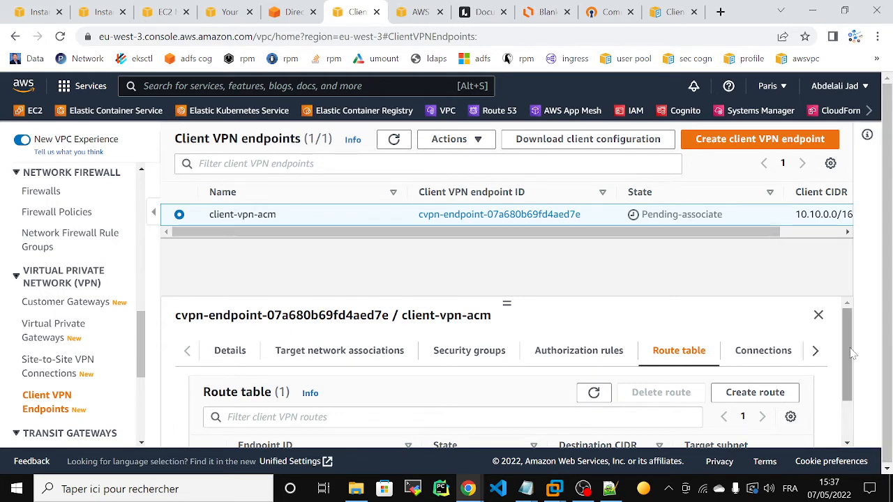
drag(851, 354, 835, 277)
click(579, 139)
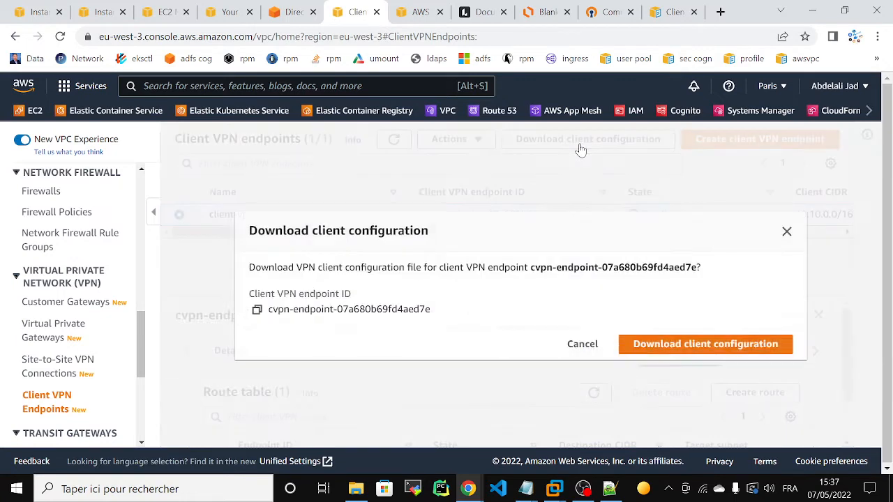
click(691, 344)
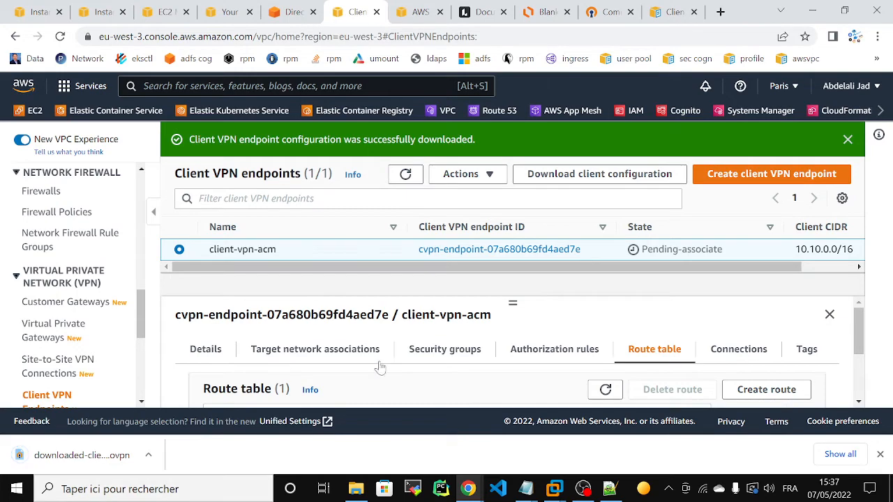
click(357, 487)
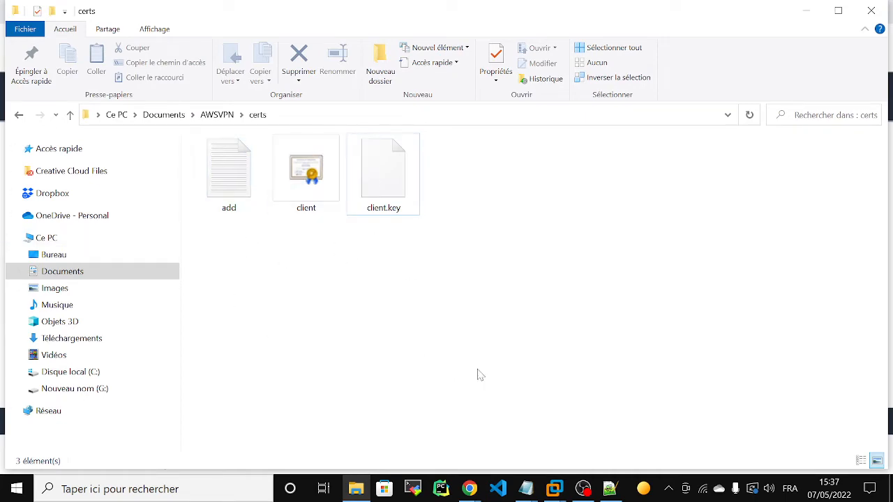
- Log in to the Kali VM and locate client1.domain.tld.crt and .key in aws_acm
mouse_move(555, 488)
click(621, 429)
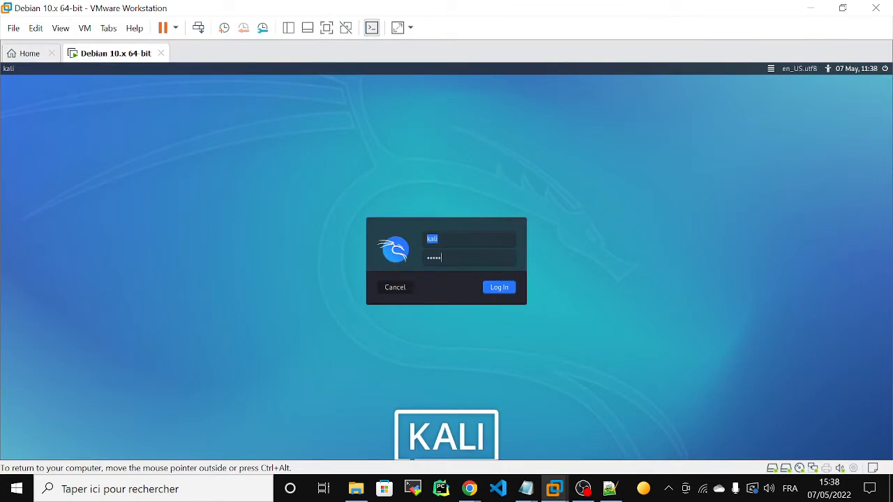
key(Return)
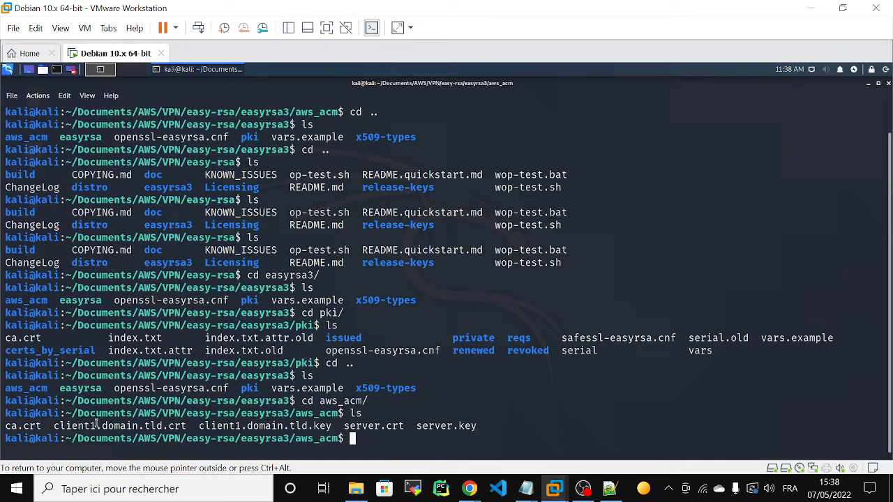
drag(54, 427, 323, 427)
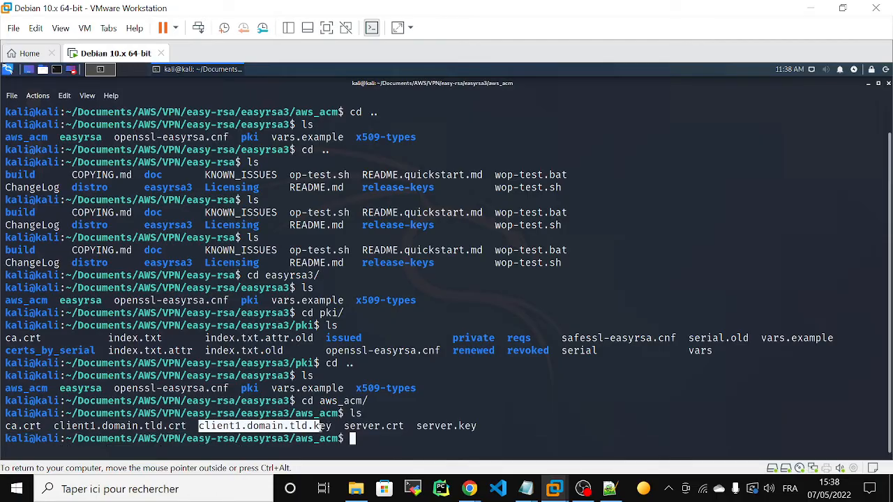
click(809, 8)
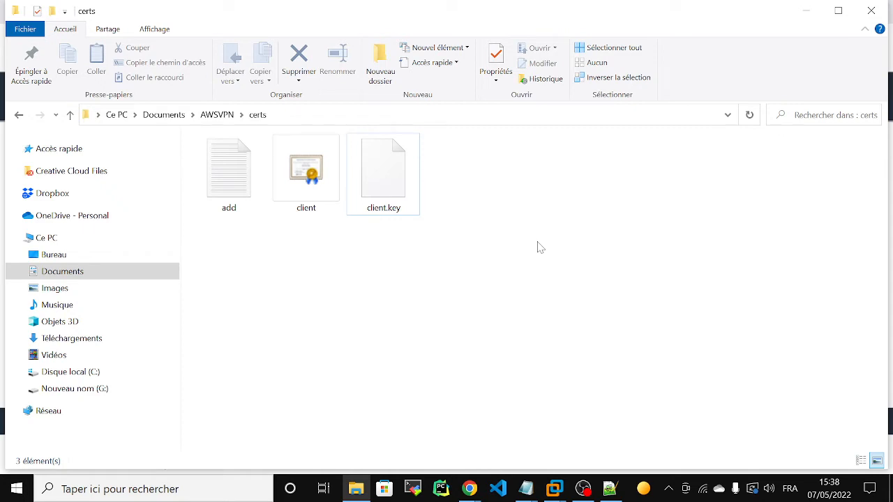
- Copy downloaded-client-config (1) from the Downloads folder
right_click(352, 493)
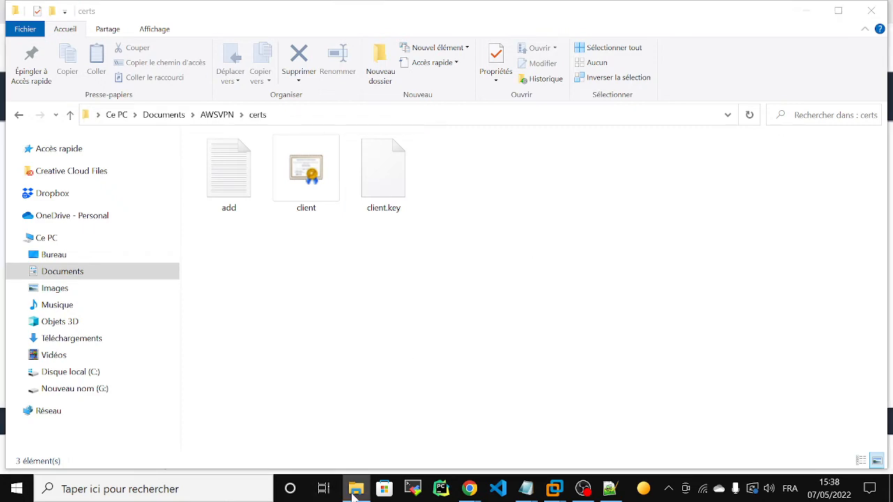
click(341, 415)
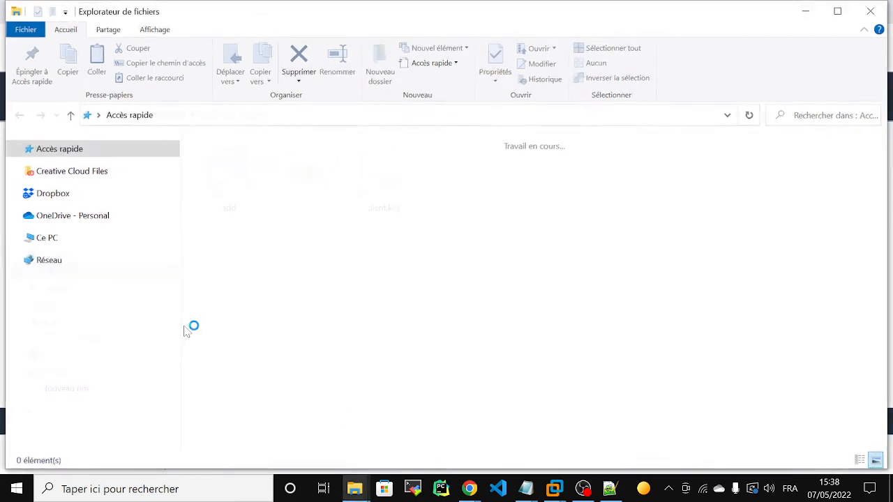
click(71, 338)
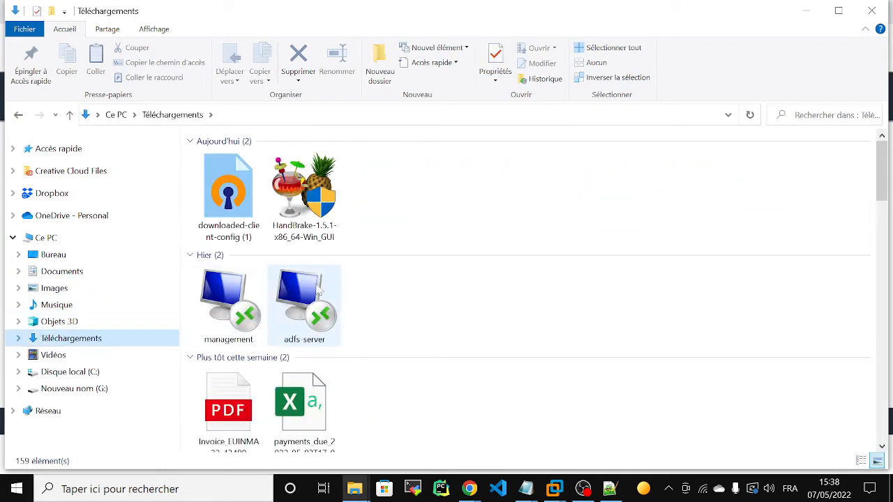
right_click(221, 197)
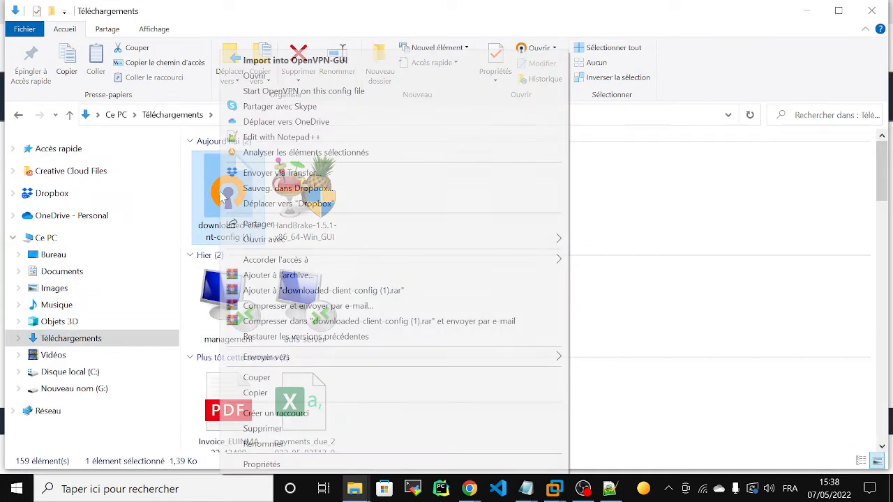
click(271, 395)
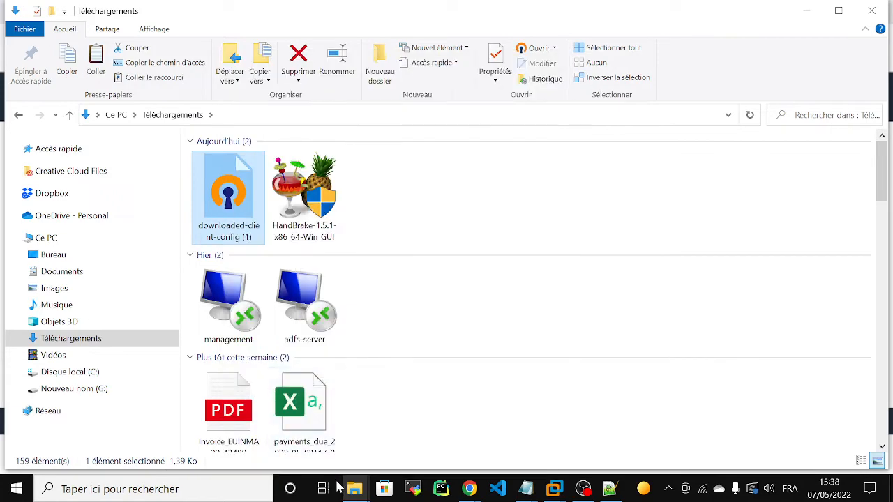
mouse_move(346, 488)
click(270, 440)
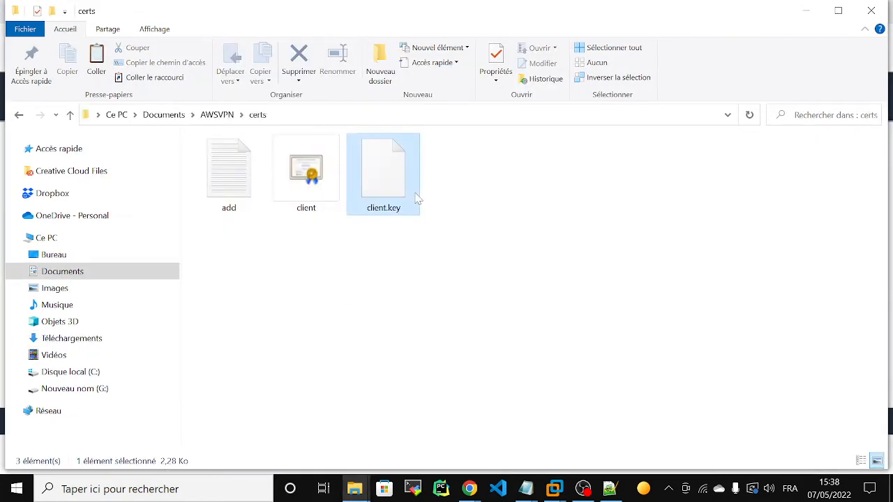
- Paste the config into the AWSVPN certs folder and open it in Notepad++
right_click(418, 198)
click(311, 267)
right_click(311, 267)
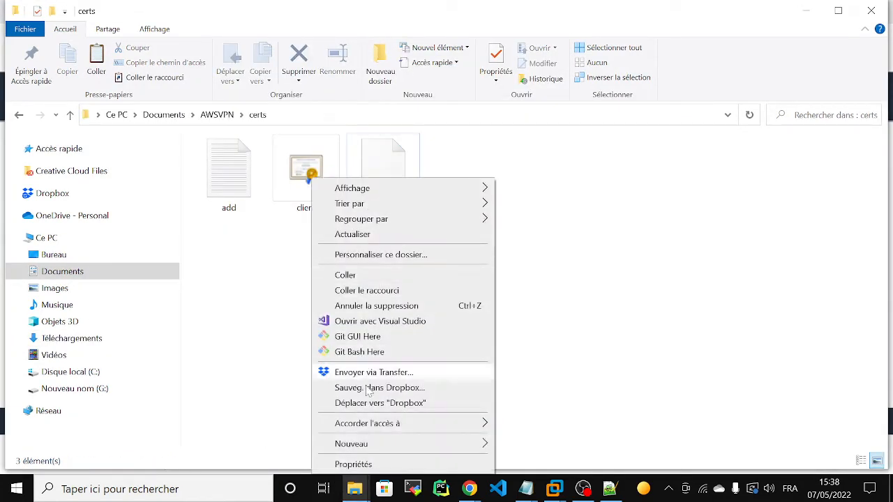
click(344, 277)
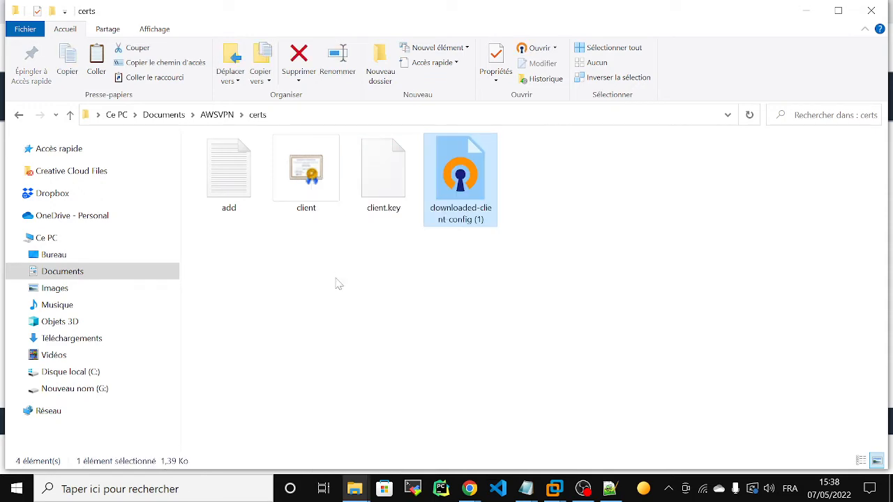
right_click(459, 173)
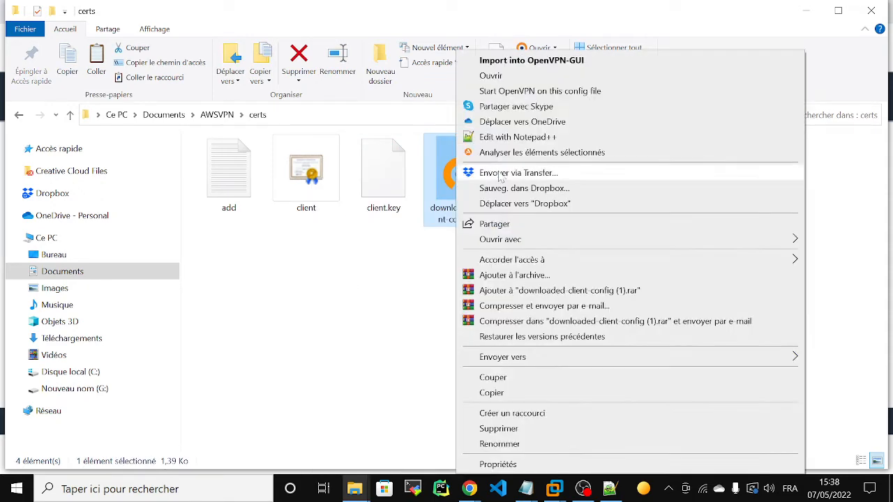
click(498, 146)
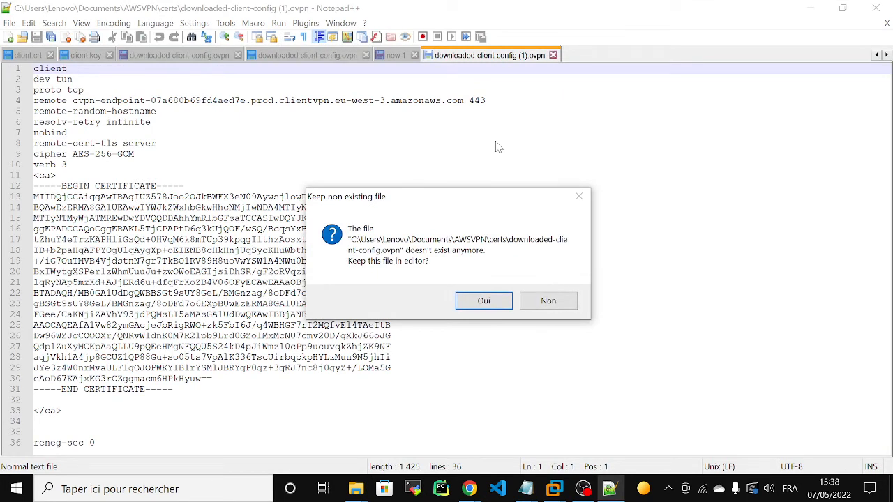
- Keep downloaded-client-config (1) open in Notepad++ and bring the certs folder window forward
click(483, 302)
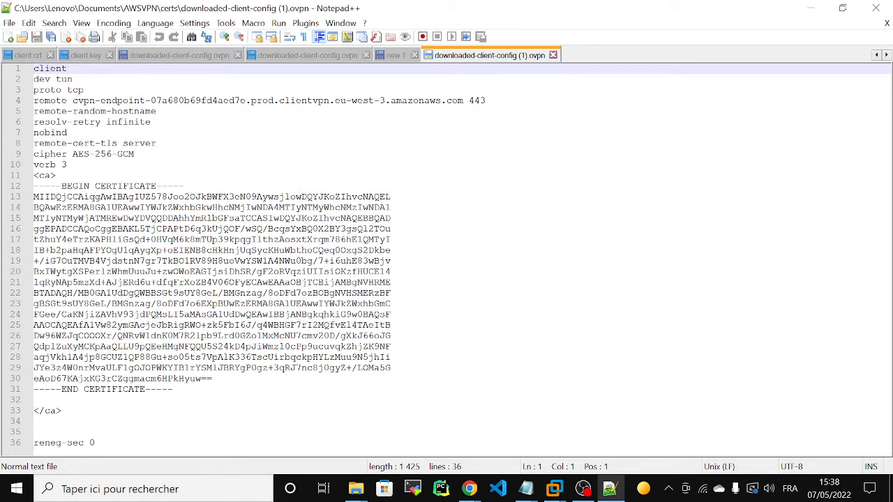
click(811, 8)
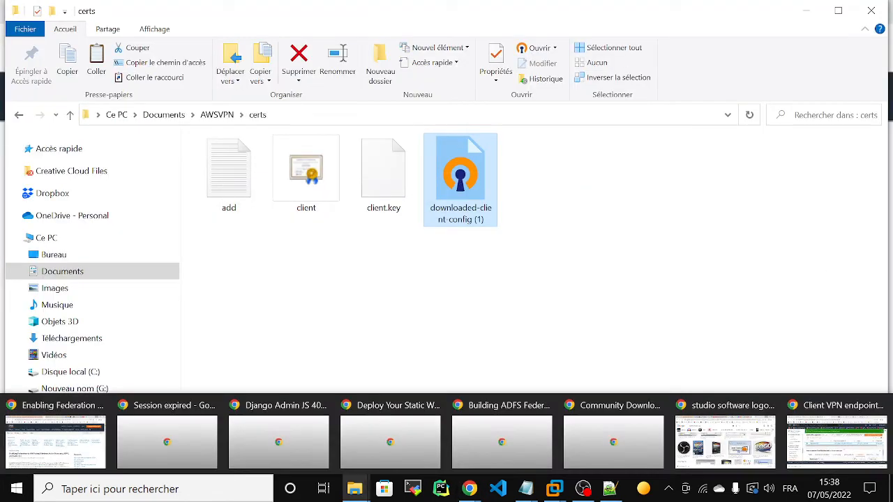
click(806, 10)
click(805, 9)
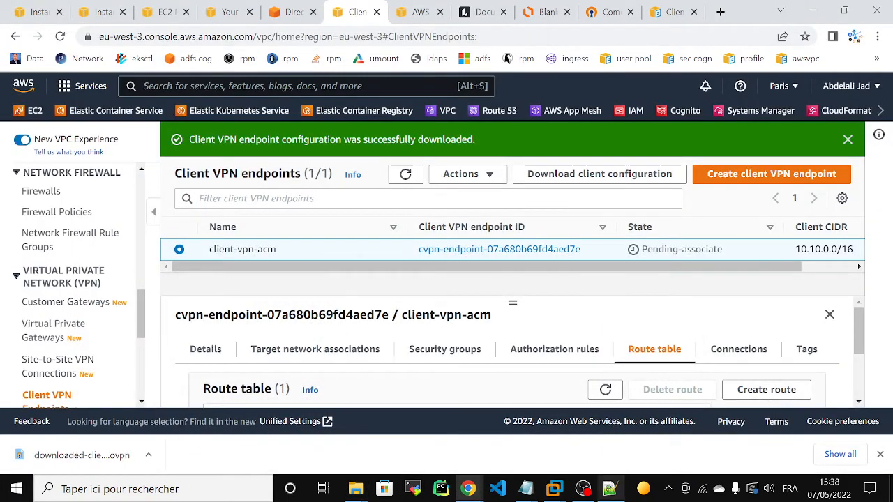
click(610, 488)
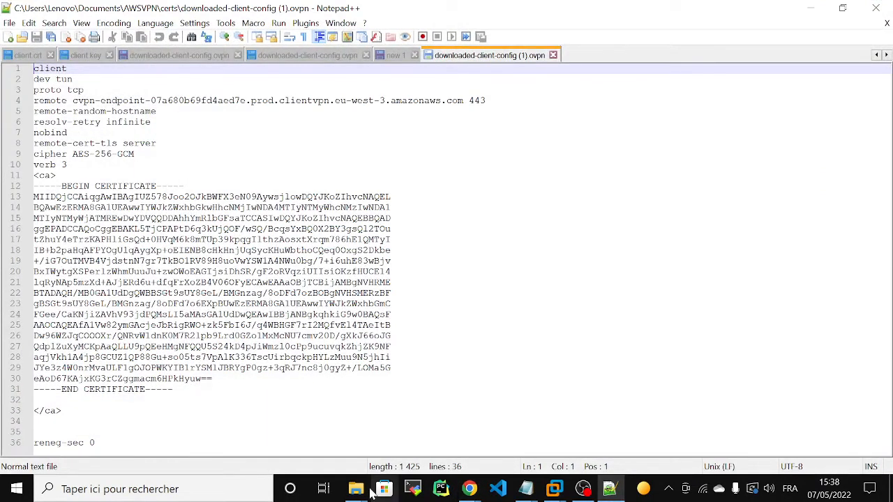
click(275, 450)
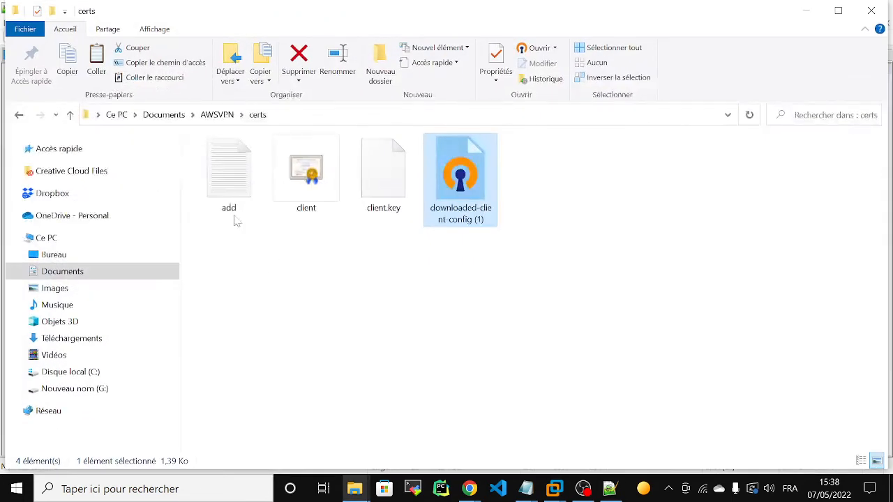
click(225, 192)
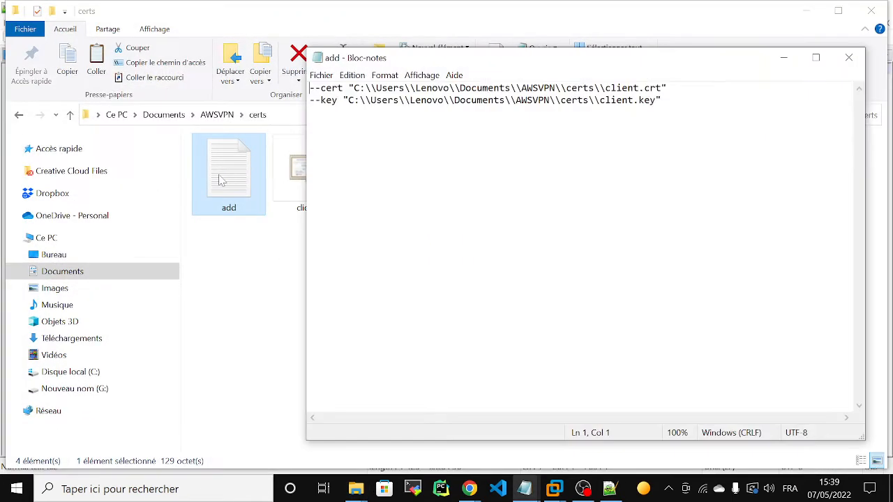
- Paste the --cert client.crt and --key client.key lines into config line 35 and save
drag(661, 99, 294, 95)
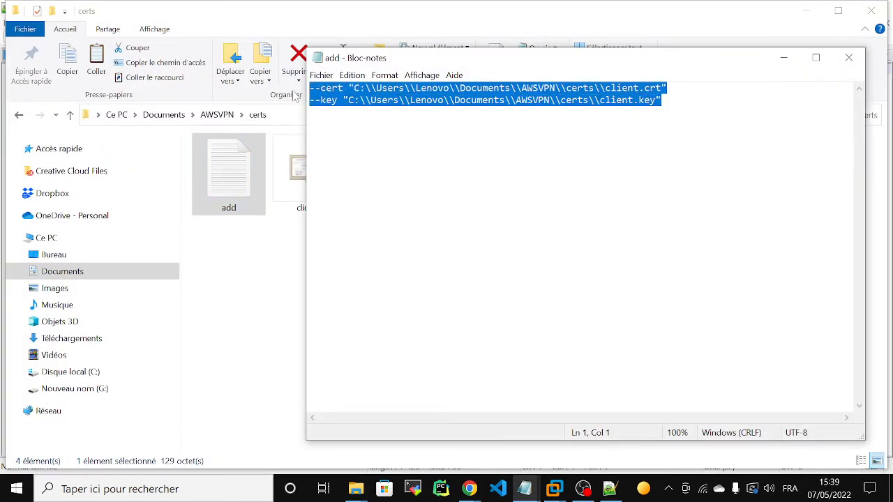
key(ctrl+c)
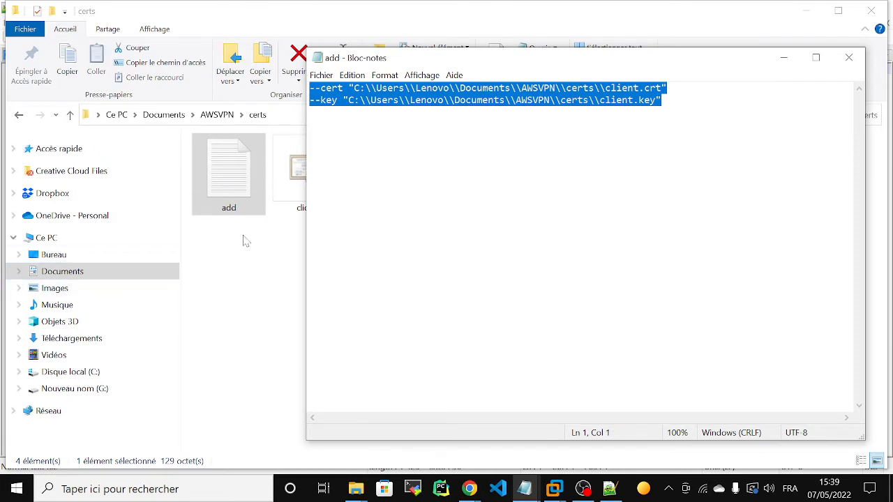
click(282, 122)
click(283, 122)
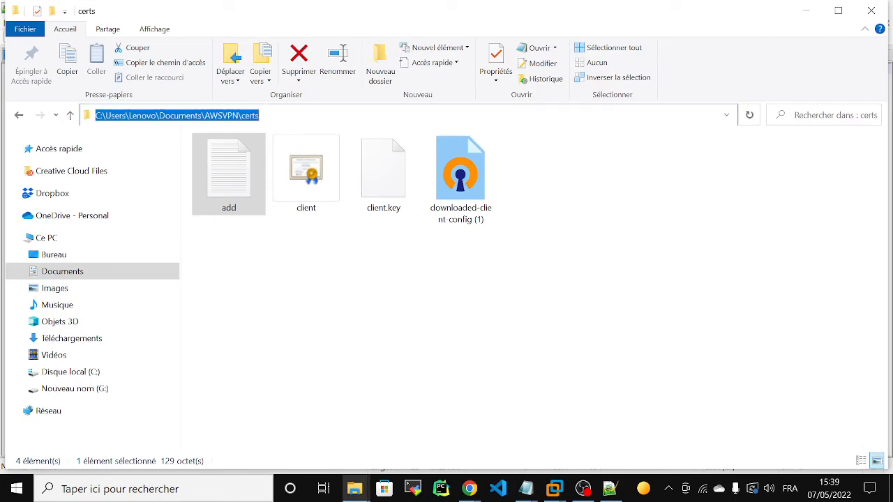
click(383, 340)
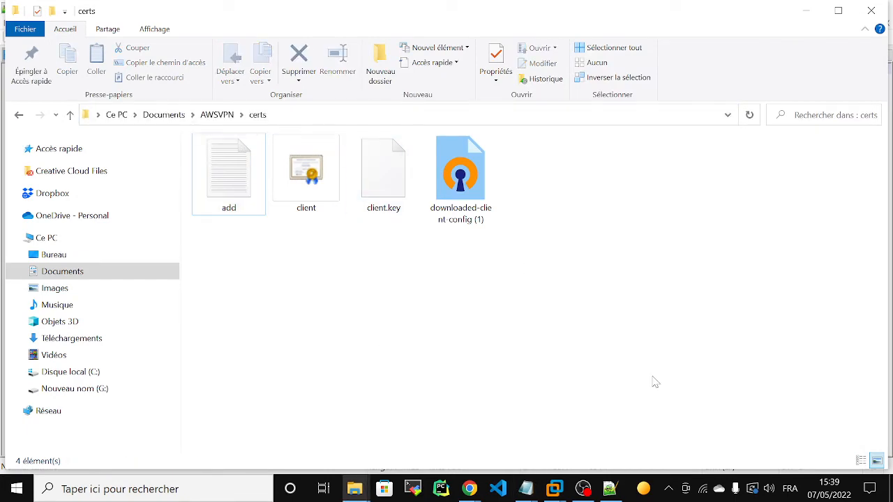
click(610, 489)
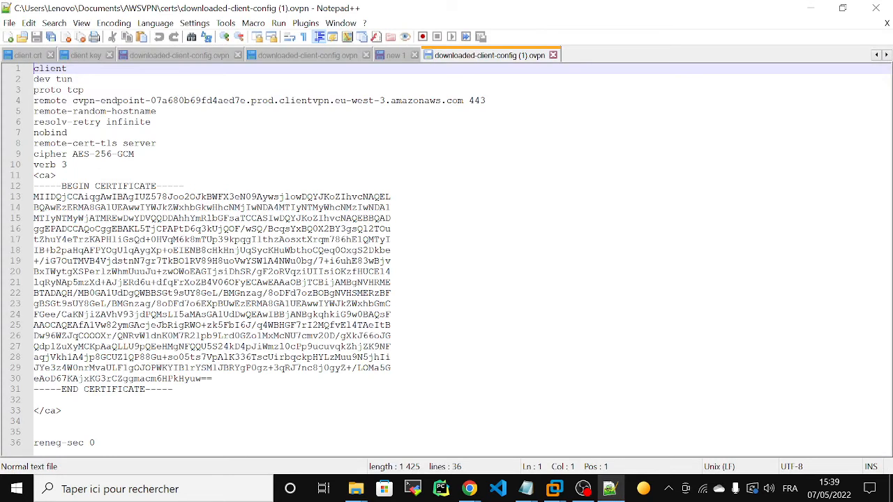
click(34, 432)
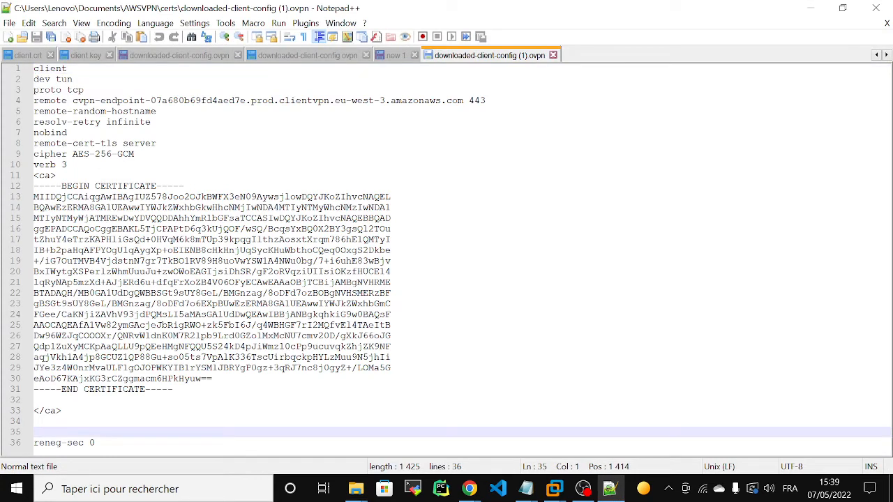
key(ctrl+v)
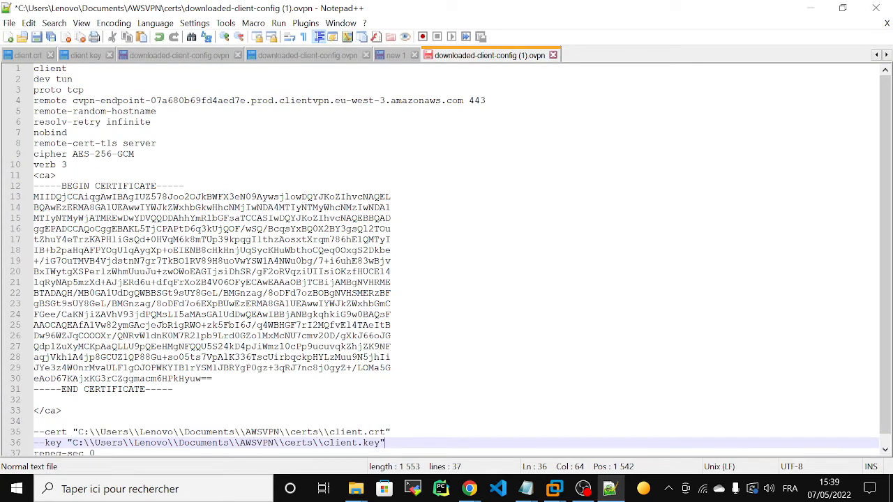
key(ctrl+s)
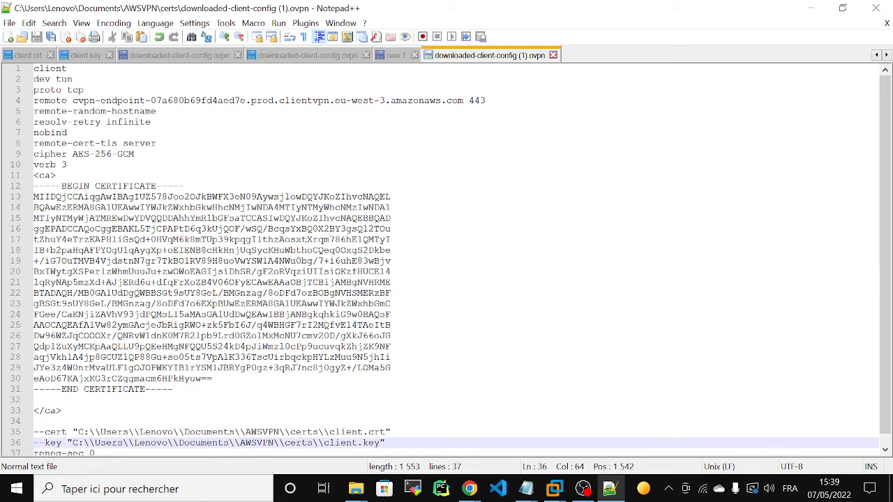
click(811, 10)
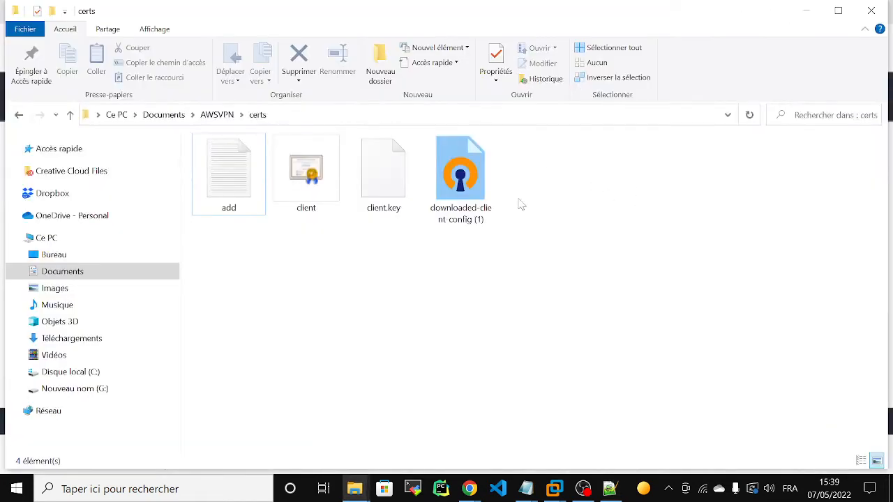
- Start an OpenVPN GUI file import and navigate toward the Documents folder
click(668, 488)
right_click(626, 461)
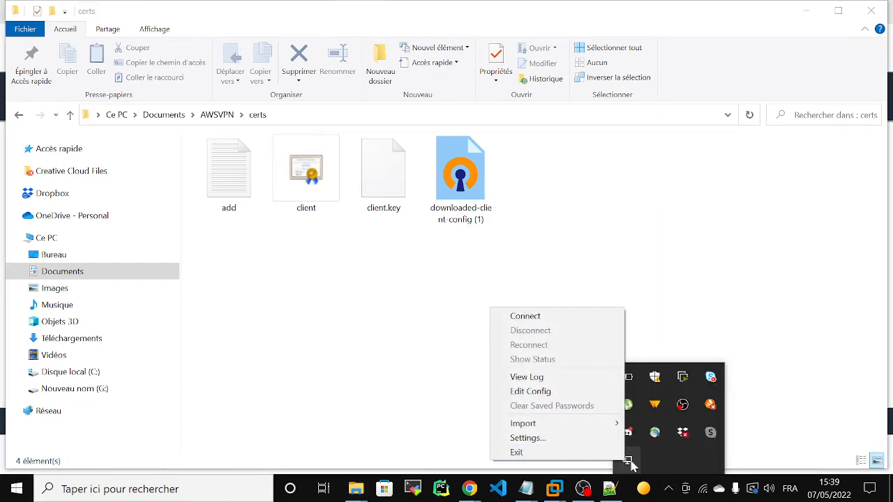
mouse_move(586, 430)
click(653, 427)
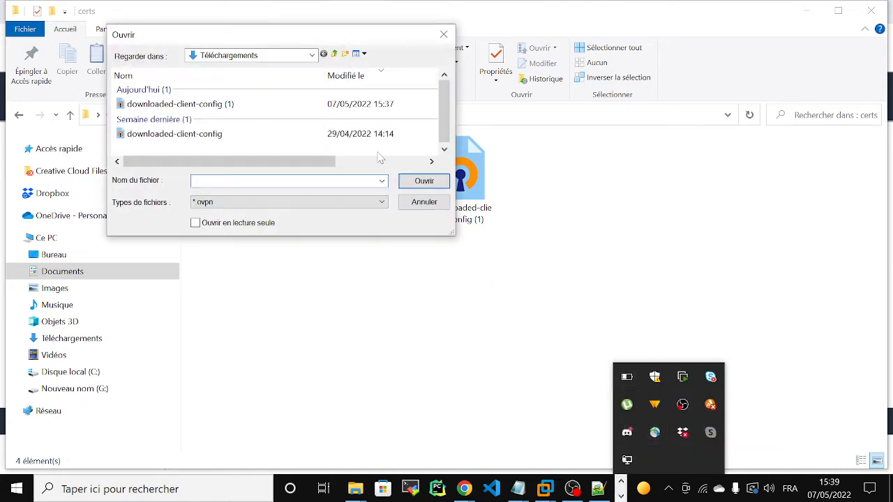
click(285, 60)
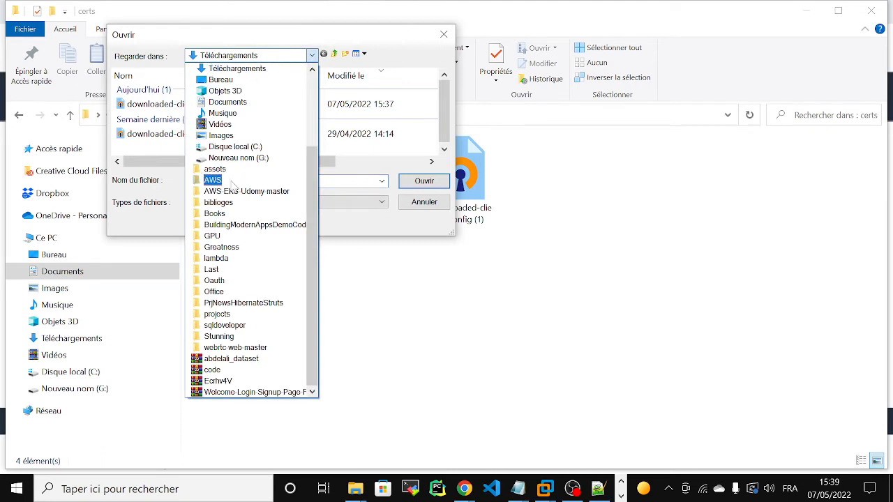
click(237, 103)
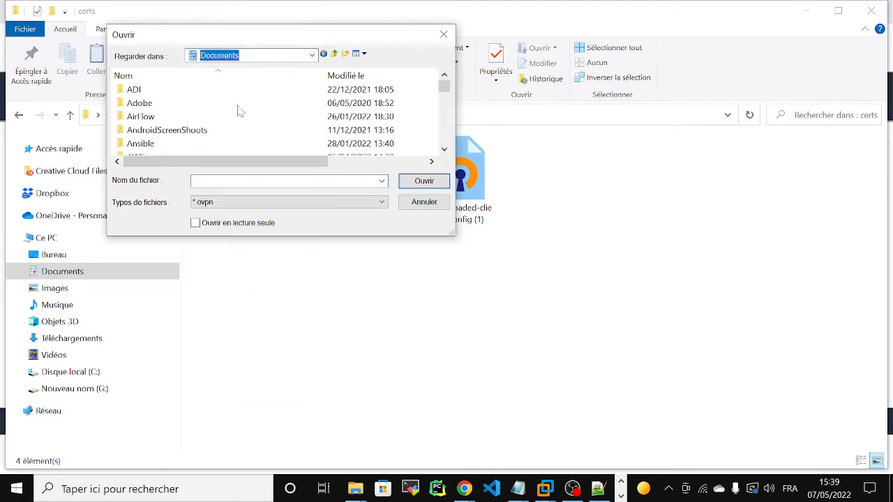
scroll(260, 109, down, 10)
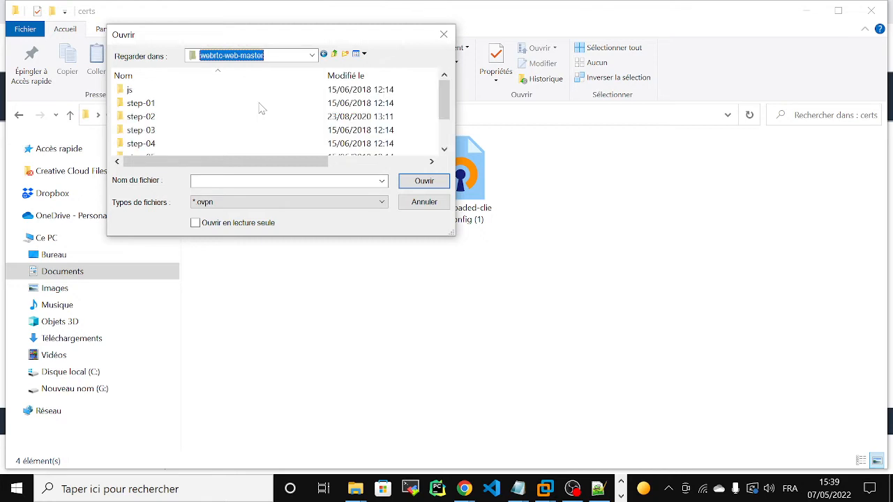
scroll(261, 108, down, 2)
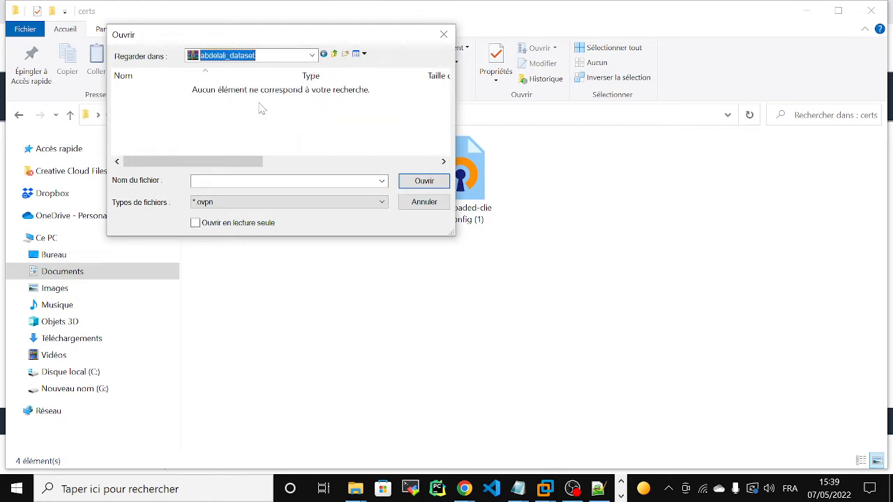
- Import downloaded-client-config (1).ovpn from Documents > AWSVPN > certs into OpenVPN
click(311, 55)
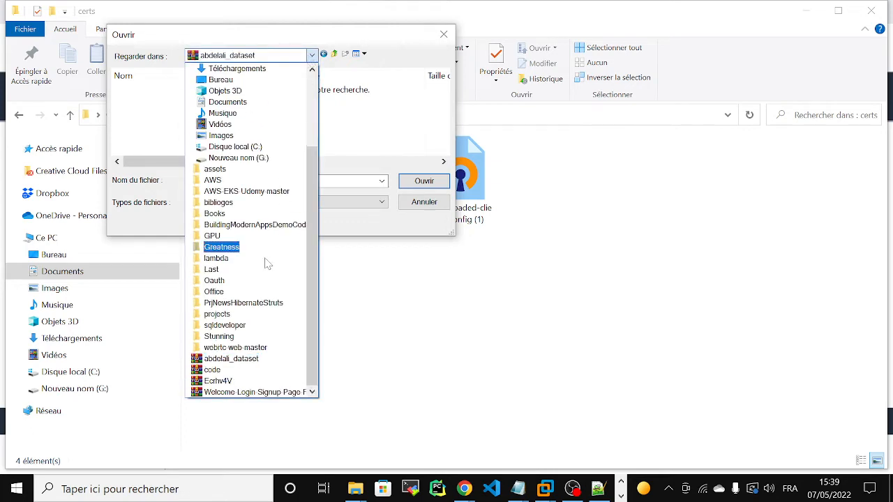
click(226, 102)
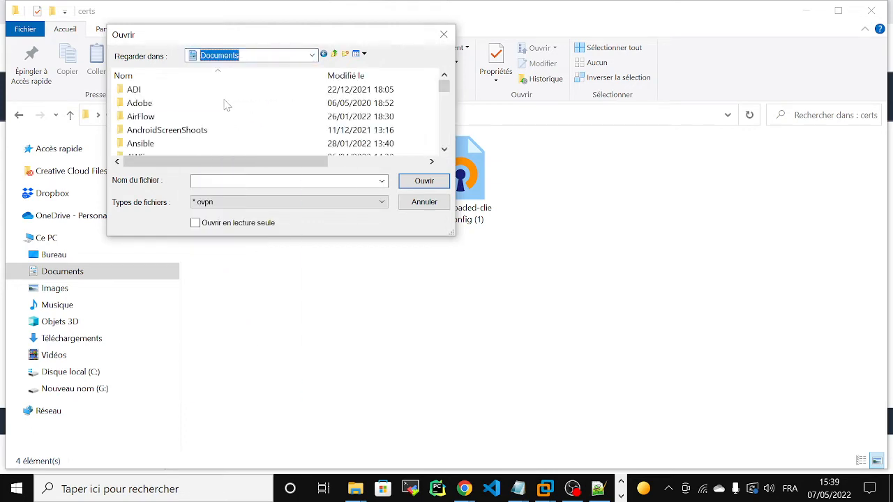
drag(445, 91, 447, 98)
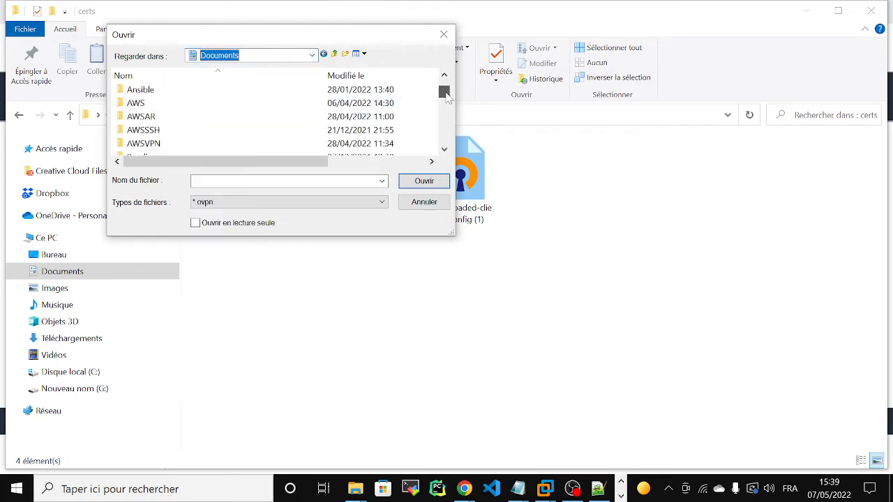
click(174, 146)
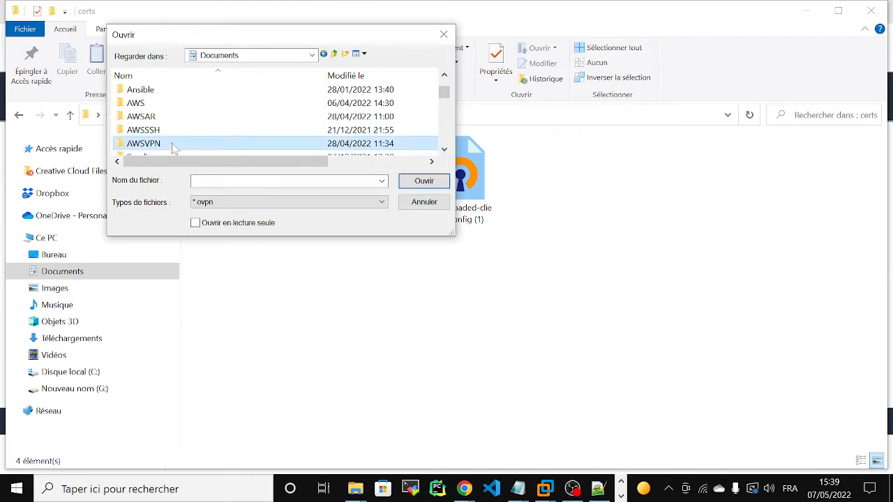
double_click(174, 147)
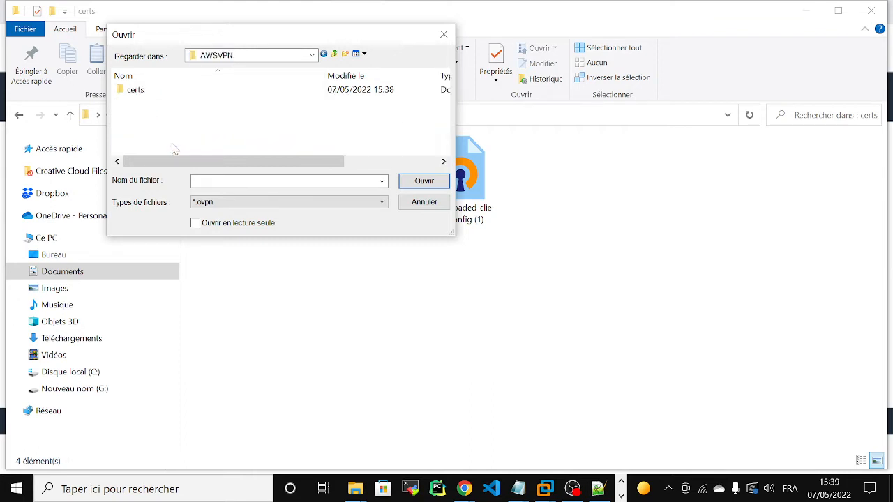
double_click(136, 93)
click(137, 95)
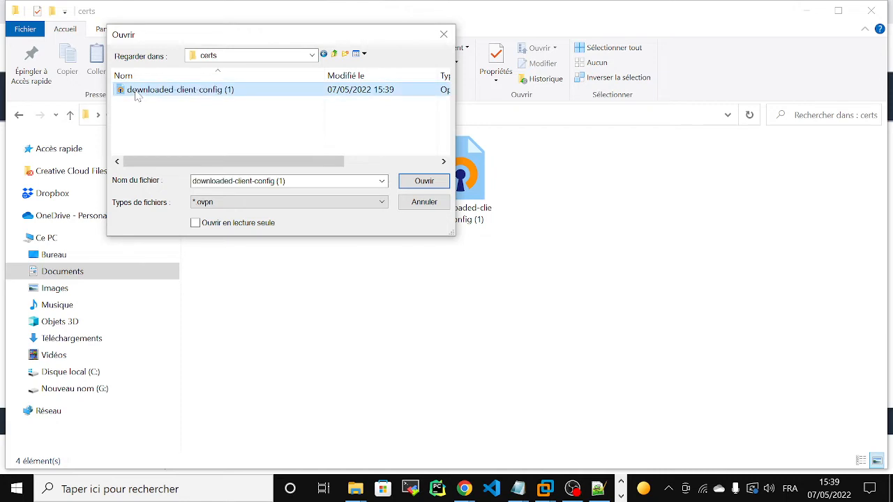
click(413, 182)
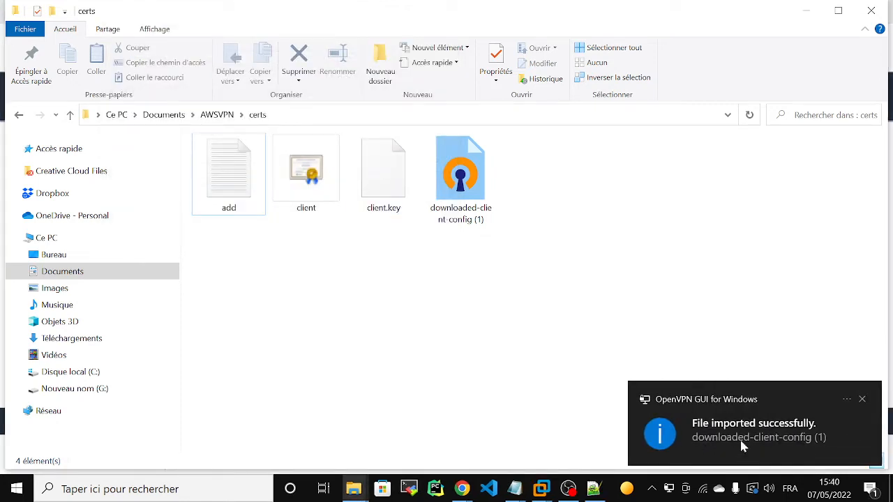
click(805, 14)
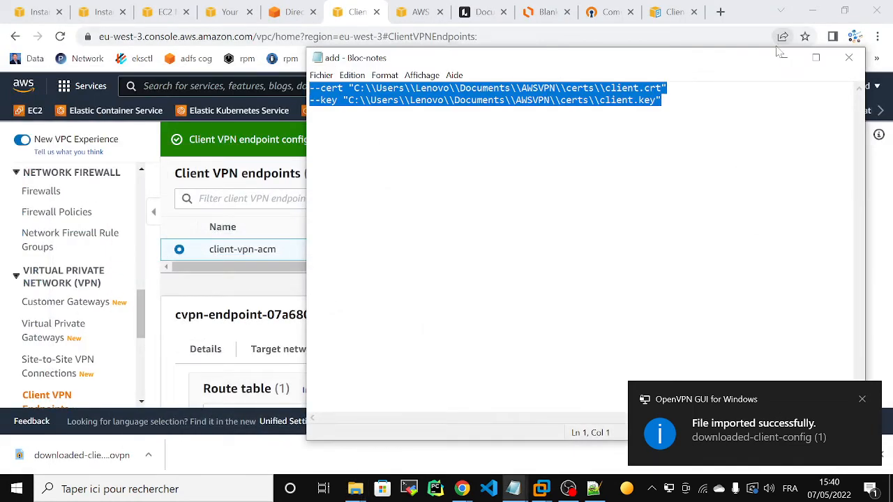
click(779, 61)
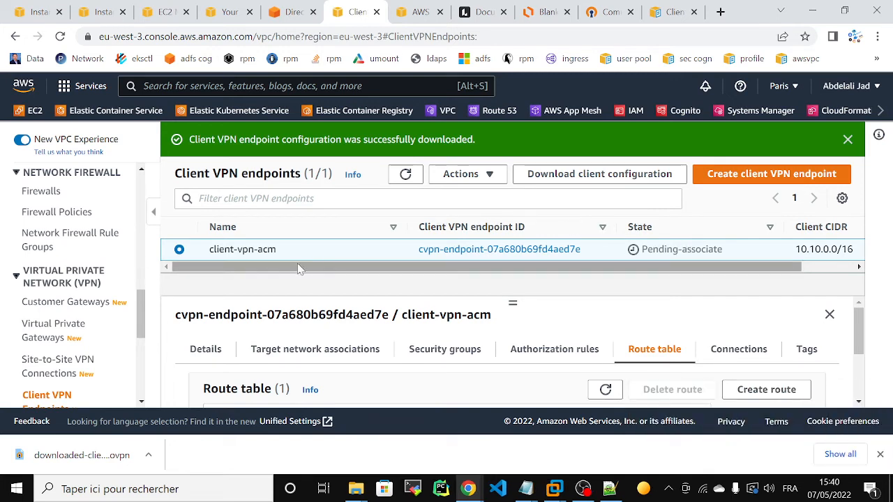
- Refresh the endpoints, copy ec2-vpn's private IPv4 16.10.0.247, and show the VPC list
click(399, 178)
click(400, 178)
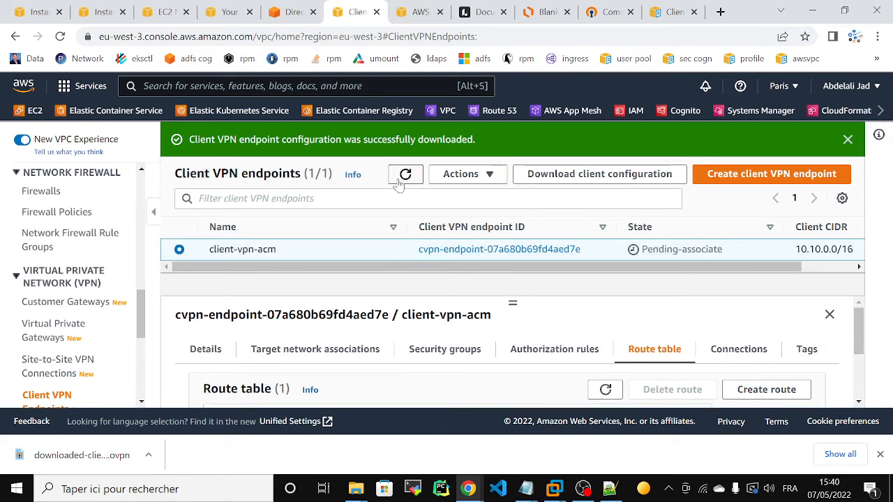
click(166, 12)
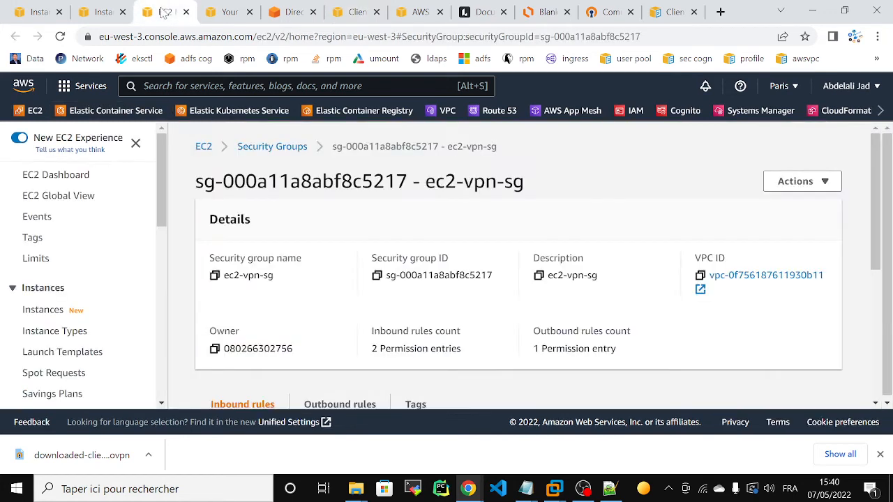
click(95, 13)
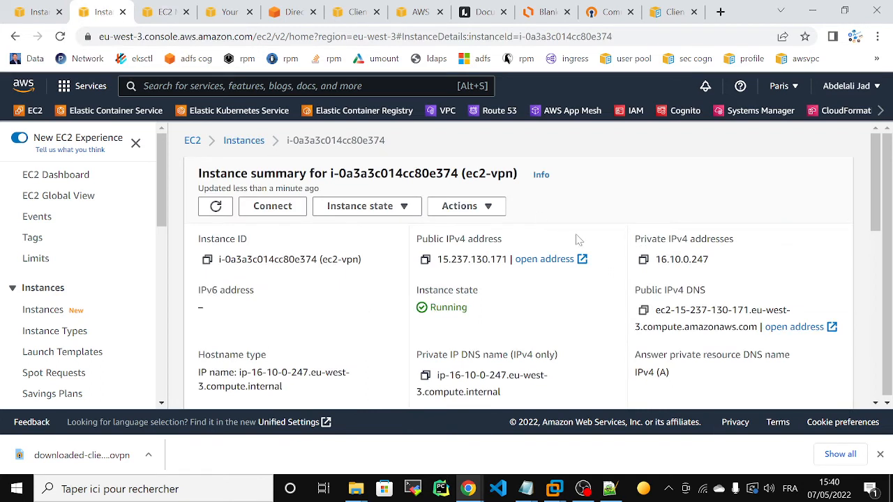
click(644, 259)
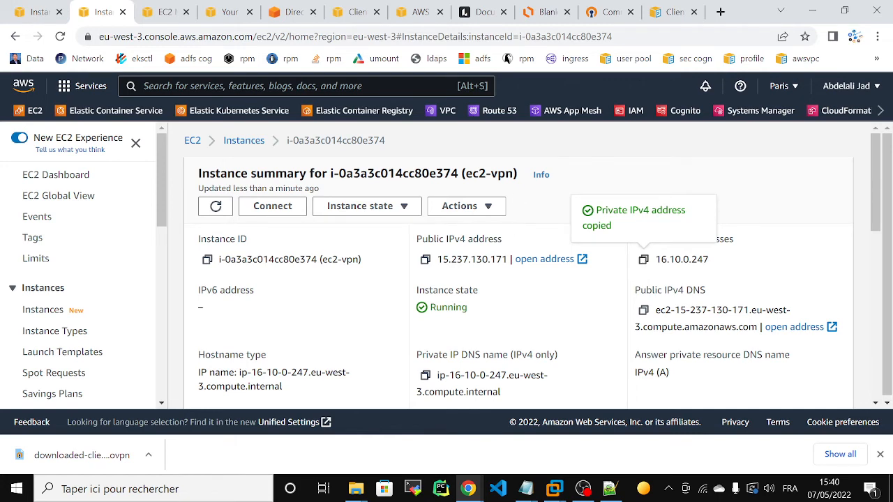
click(229, 13)
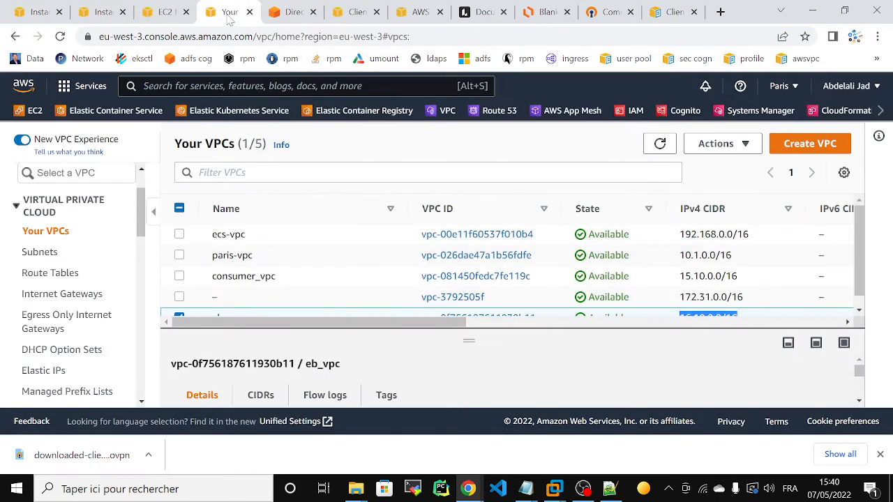
- Refresh client-vpn-acm repeatedly to confirm it is Pending-associate, then show the EC2 Instances list
click(352, 12)
click(394, 174)
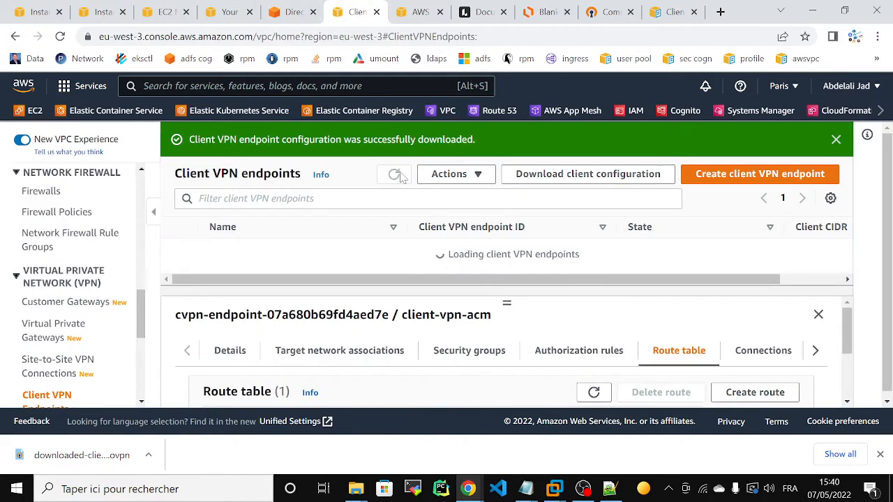
click(405, 176)
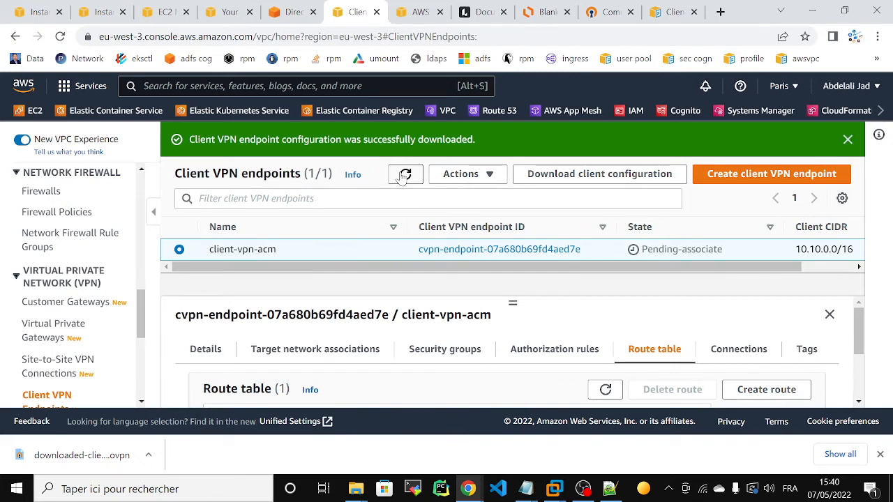
click(404, 175)
click(404, 176)
click(157, 12)
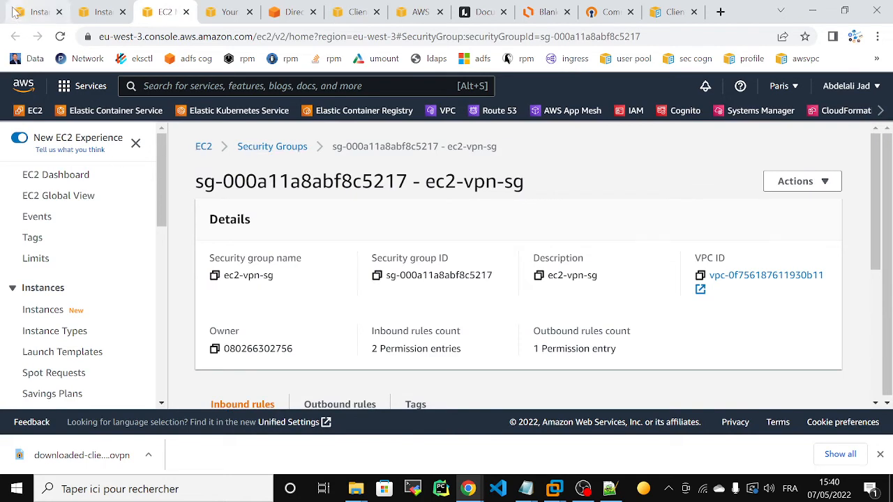
click(34, 11)
click(43, 234)
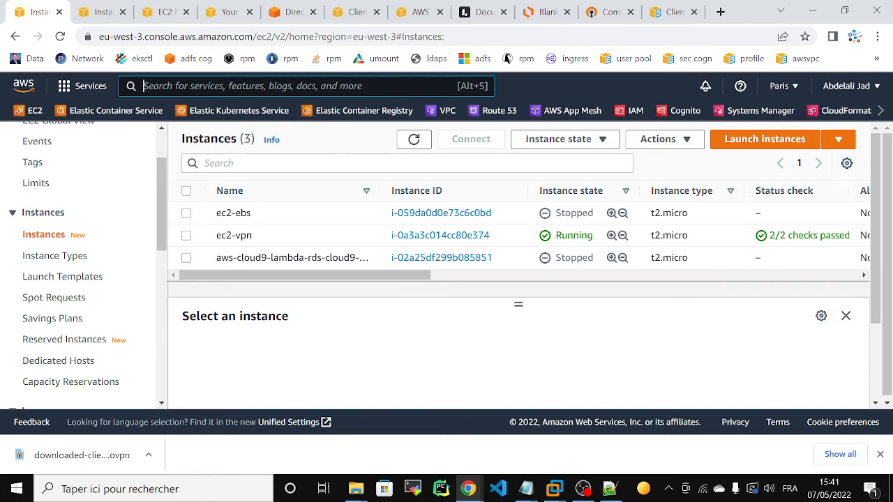
- Open the IAM console in a new browser tab
right_click(629, 112)
click(670, 121)
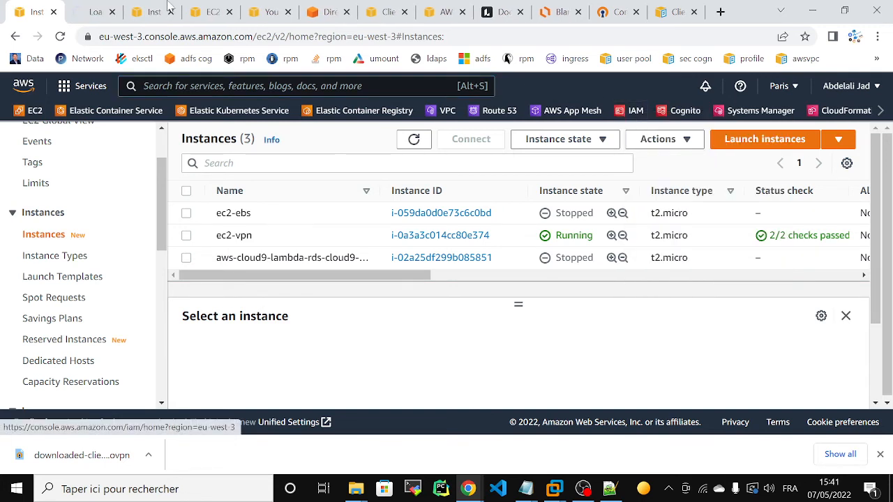
click(91, 12)
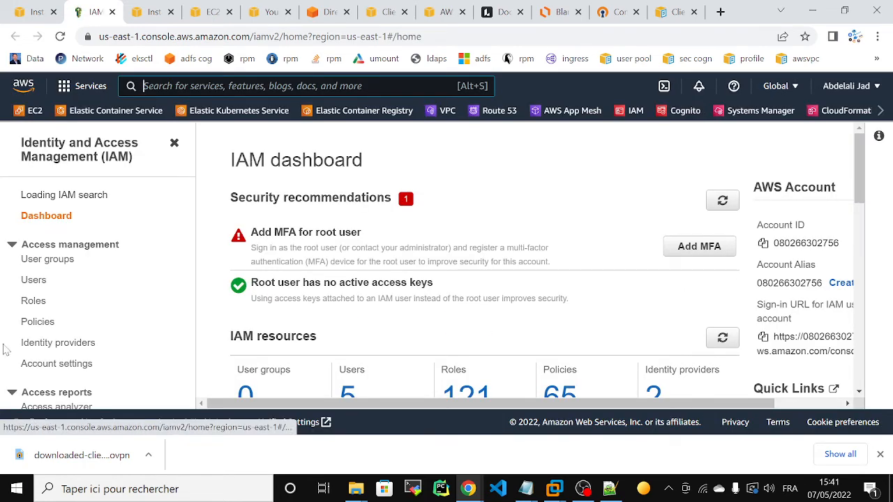
- Search roles for 'ec2jo' and check that ec2joindomain has its two SSM policies
click(35, 302)
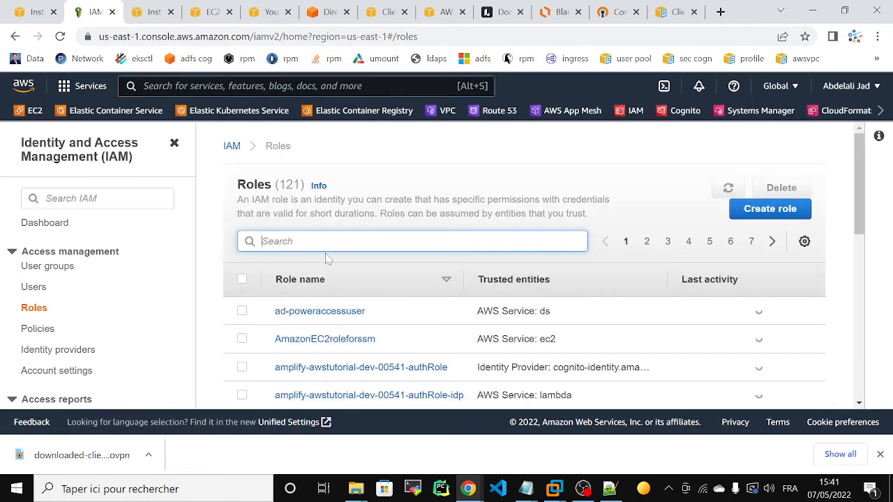
text(e)
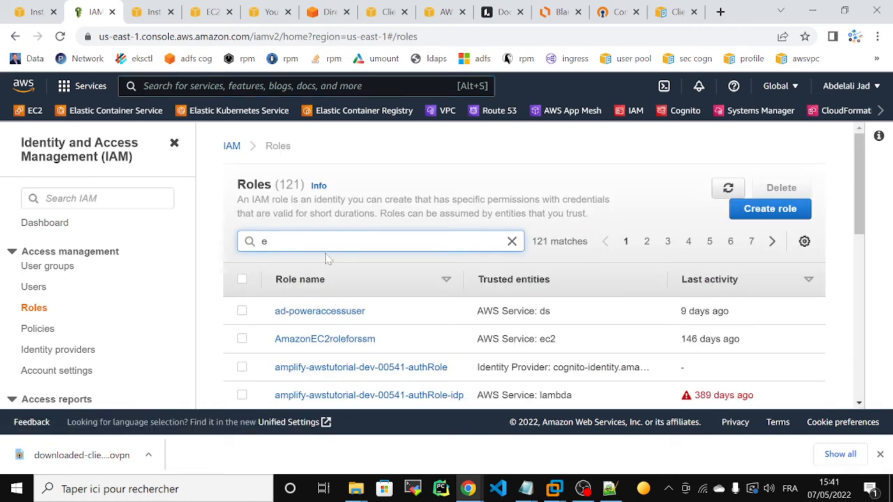
key(BackSpace)
text(ec2joi)
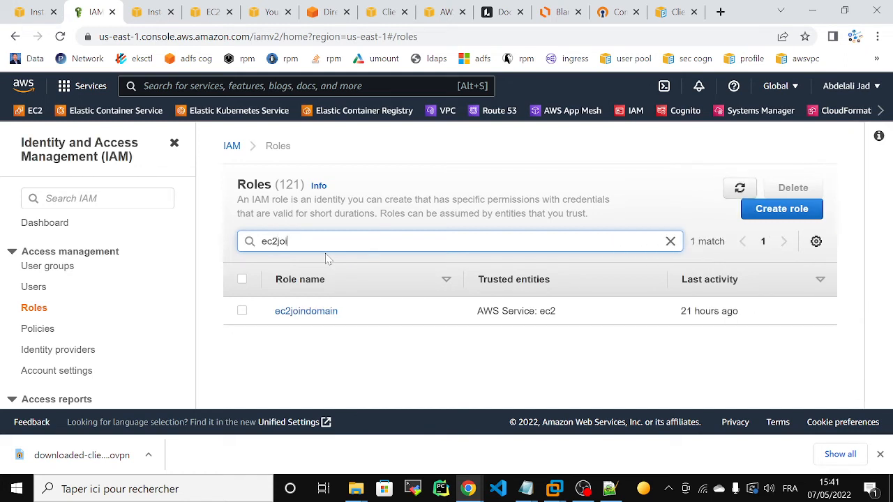
click(312, 314)
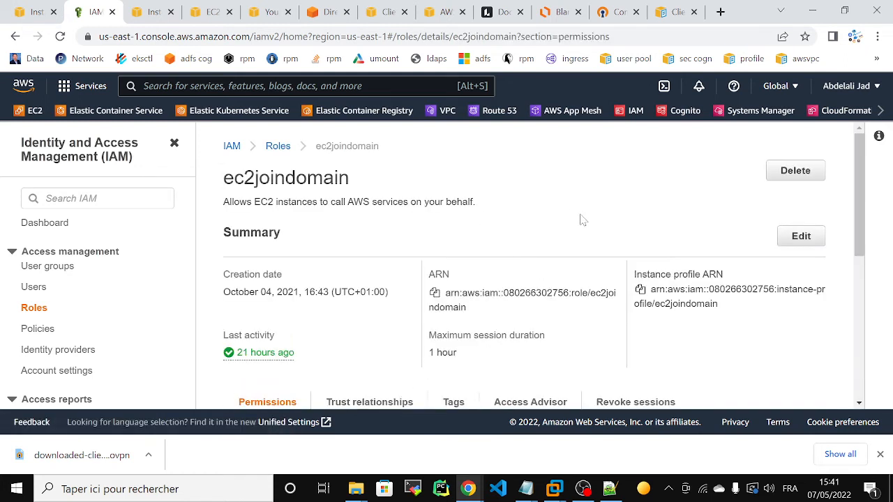
drag(859, 151, 856, 257)
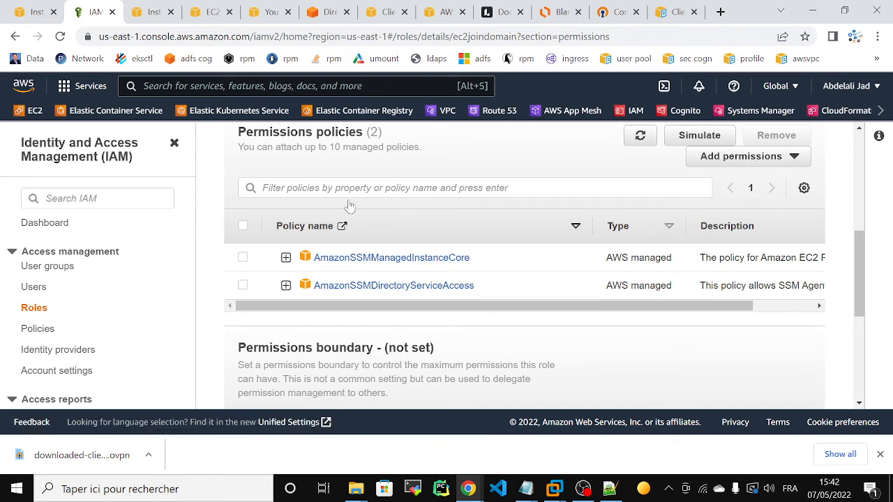
click(39, 14)
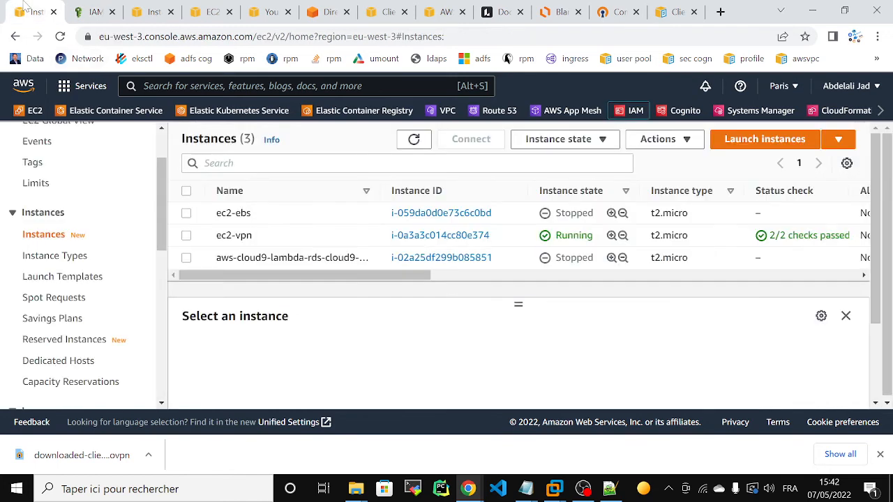
- Start a Microsoft Windows Server 2019 Base launch on instance type t2.xlarge
click(734, 142)
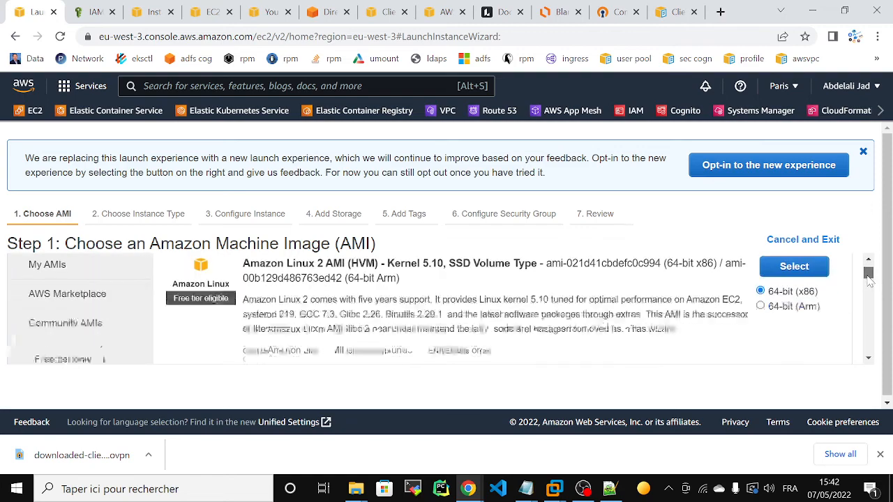
scroll(868, 282, down, 1)
drag(868, 283, 869, 295)
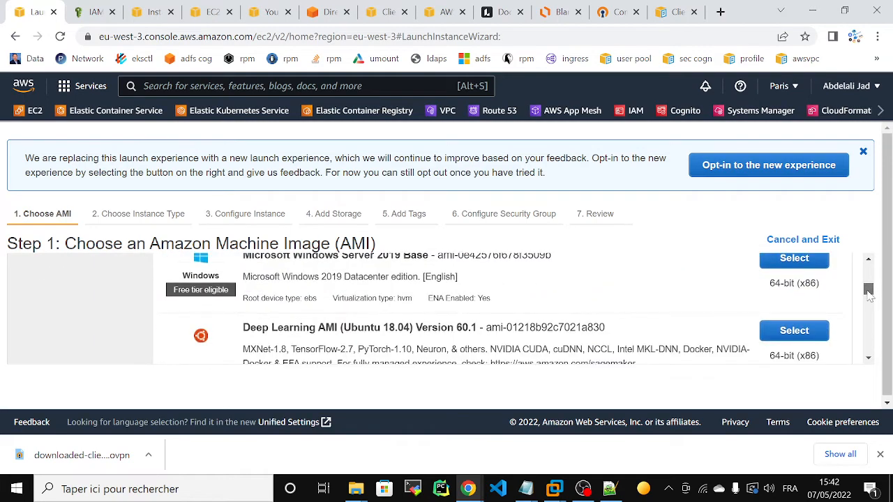
click(773, 259)
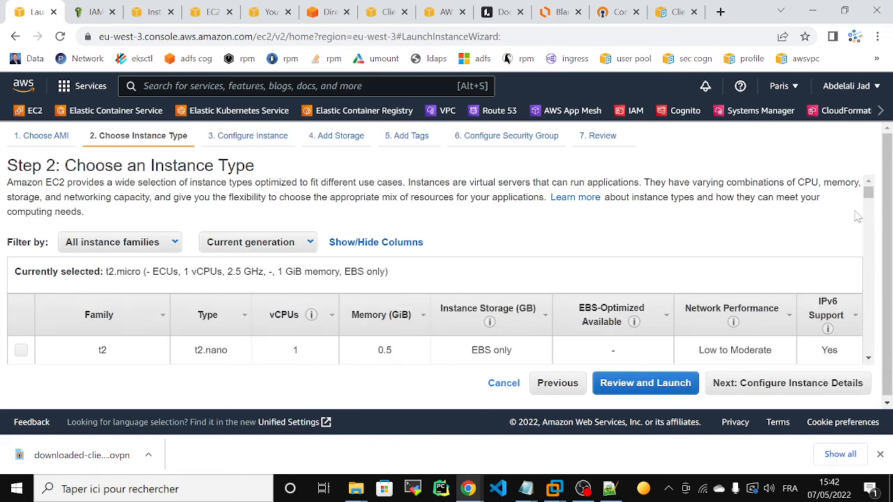
drag(868, 192, 870, 199)
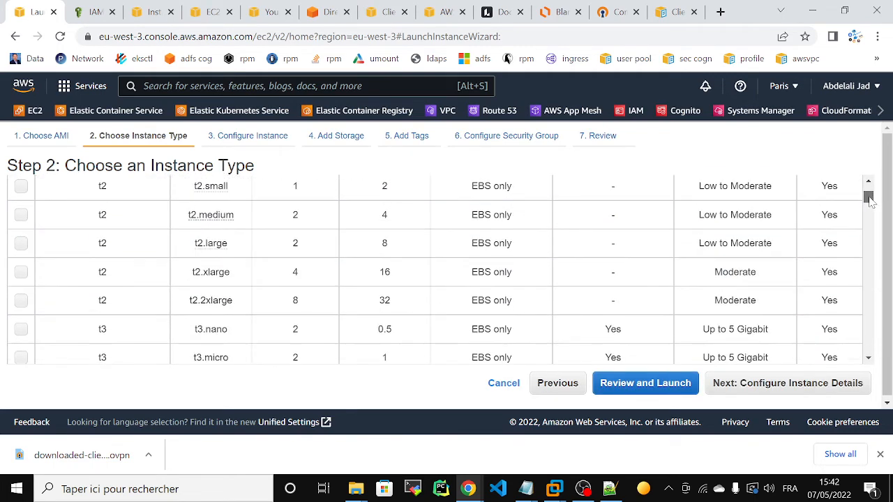
click(22, 272)
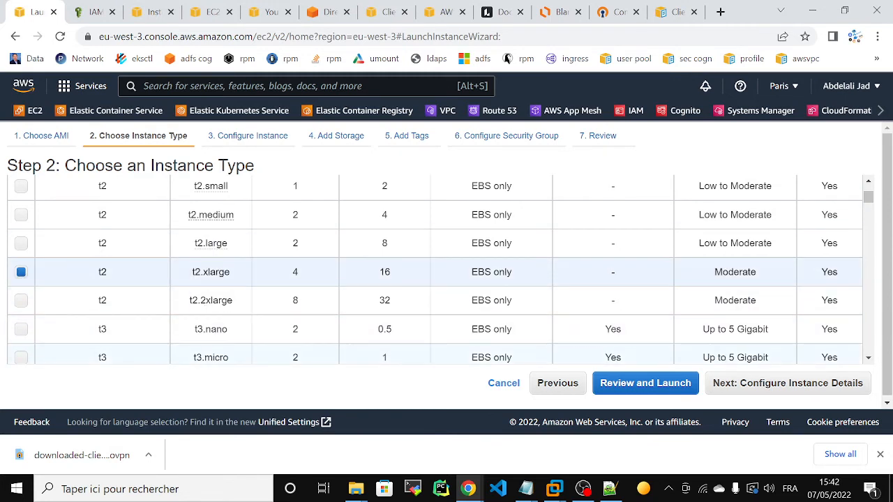
click(758, 383)
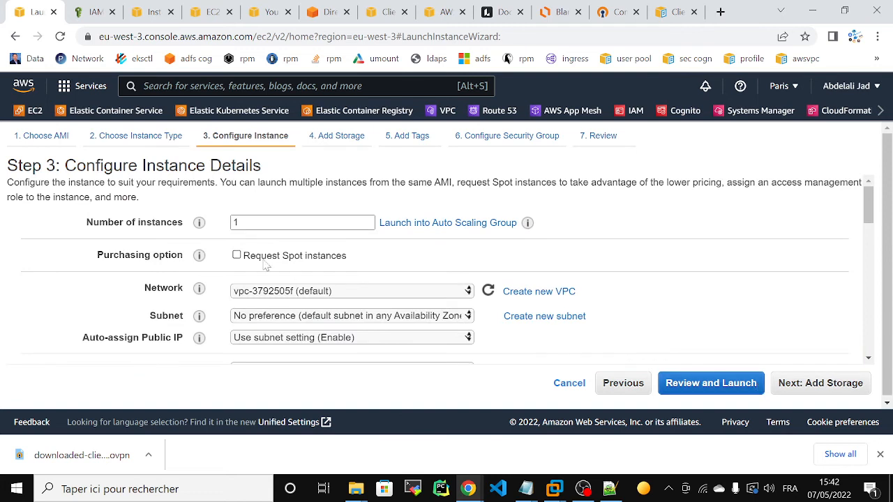
- Place the instance in the eb_vpc network, subnet eb_public_subnet1
click(307, 291)
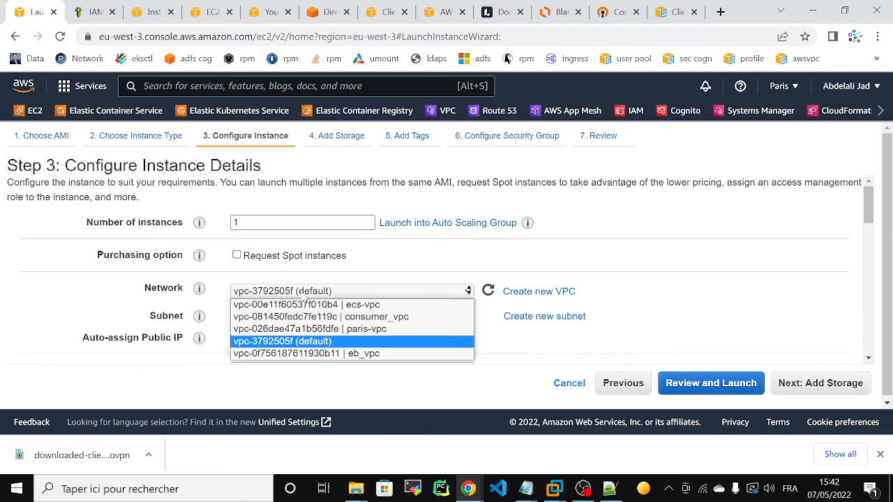
click(319, 366)
click(329, 296)
click(307, 353)
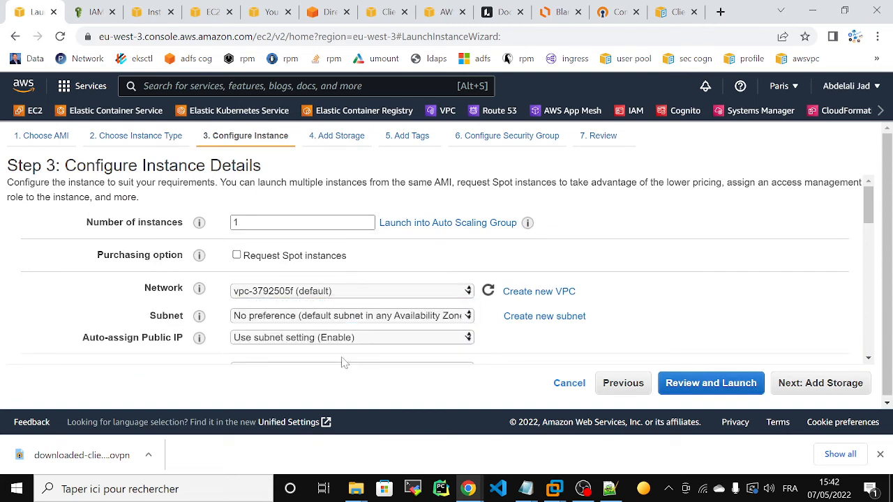
click(408, 317)
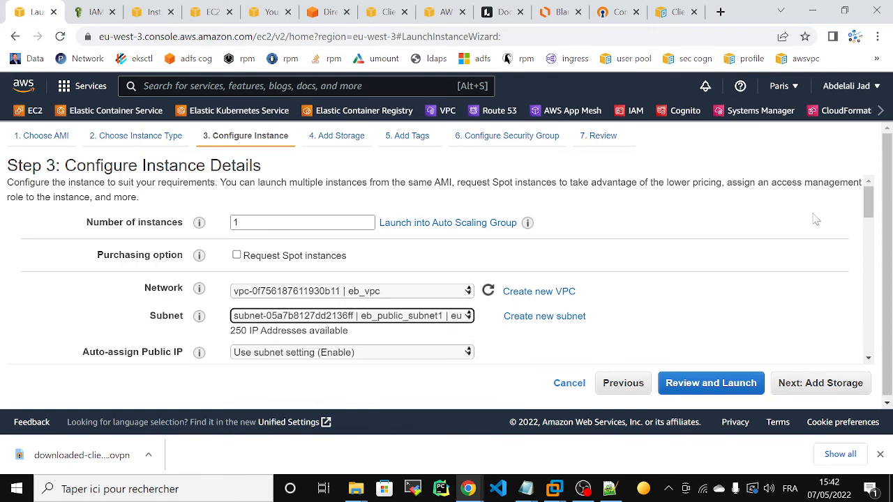
drag(868, 203, 878, 249)
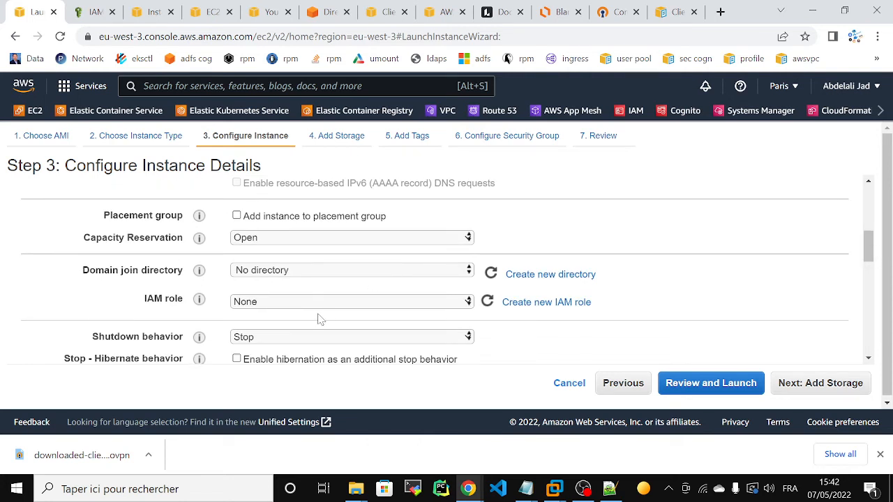
- Assign the ec2joindomain IAM role, leaving the domain join directory unset
click(296, 303)
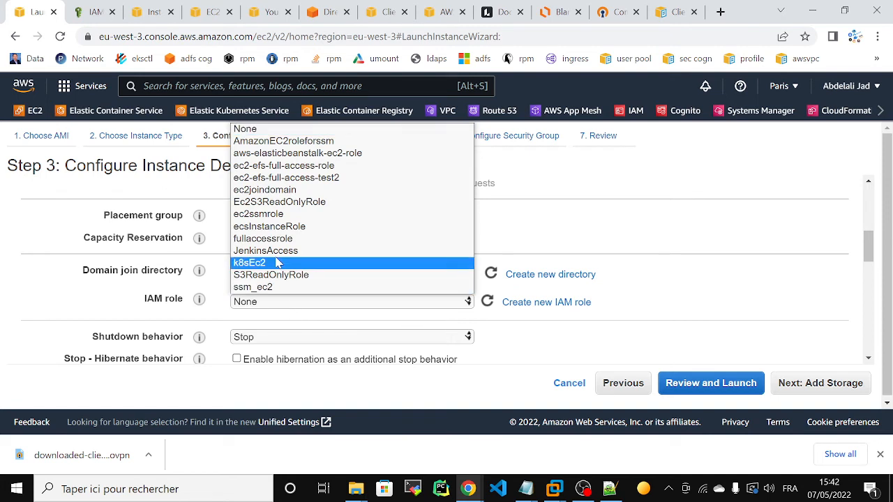
click(253, 192)
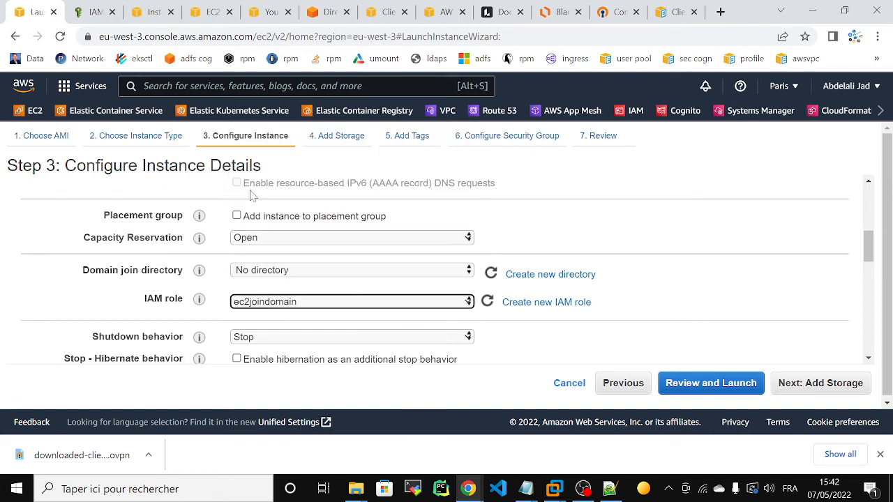
click(354, 273)
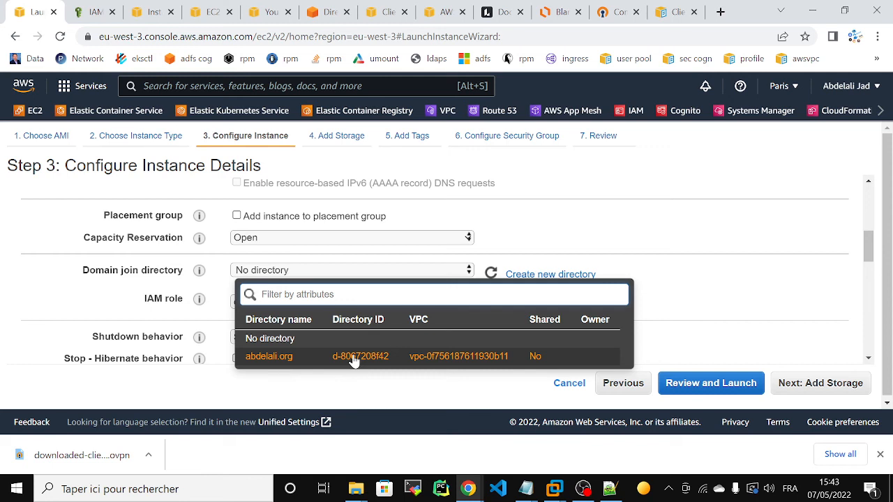
click(547, 9)
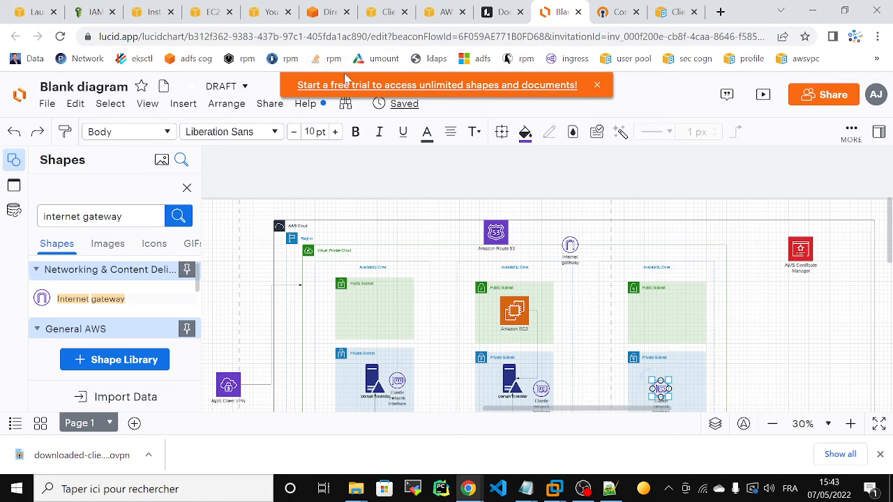
drag(890, 248, 890, 262)
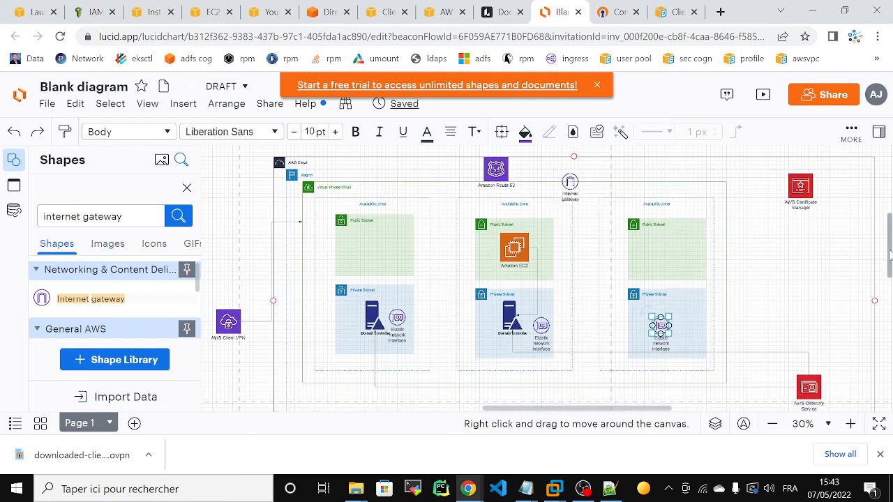
click(17, 14)
click(683, 238)
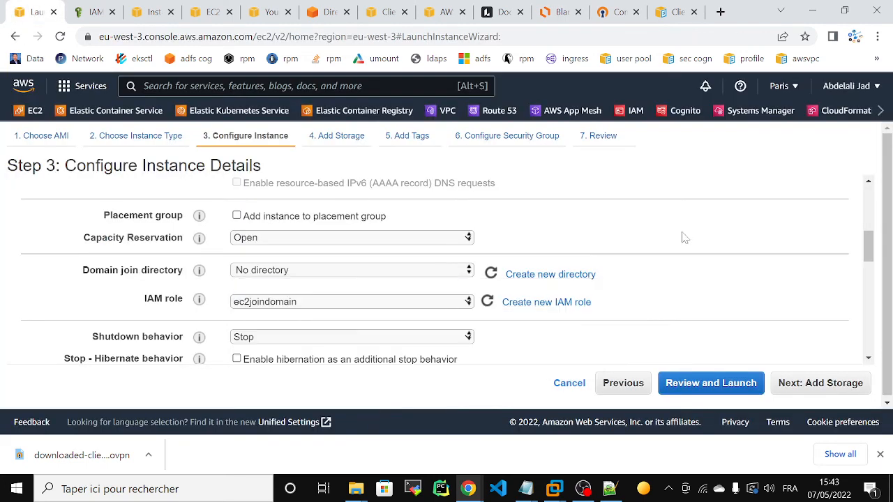
- Move past the Add Storage step to the Add Tags step
scroll(869, 237, up, 2)
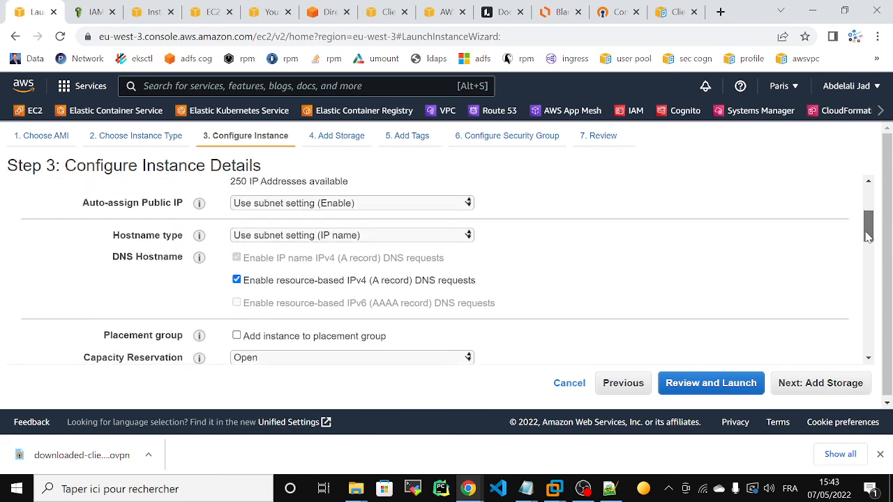
drag(869, 237, 869, 262)
click(809, 386)
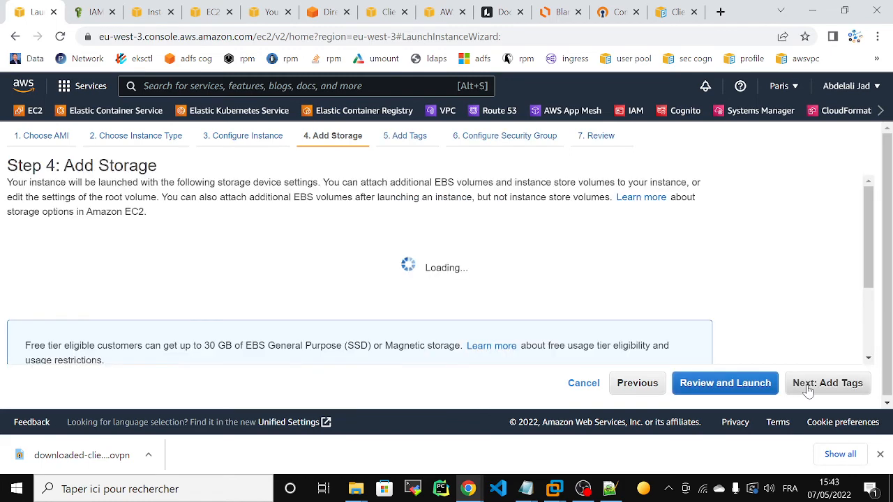
click(808, 388)
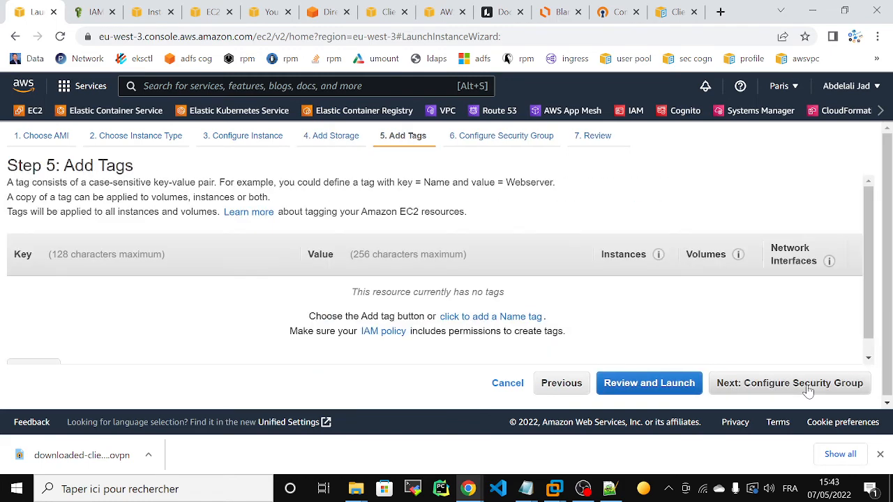
click(808, 388)
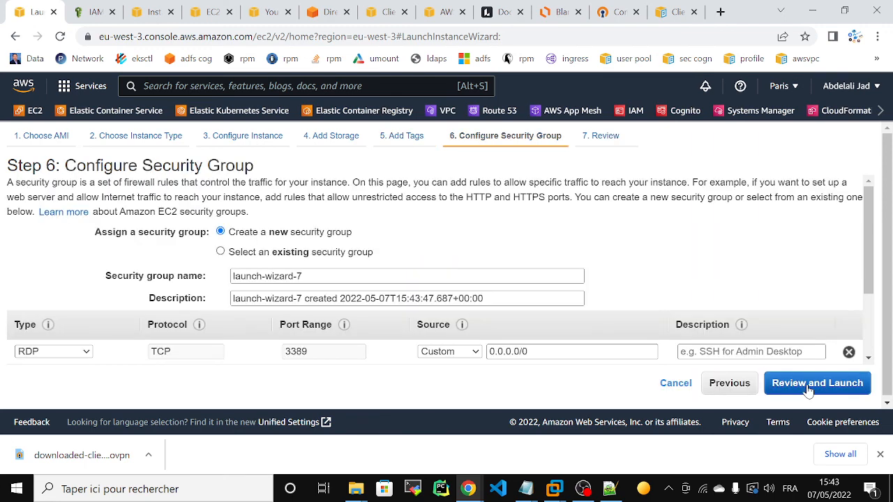
click(729, 385)
- Add a Name tag with value windonws
click(21, 353)
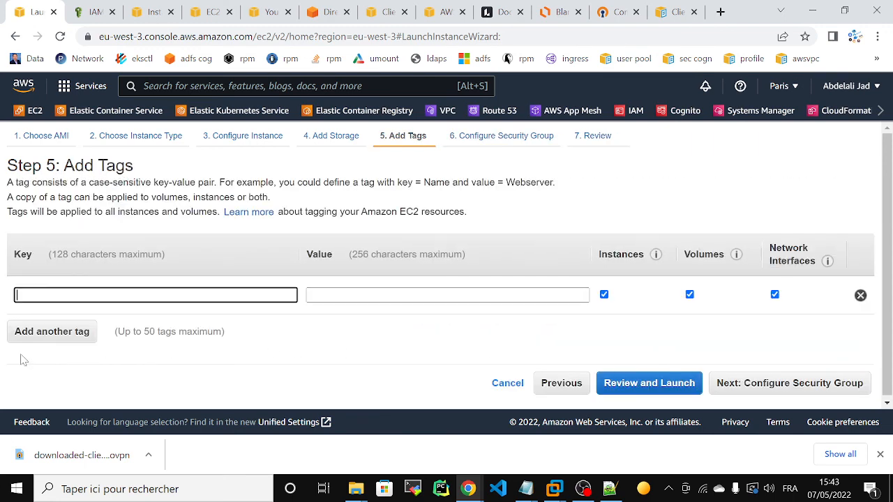
click(64, 292)
click(113, 325)
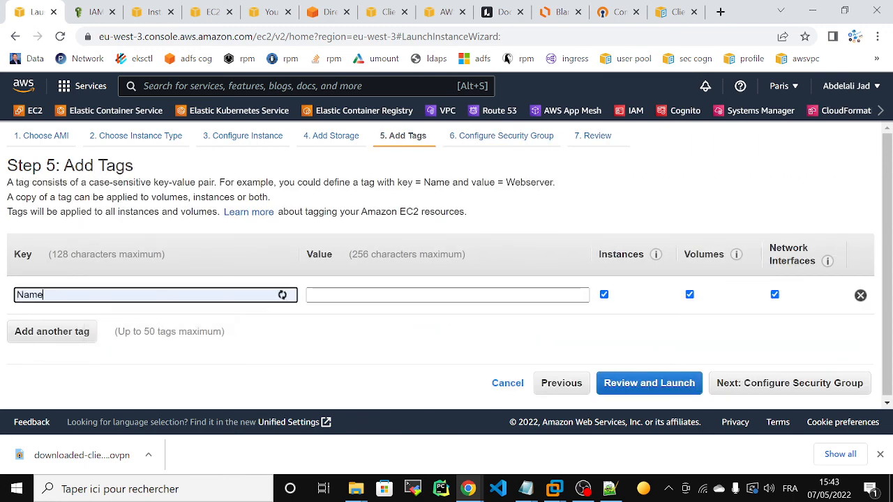
click(377, 295)
text(windonws)
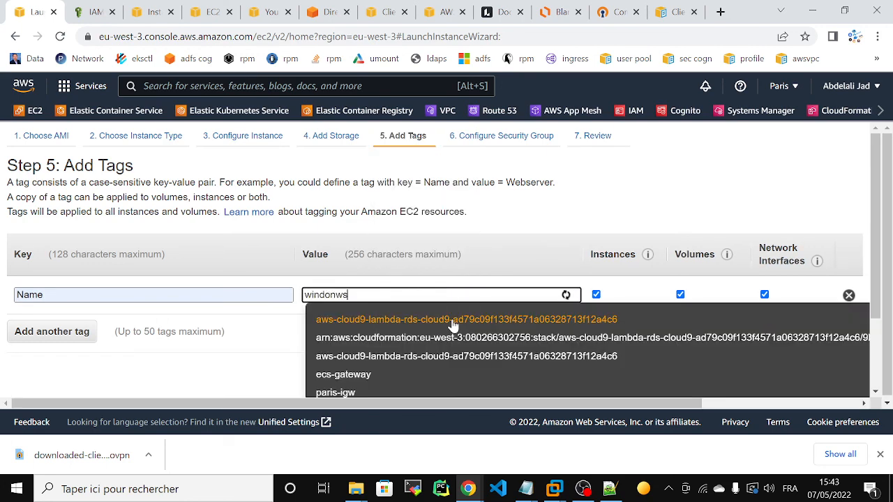
click(495, 235)
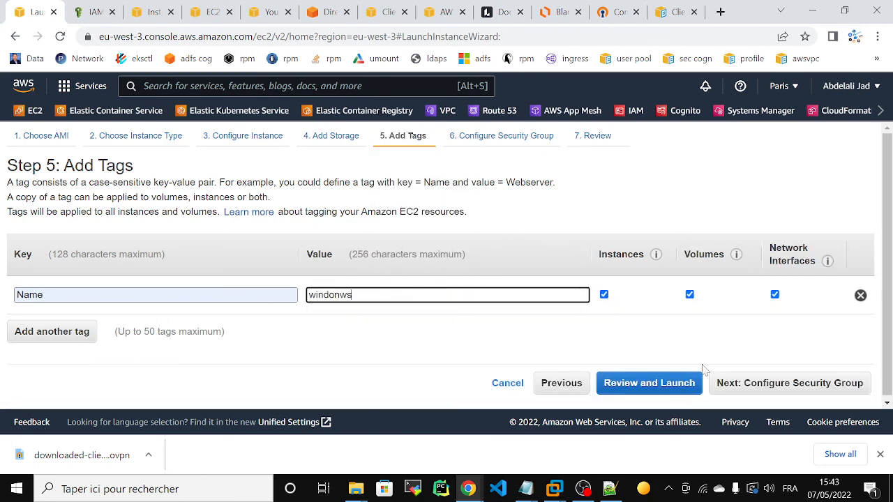
- Attach the existing windows-sg security group to the instance
click(785, 390)
click(221, 252)
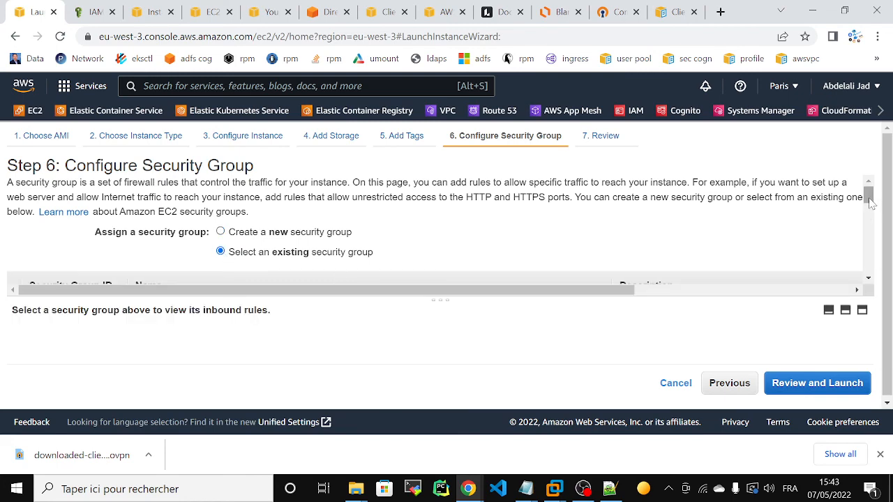
drag(870, 198, 870, 271)
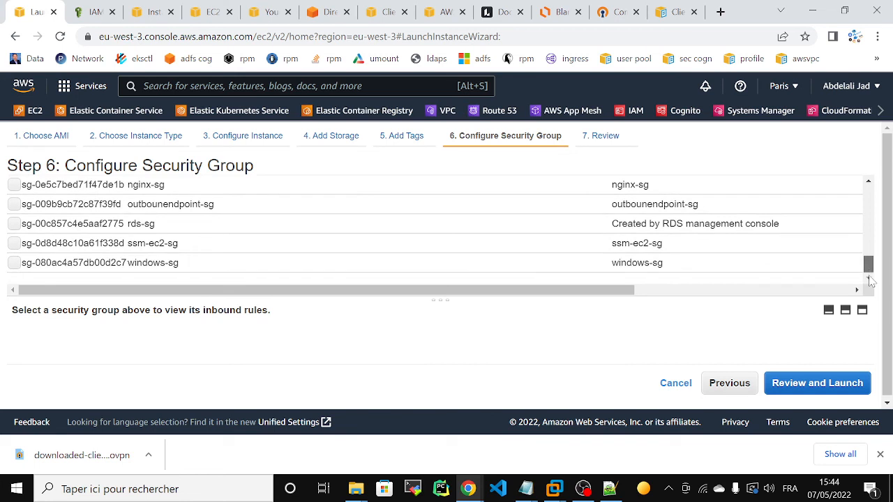
click(692, 266)
drag(870, 321, 870, 333)
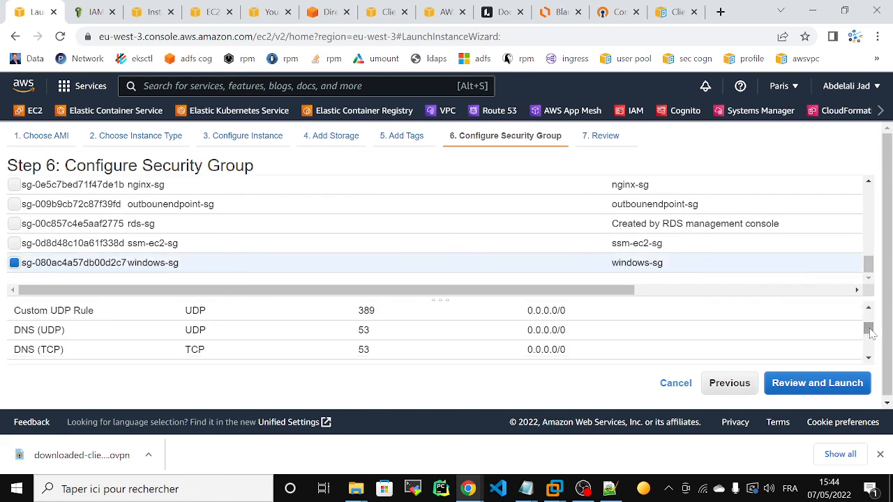